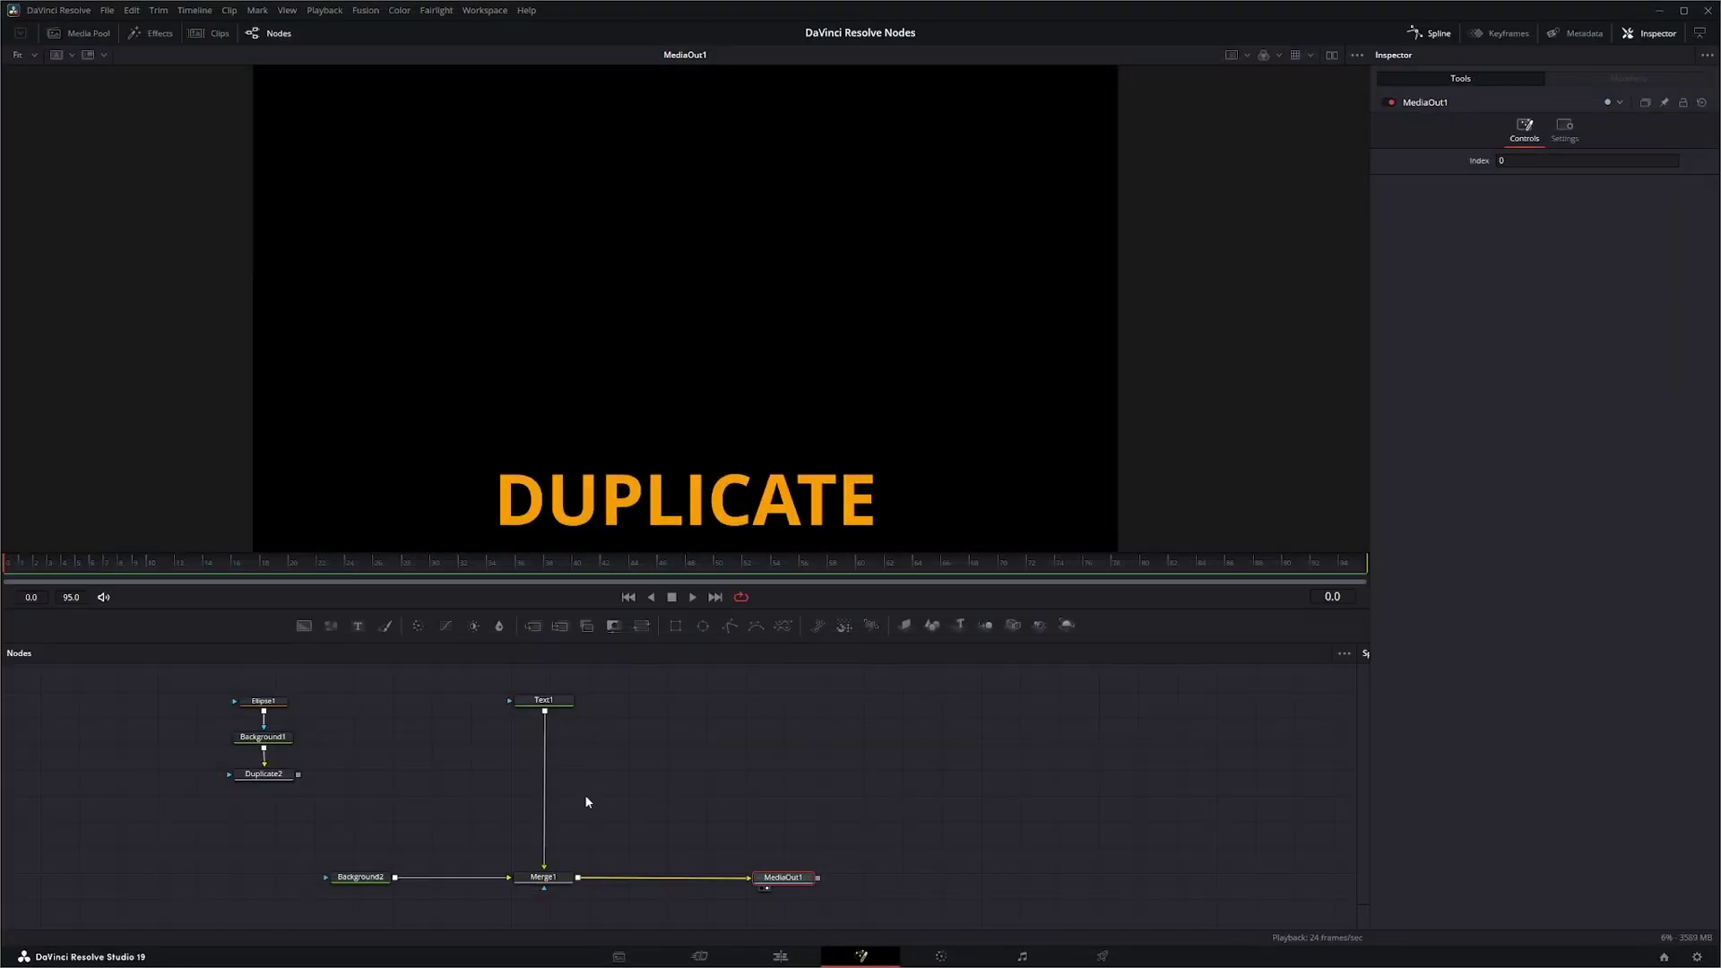
Insert a Duplicate node right after Text1 by searching 'dup' in the tool search
left_click(542, 698)
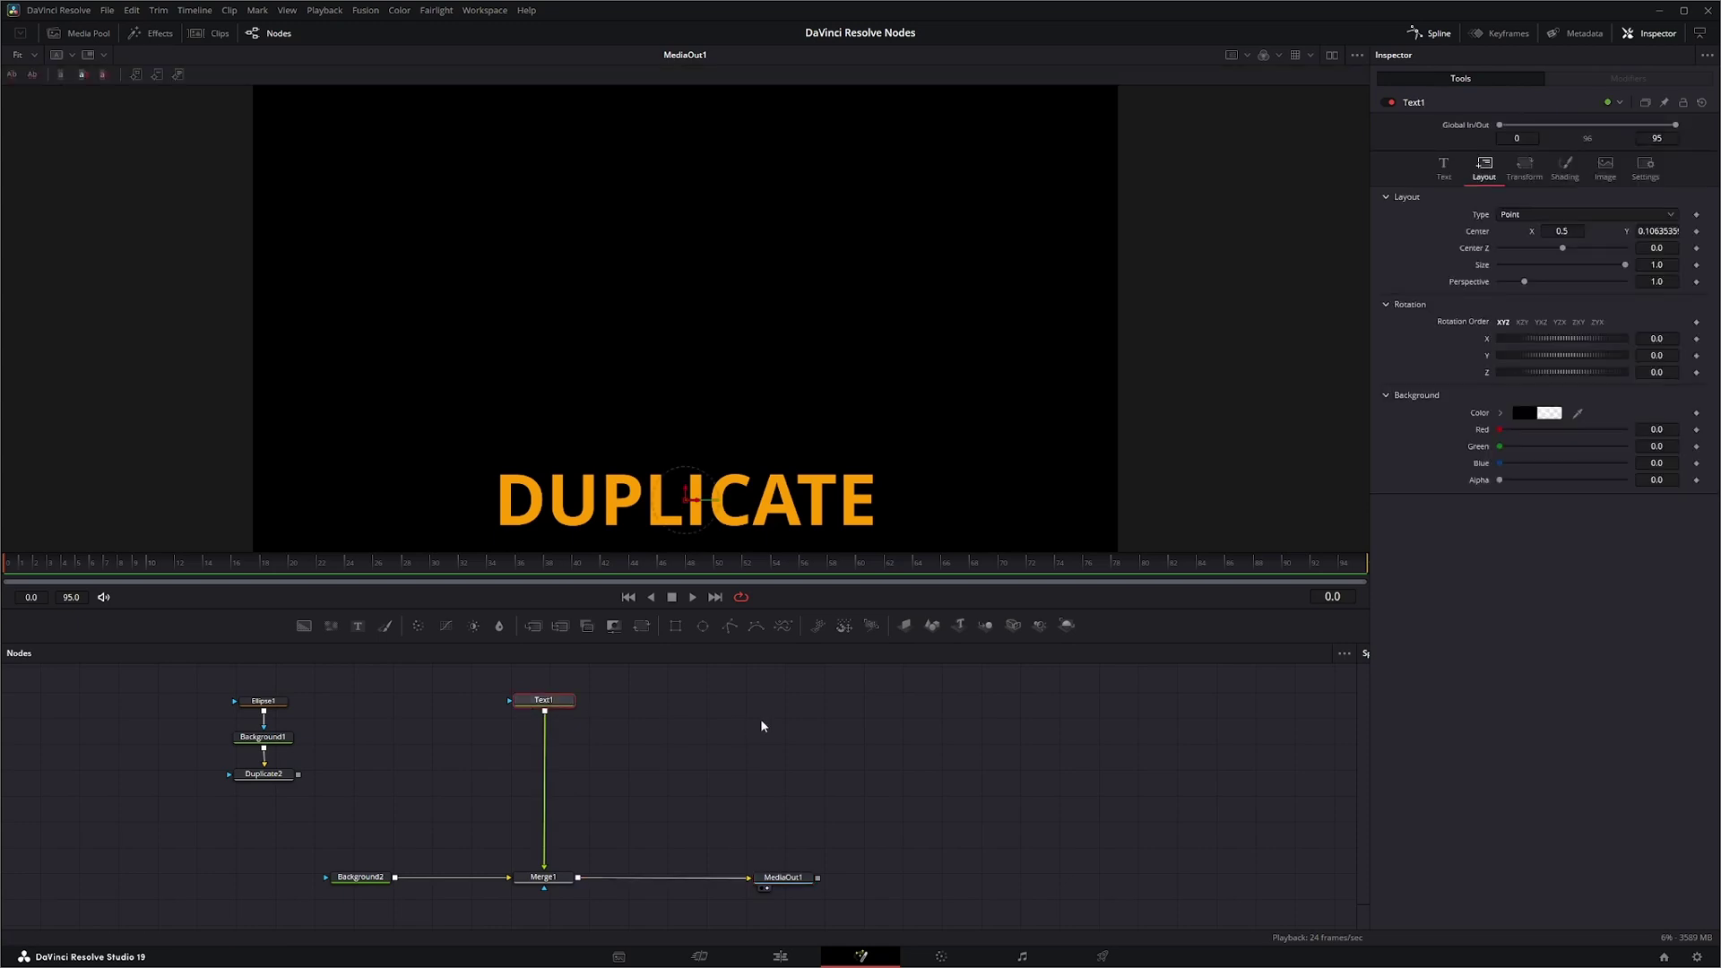
key("shift+space")
type("dup")
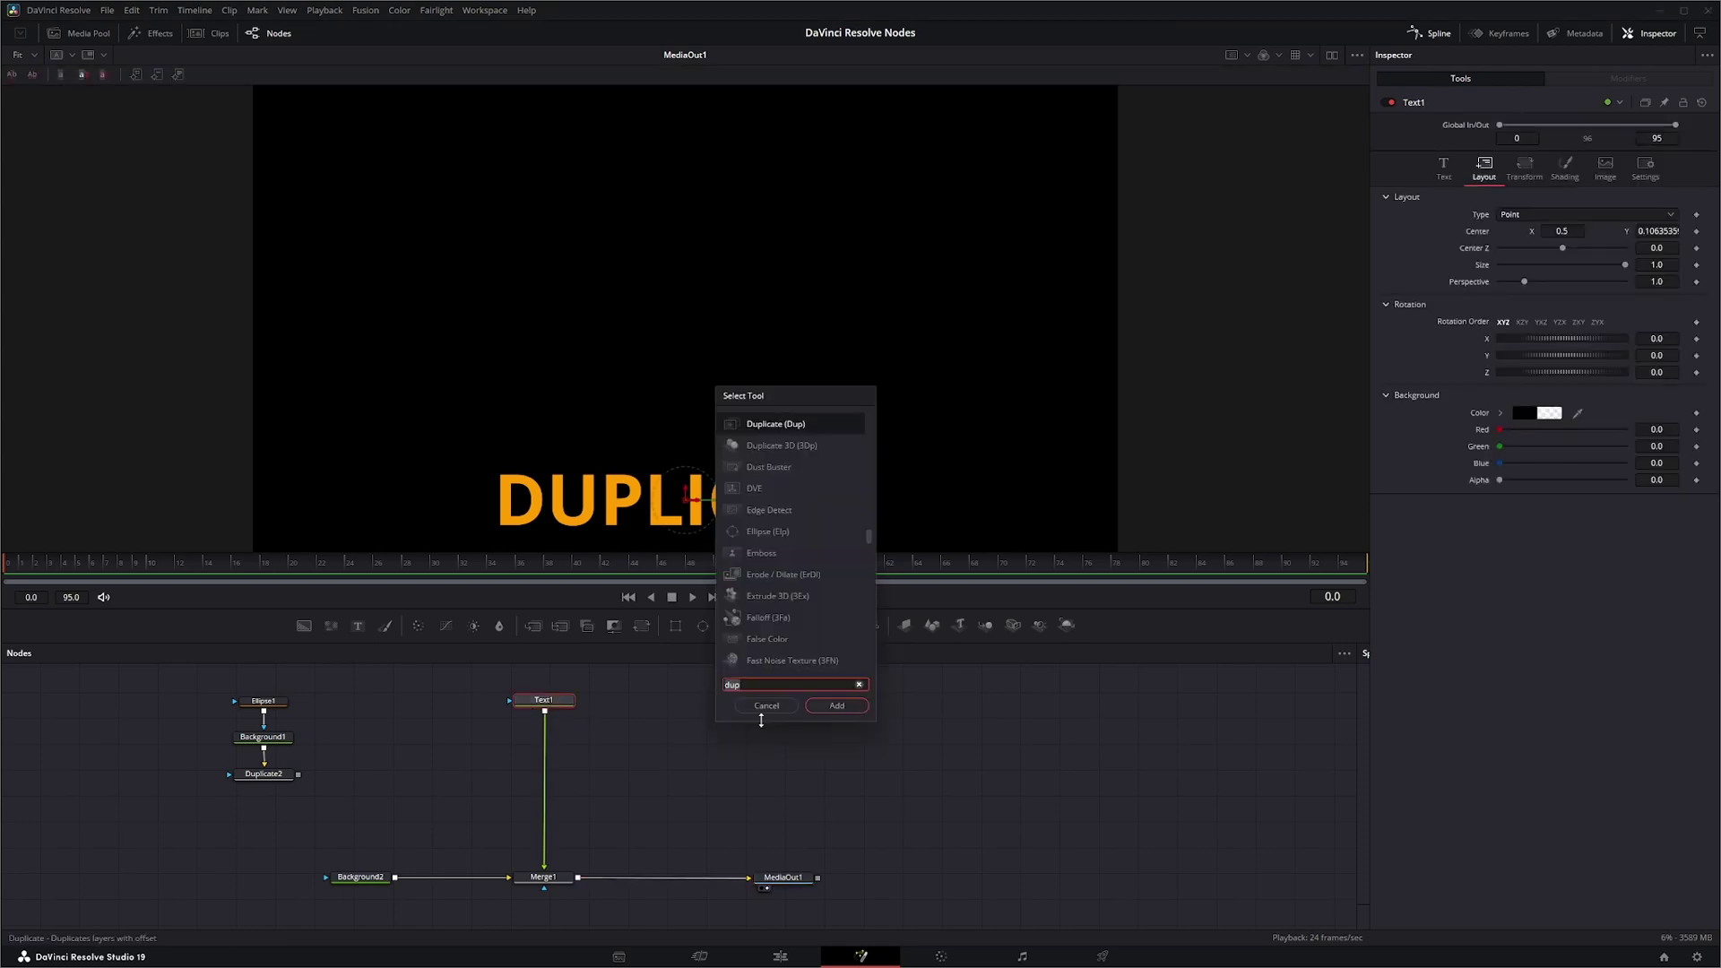
key("BackSpace")
key("BackSpace")
type("upl")
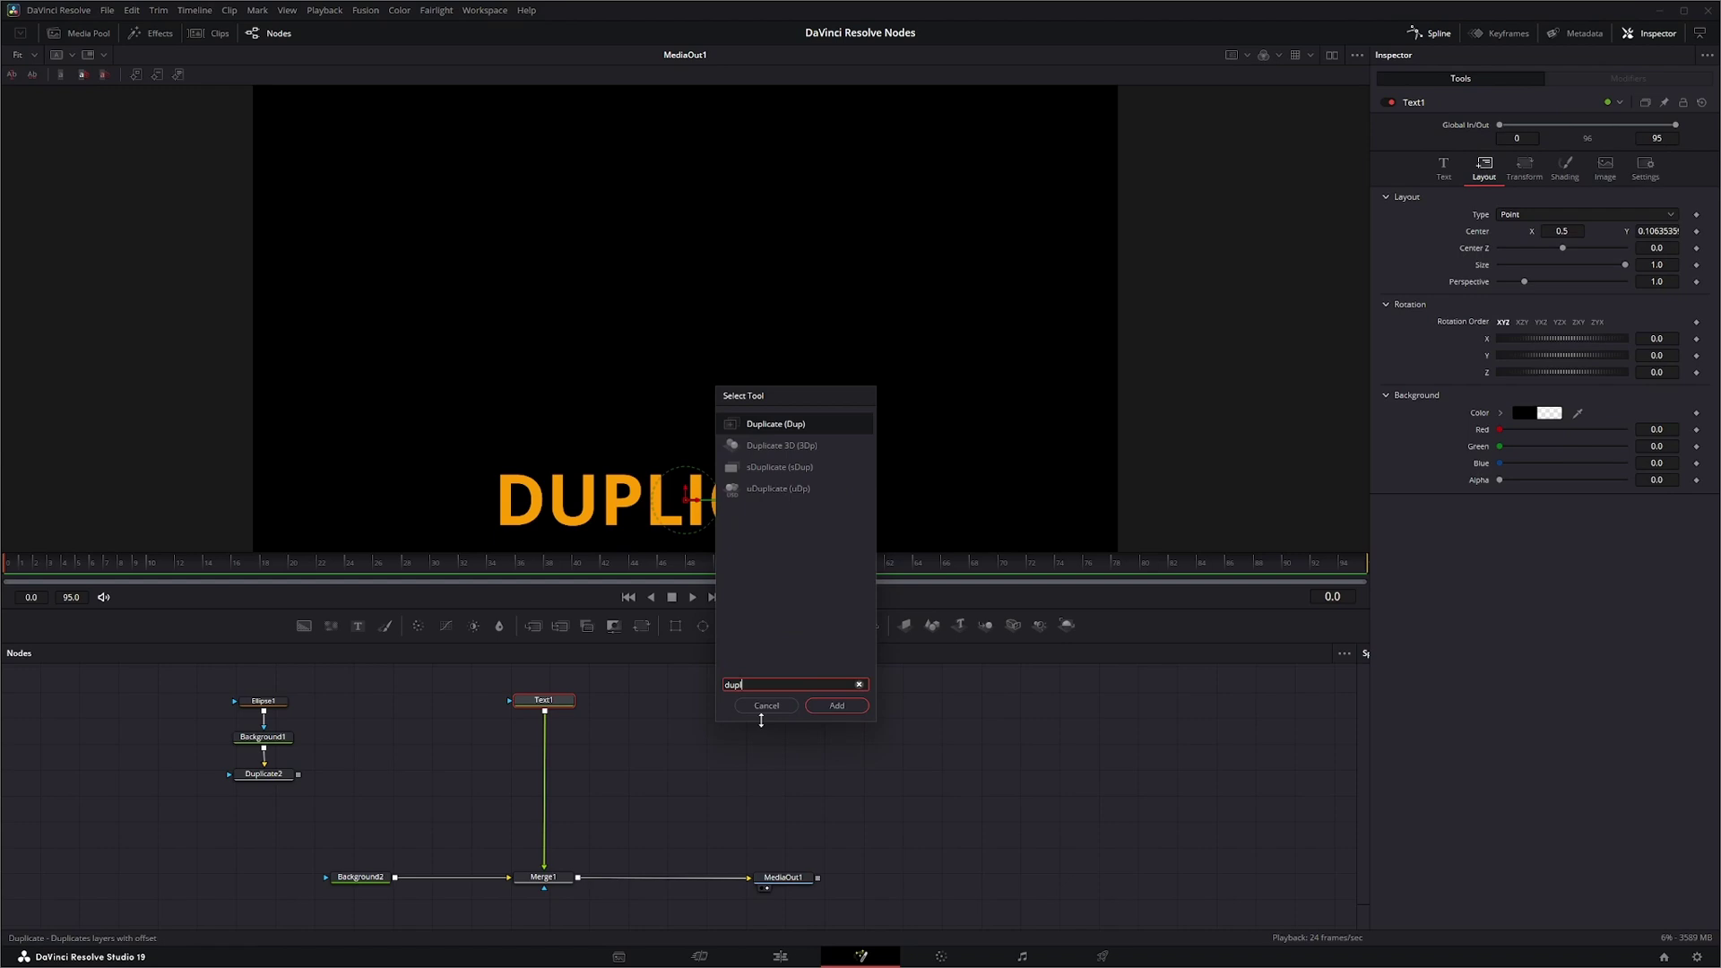
key("Return")
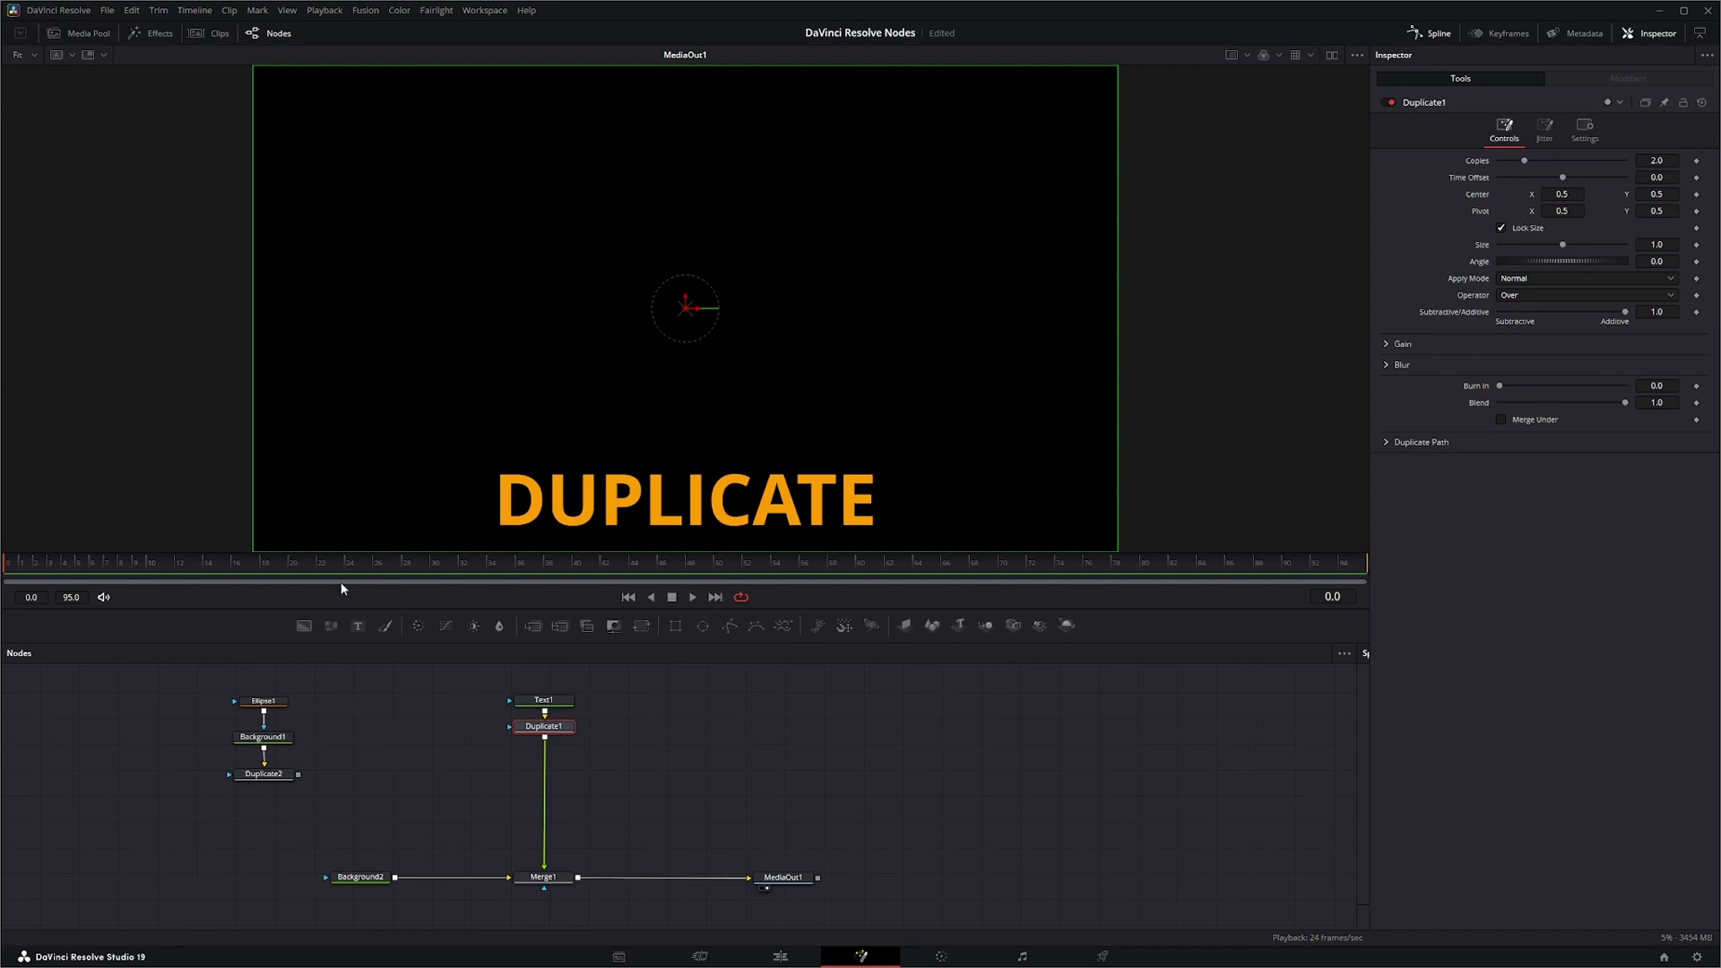
Set Duplicate1's Copies to 10 and play back to preview the stacked words
left_click(1667, 159)
key("Tab")
left_click(693, 597)
left_click(629, 597)
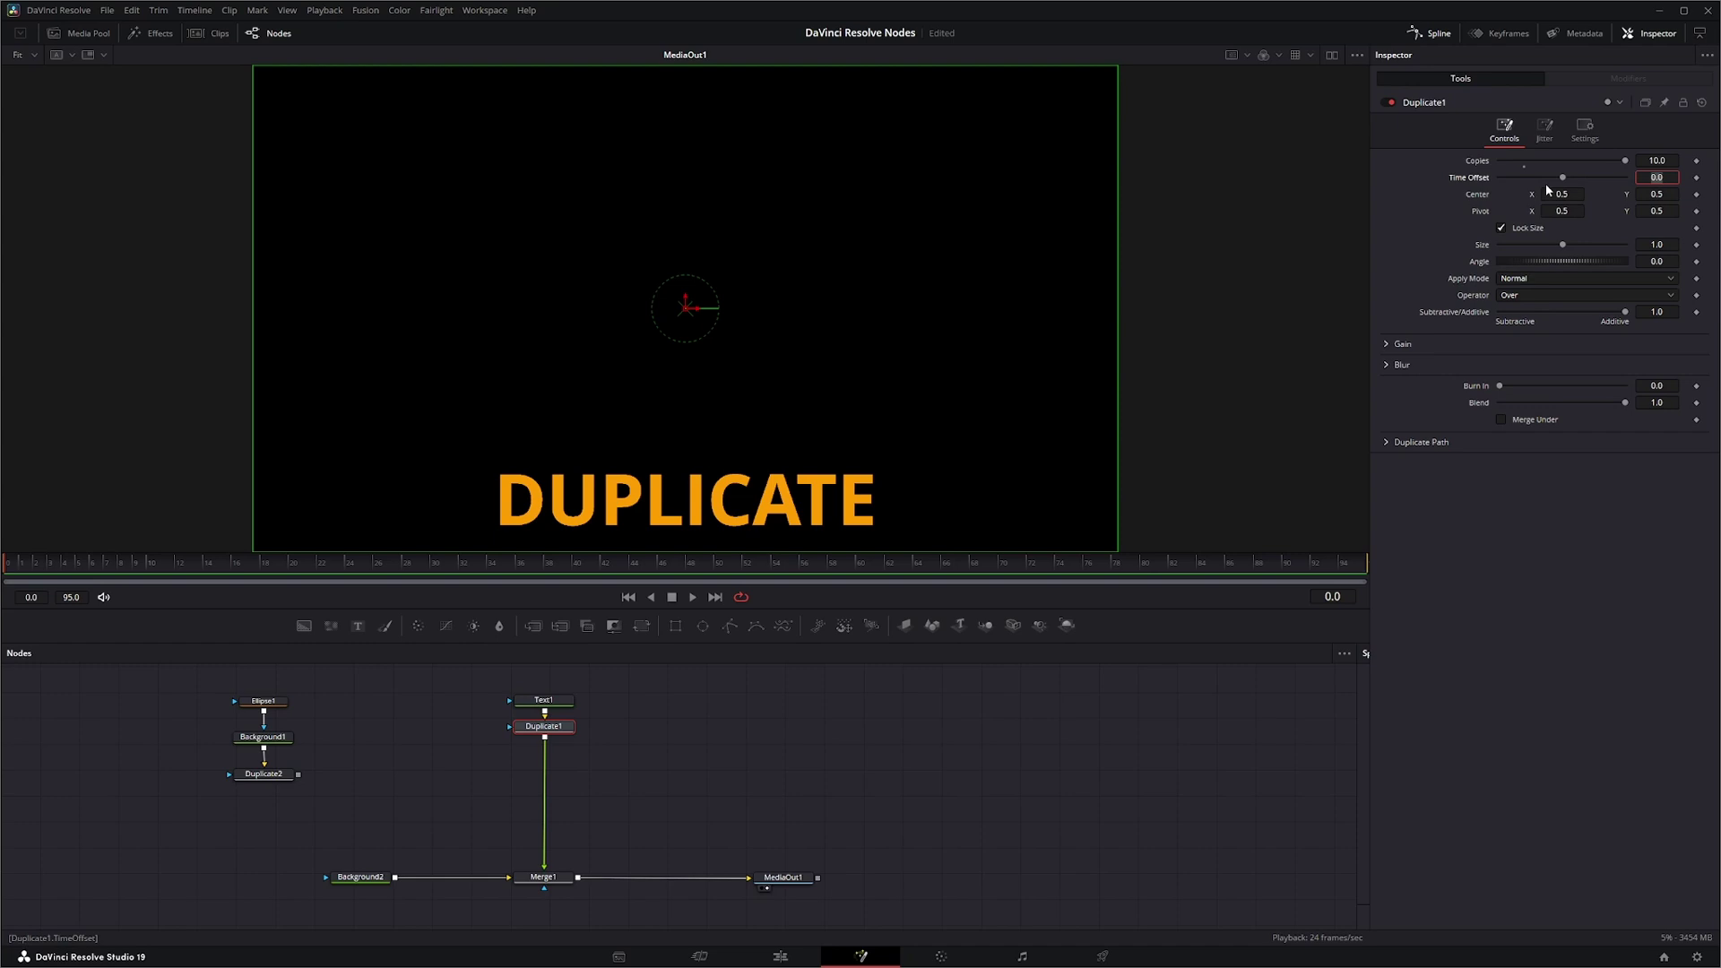
Try a Time Offset of 1 and preview the offset copies
left_click(1663, 178)
type("1")
key("Tab")
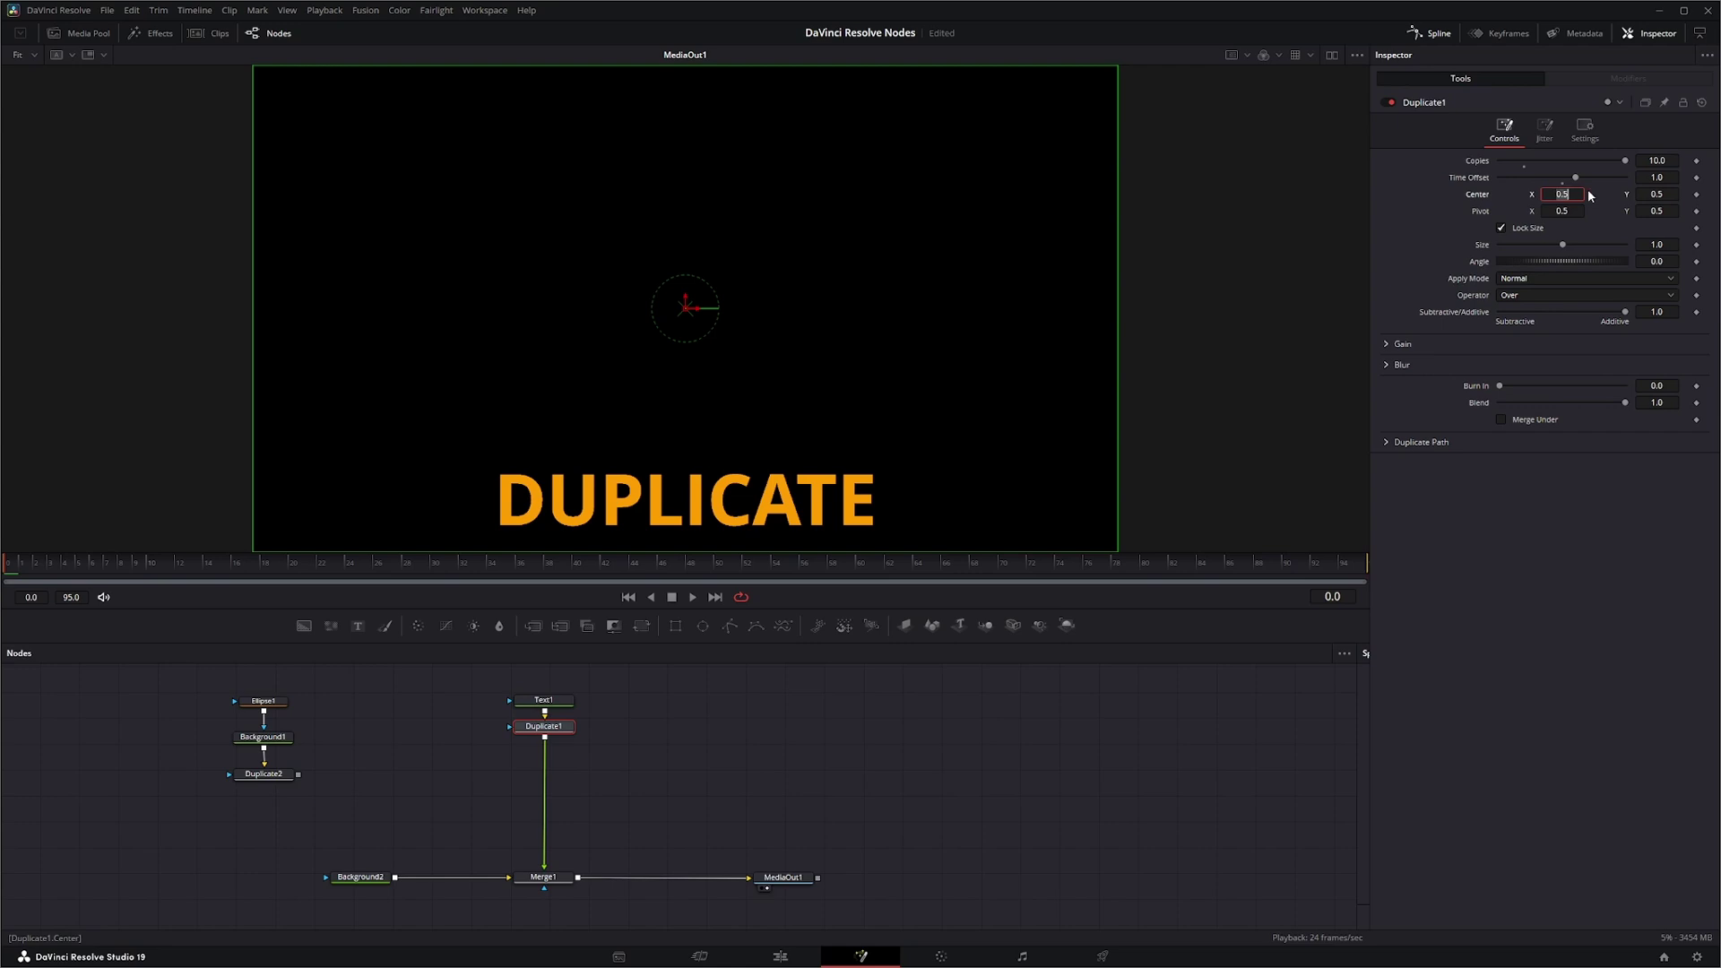
left_click(691, 598)
left_click(628, 597)
Change the Time Offset to -1, preview it, and park at frame 37
left_click(1674, 179)
key("BackSpace")
type("-1")
key("Tab")
left_click(692, 598)
left_click(630, 598)
left_click(536, 562)
Drag the Duplicate center and angle handles to fan the copies into a spiral, about 41.6° apart
left_click_drag(686, 303, 687, 265)
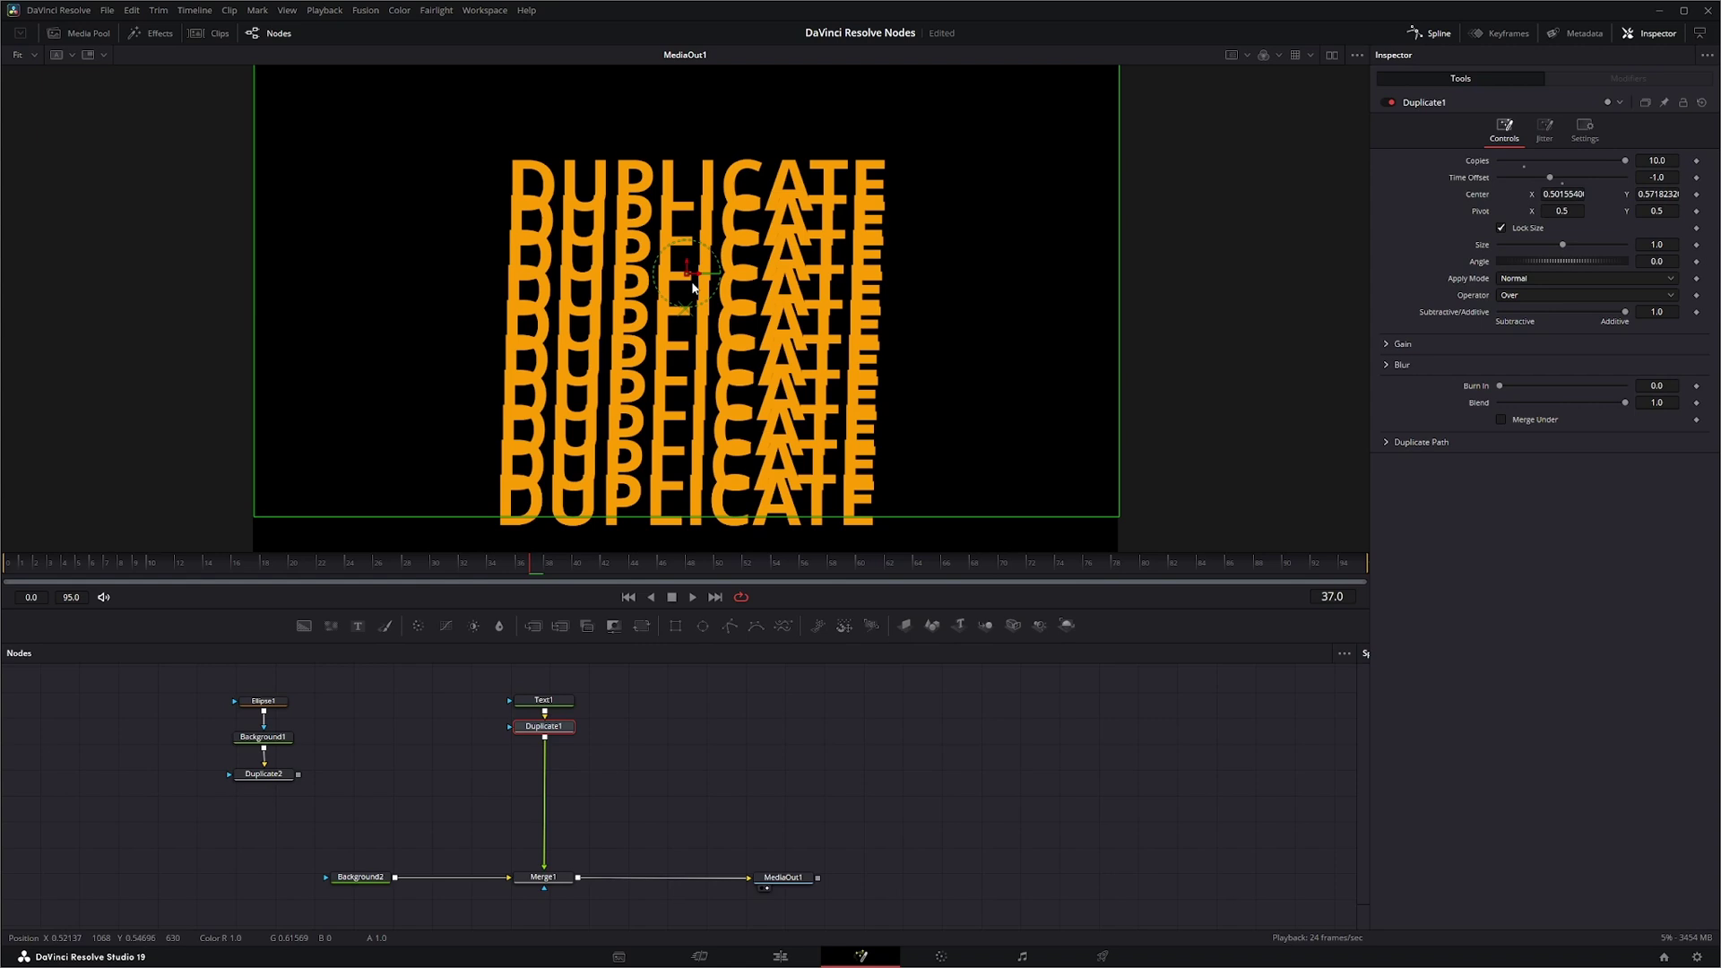
mouse_move(687, 312)
left_mouse_down()
mouse_move(665, 331)
mouse_move(697, 332)
mouse_move(686, 343)
mouse_move(716, 319)
mouse_move(673, 308)
mouse_move(717, 316)
left_mouse_up()
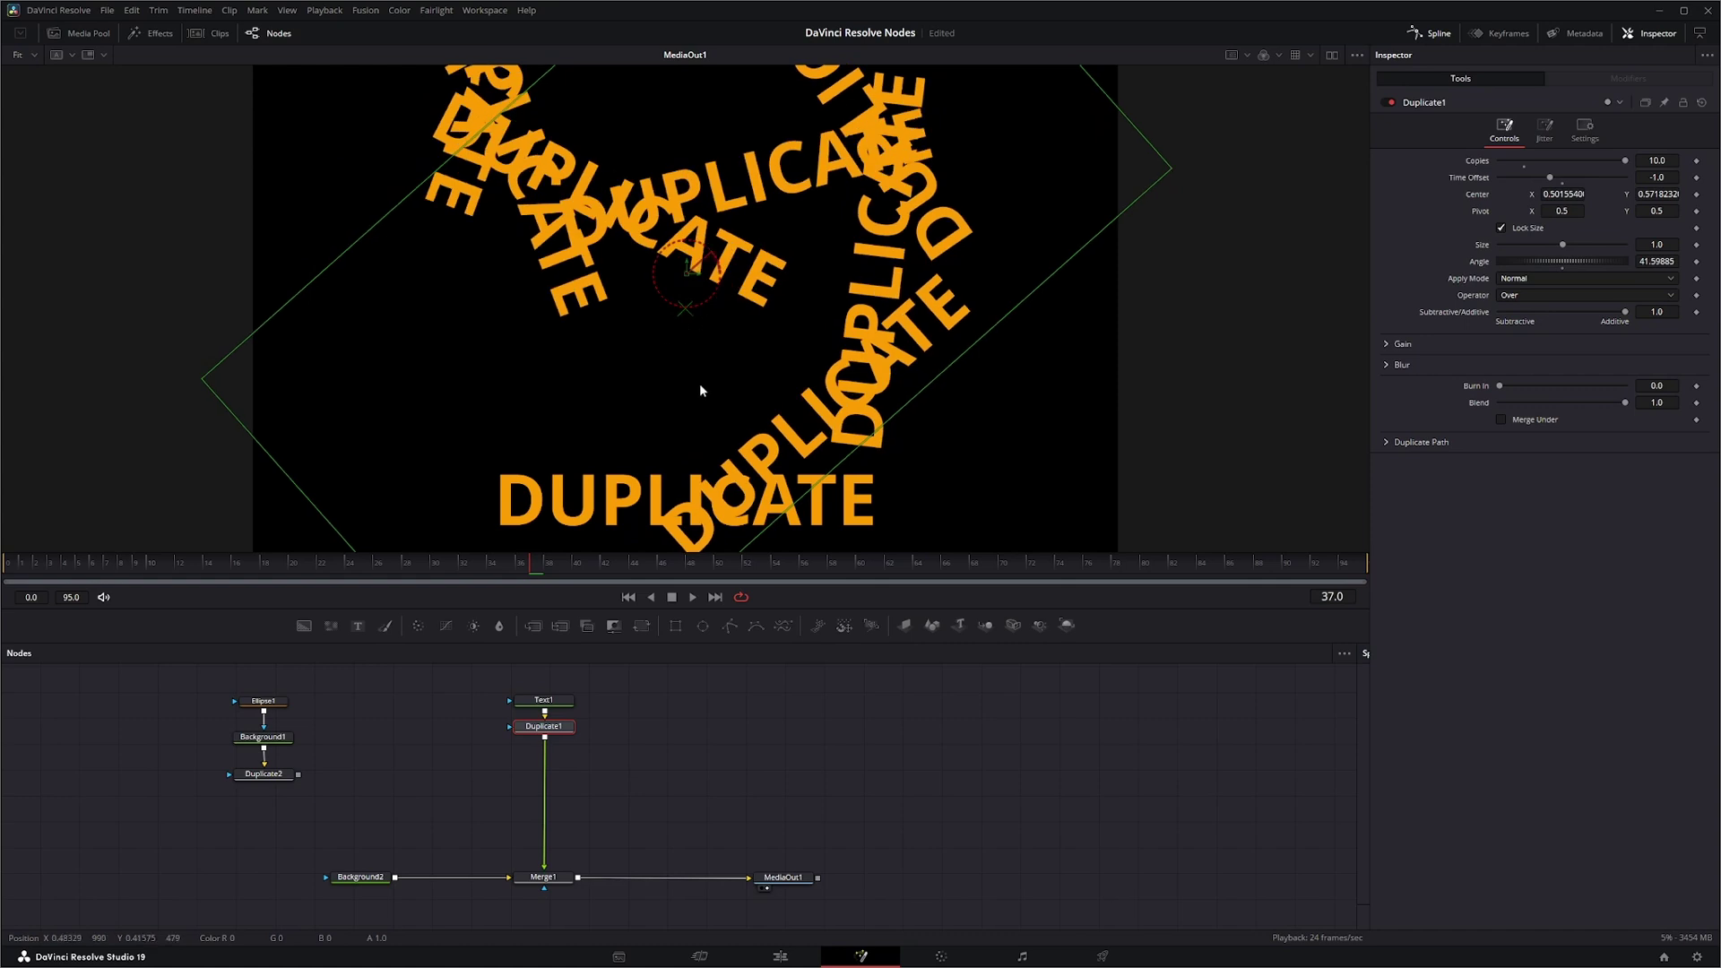
left_click(628, 597)
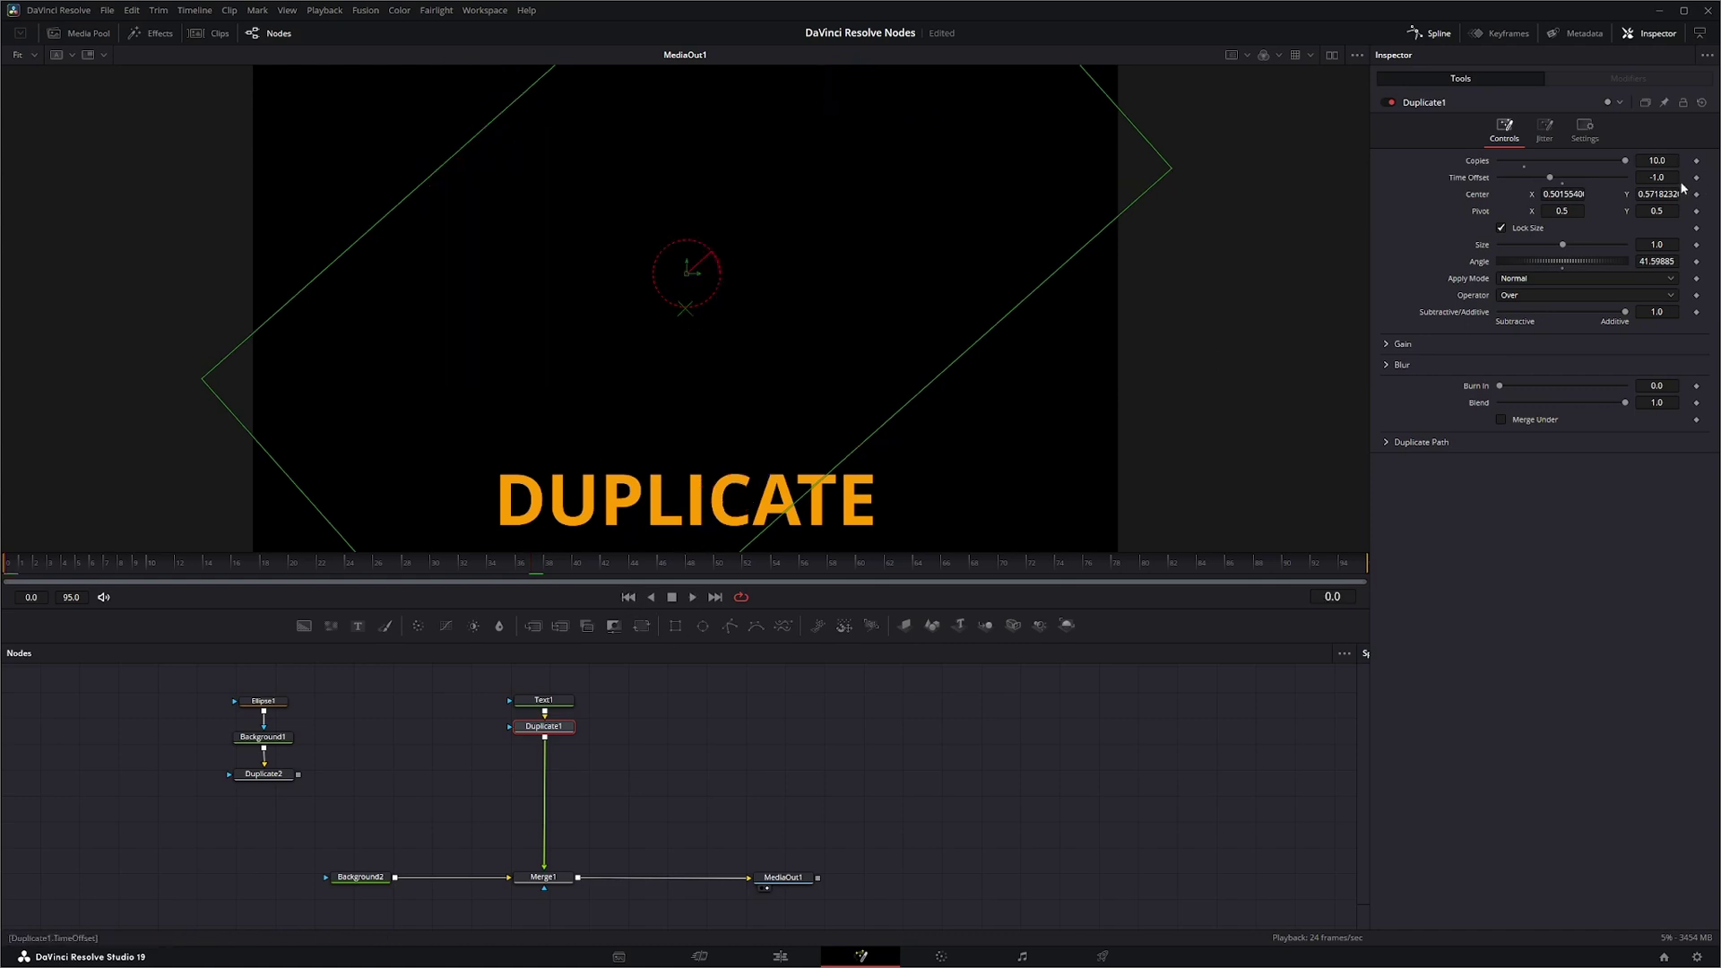
left_click(692, 597)
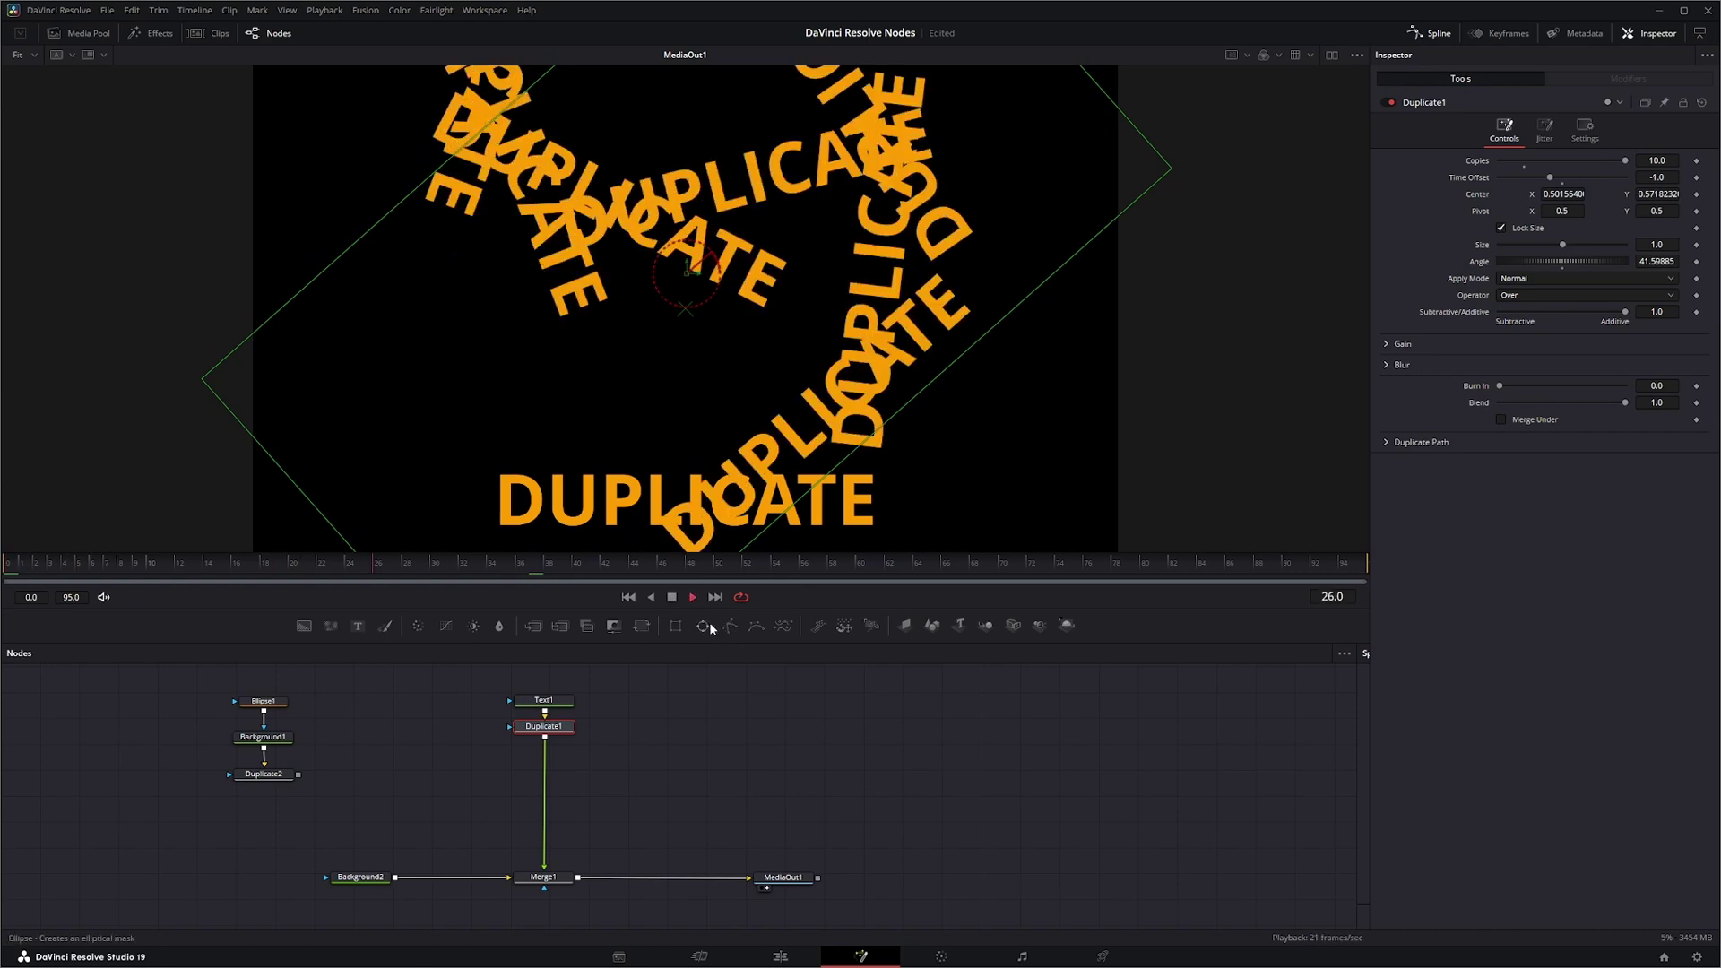
left_click(672, 597)
left_click(627, 597)
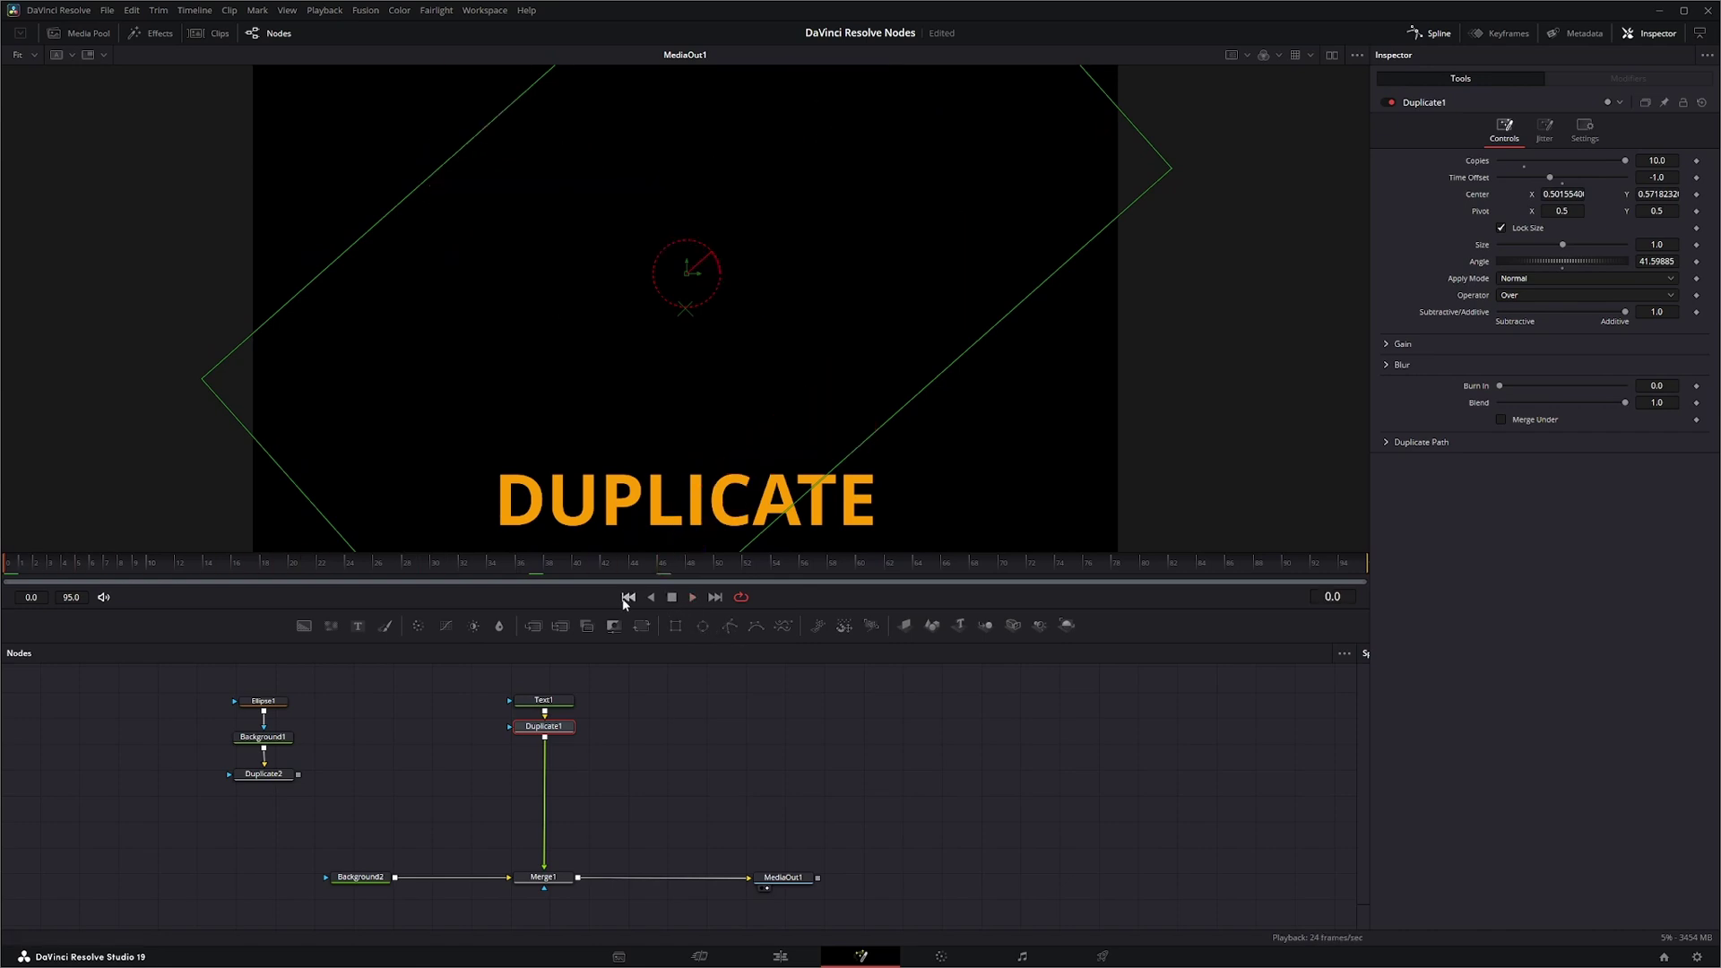
left_click(21, 567)
mouse_move(33, 571)
left_mouse_down()
mouse_move(137, 569)
mouse_move(8, 571)
left_mouse_up()
left_click(1668, 178)
type("1")
key("Tab")
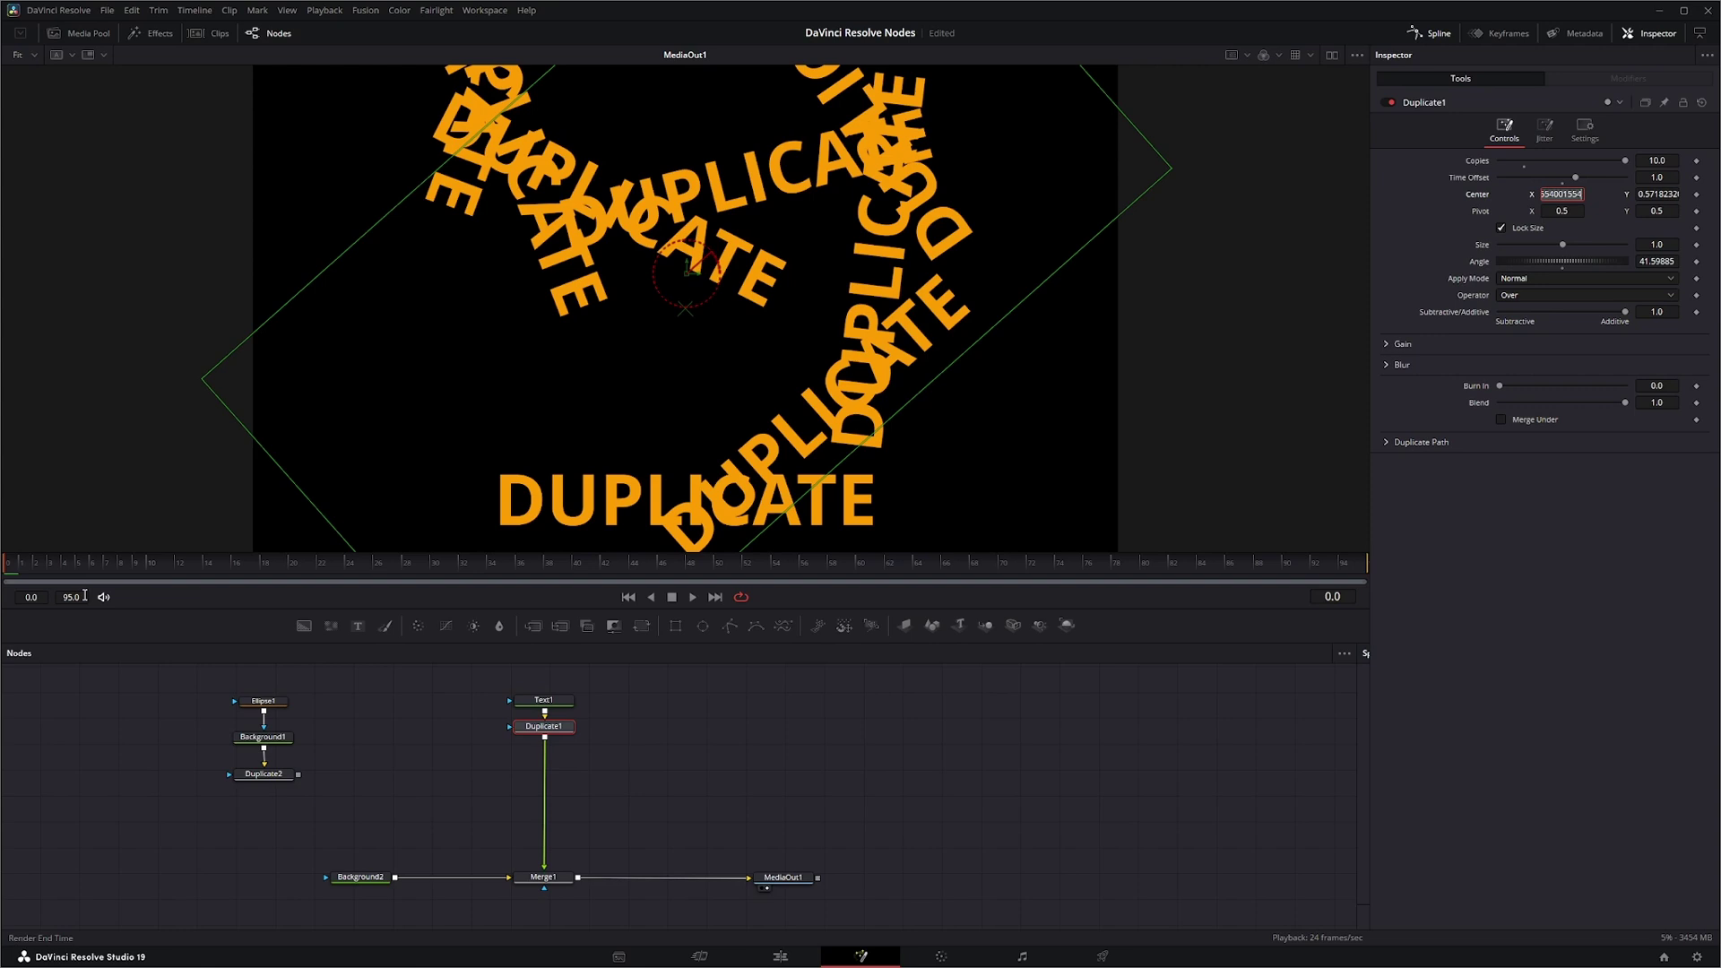
left_click_drag(22, 572, 1003, 591)
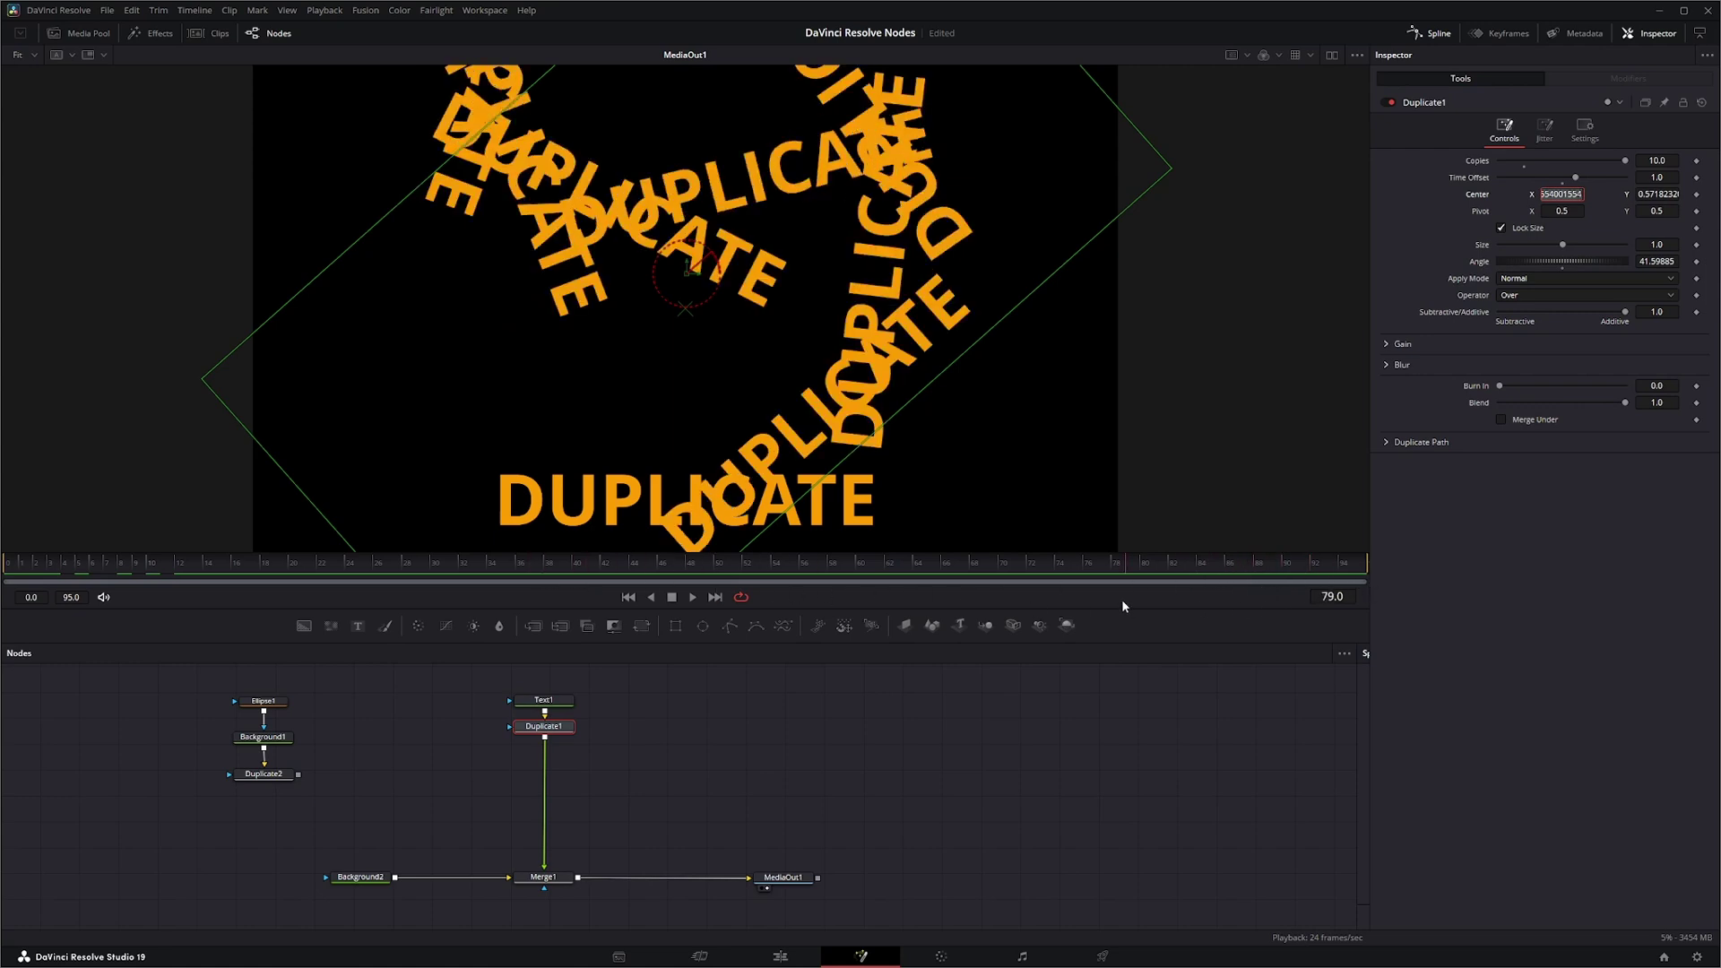
left_click_drag(1122, 598, 2, 579)
left_click(1667, 178)
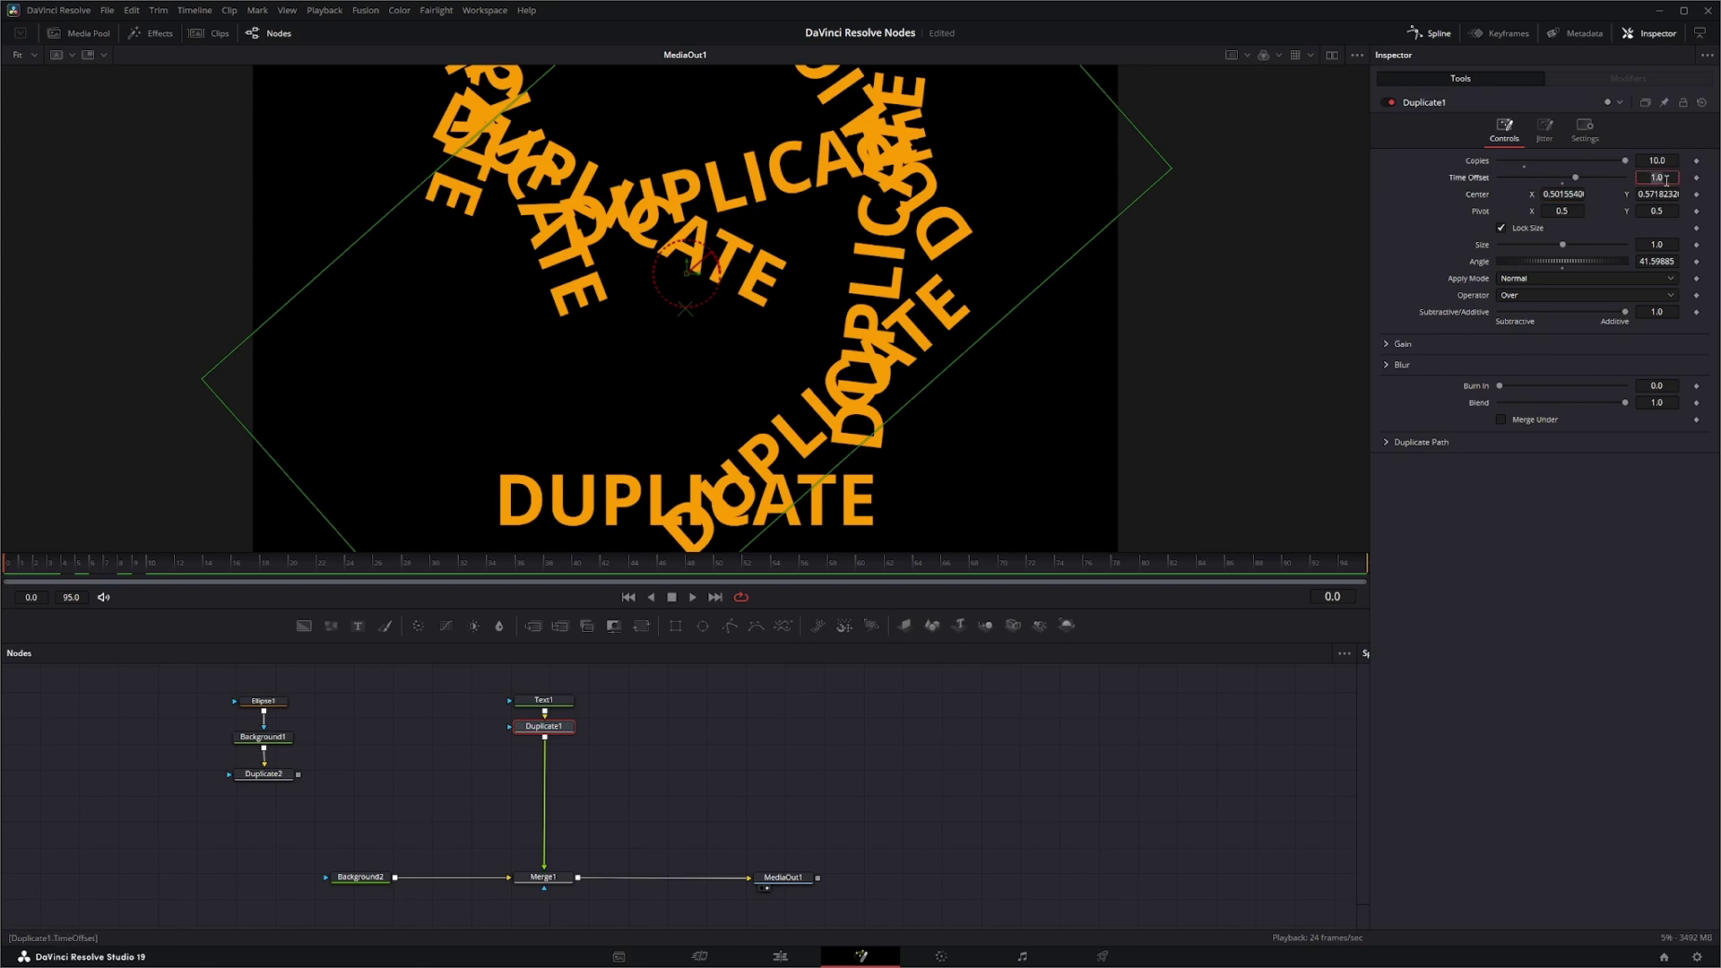
type("-1")
key("Tab")
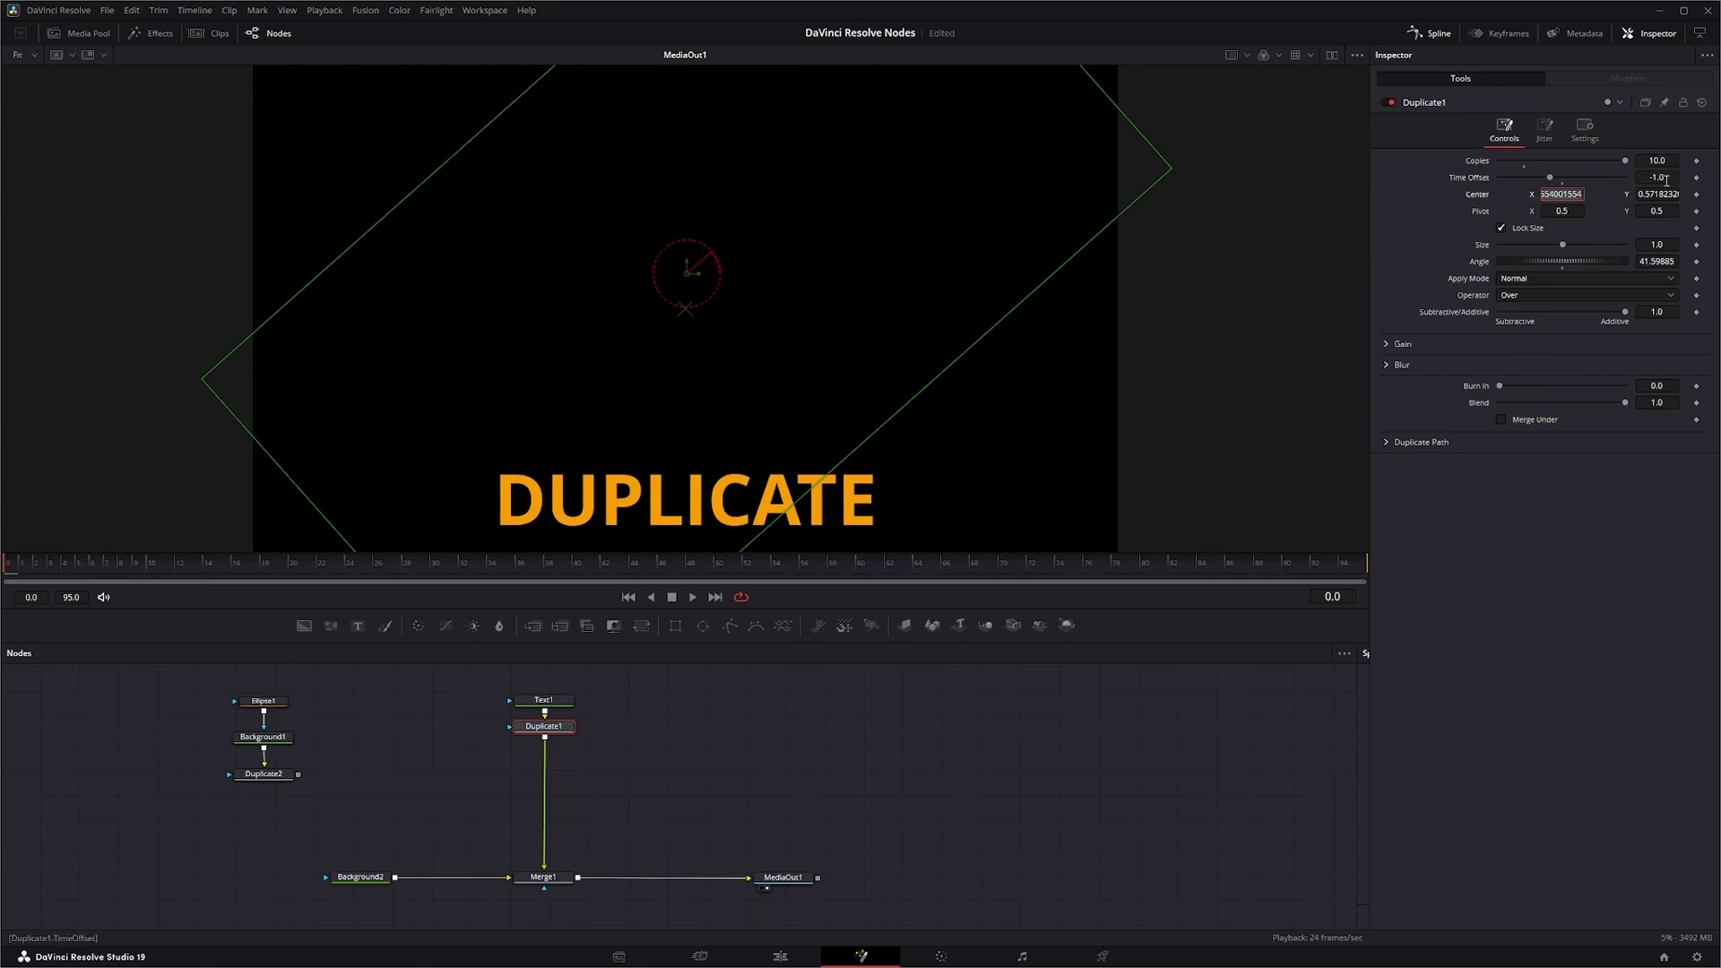
left_click(1661, 161)
left_click_drag(480, 563, 577, 563)
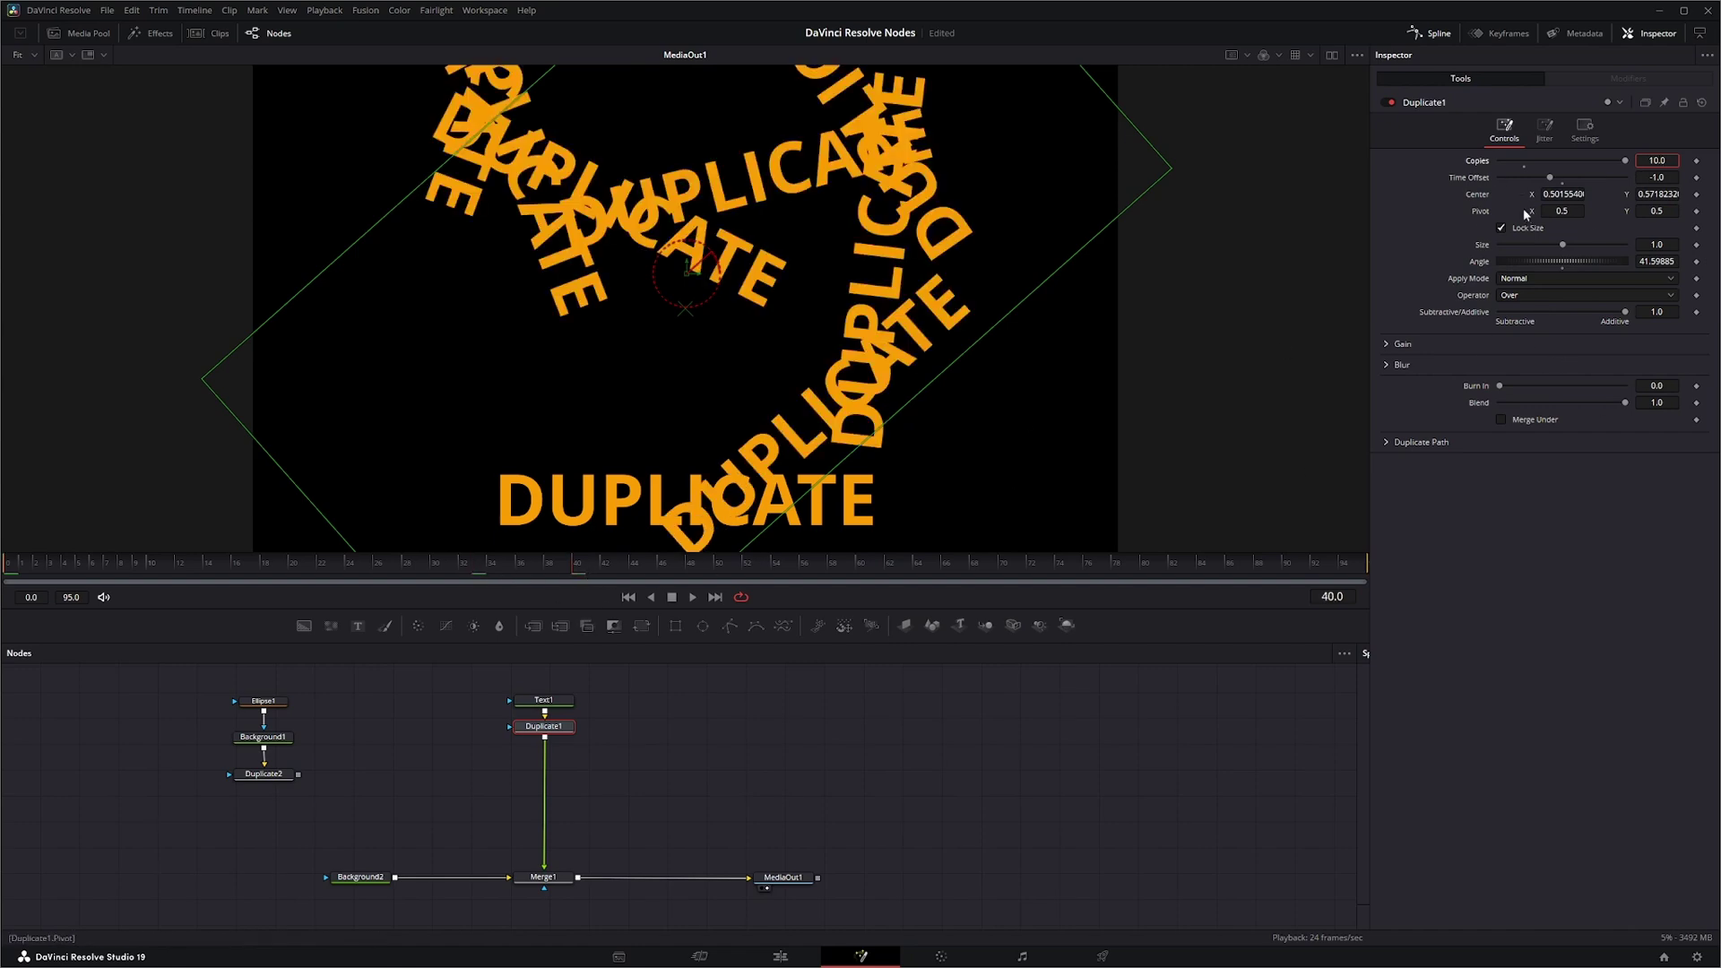
Nudge the center down, set Size to 0.892, and adjust the Angle thumbwheel
left_click(688, 268)
mouse_move(688, 268)
left_mouse_down()
mouse_move(687, 303)
mouse_move(685, 286)
left_mouse_up()
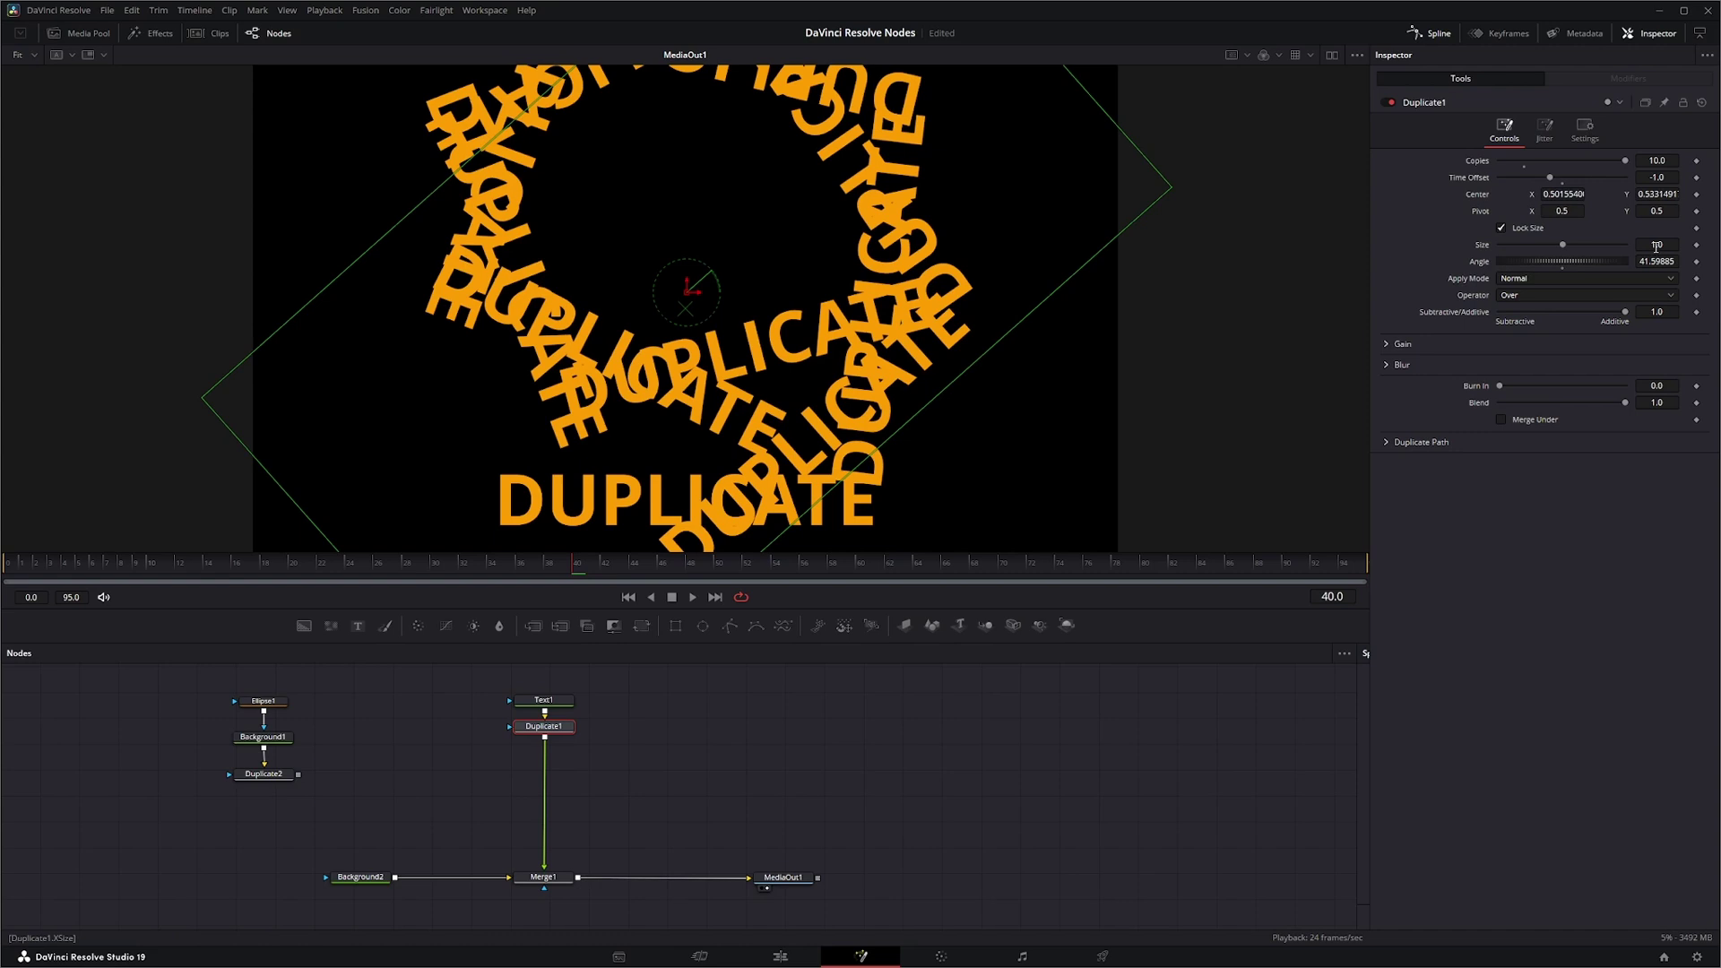
left_click_drag(1656, 245, 1633, 245)
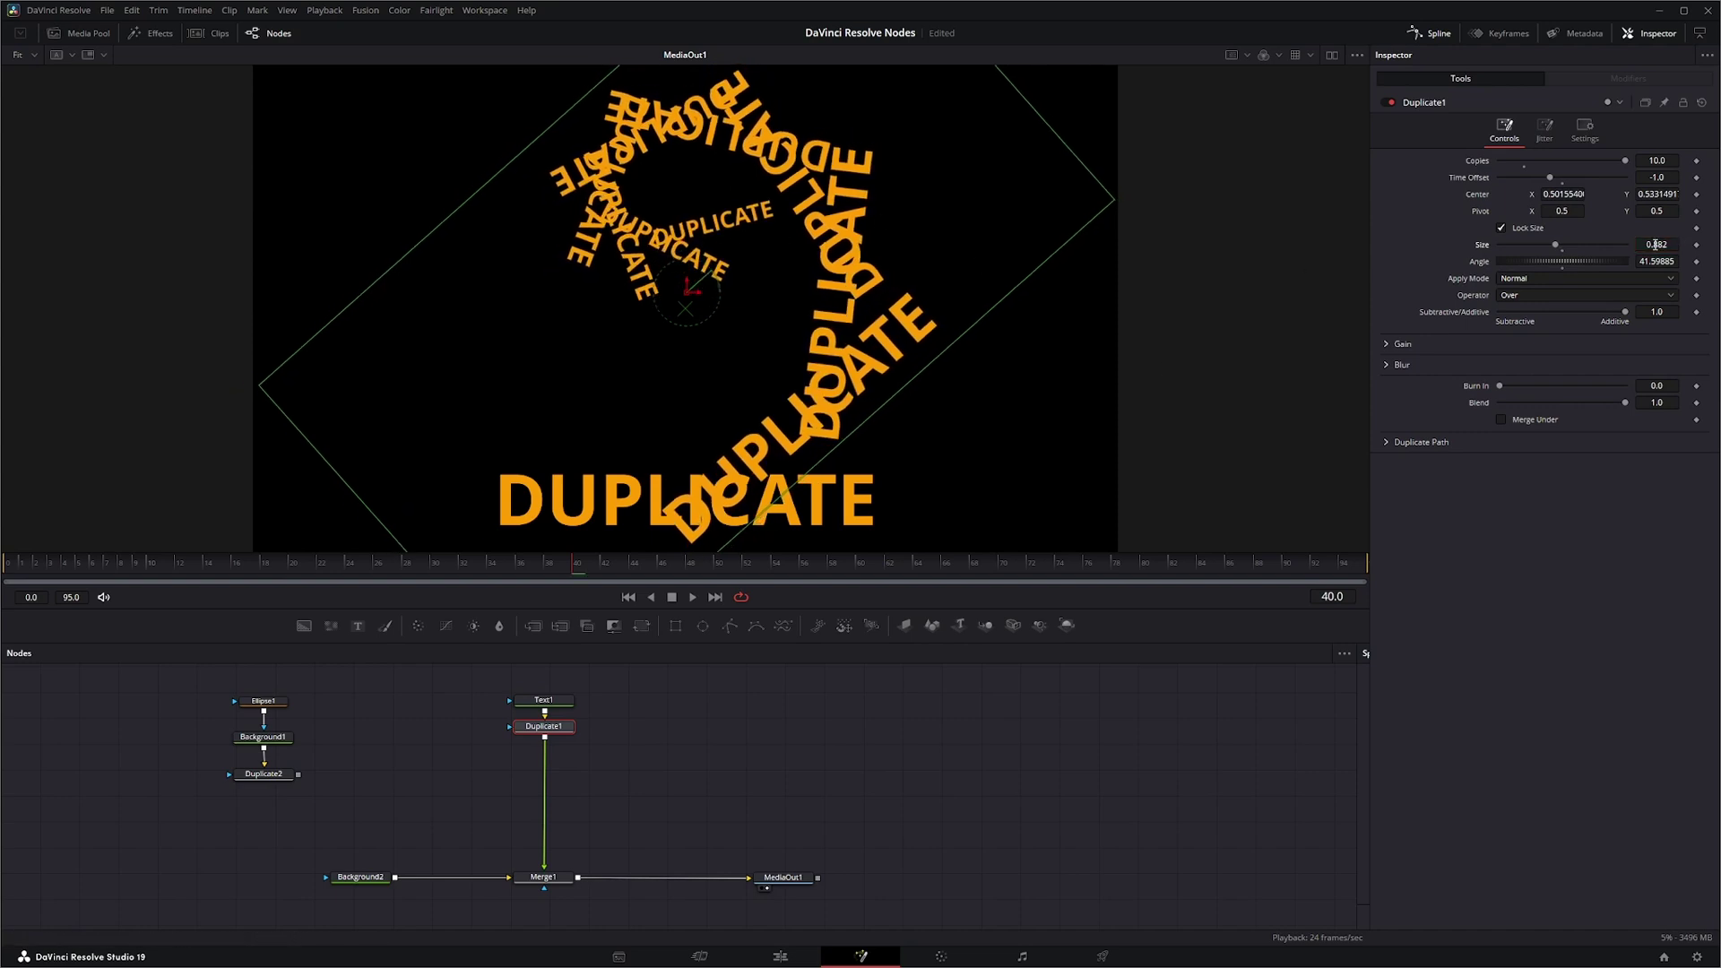
mouse_move(1655, 244)
left_mouse_down()
mouse_move(1684, 245)
mouse_move(1657, 258)
left_mouse_up()
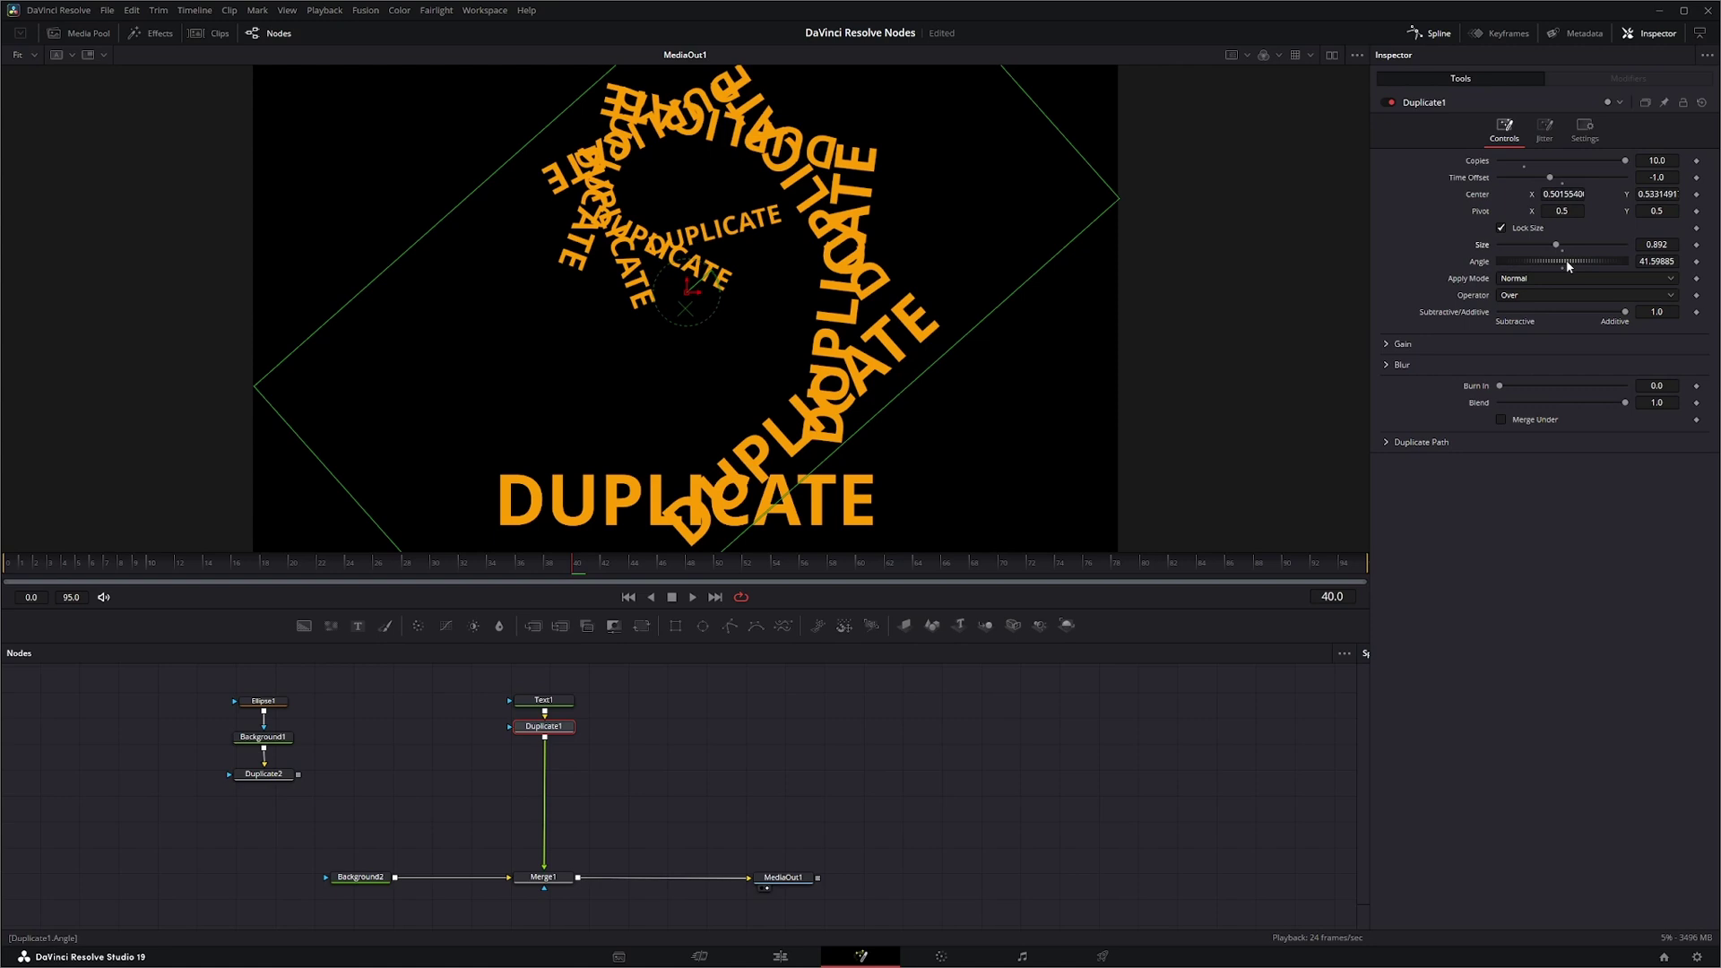
left_click_drag(1565, 265, 1524, 266)
Keyframe Angle from 0 at frame 0 to 365 at frame 95, then scrub to frame 17
double_click(1481, 262)
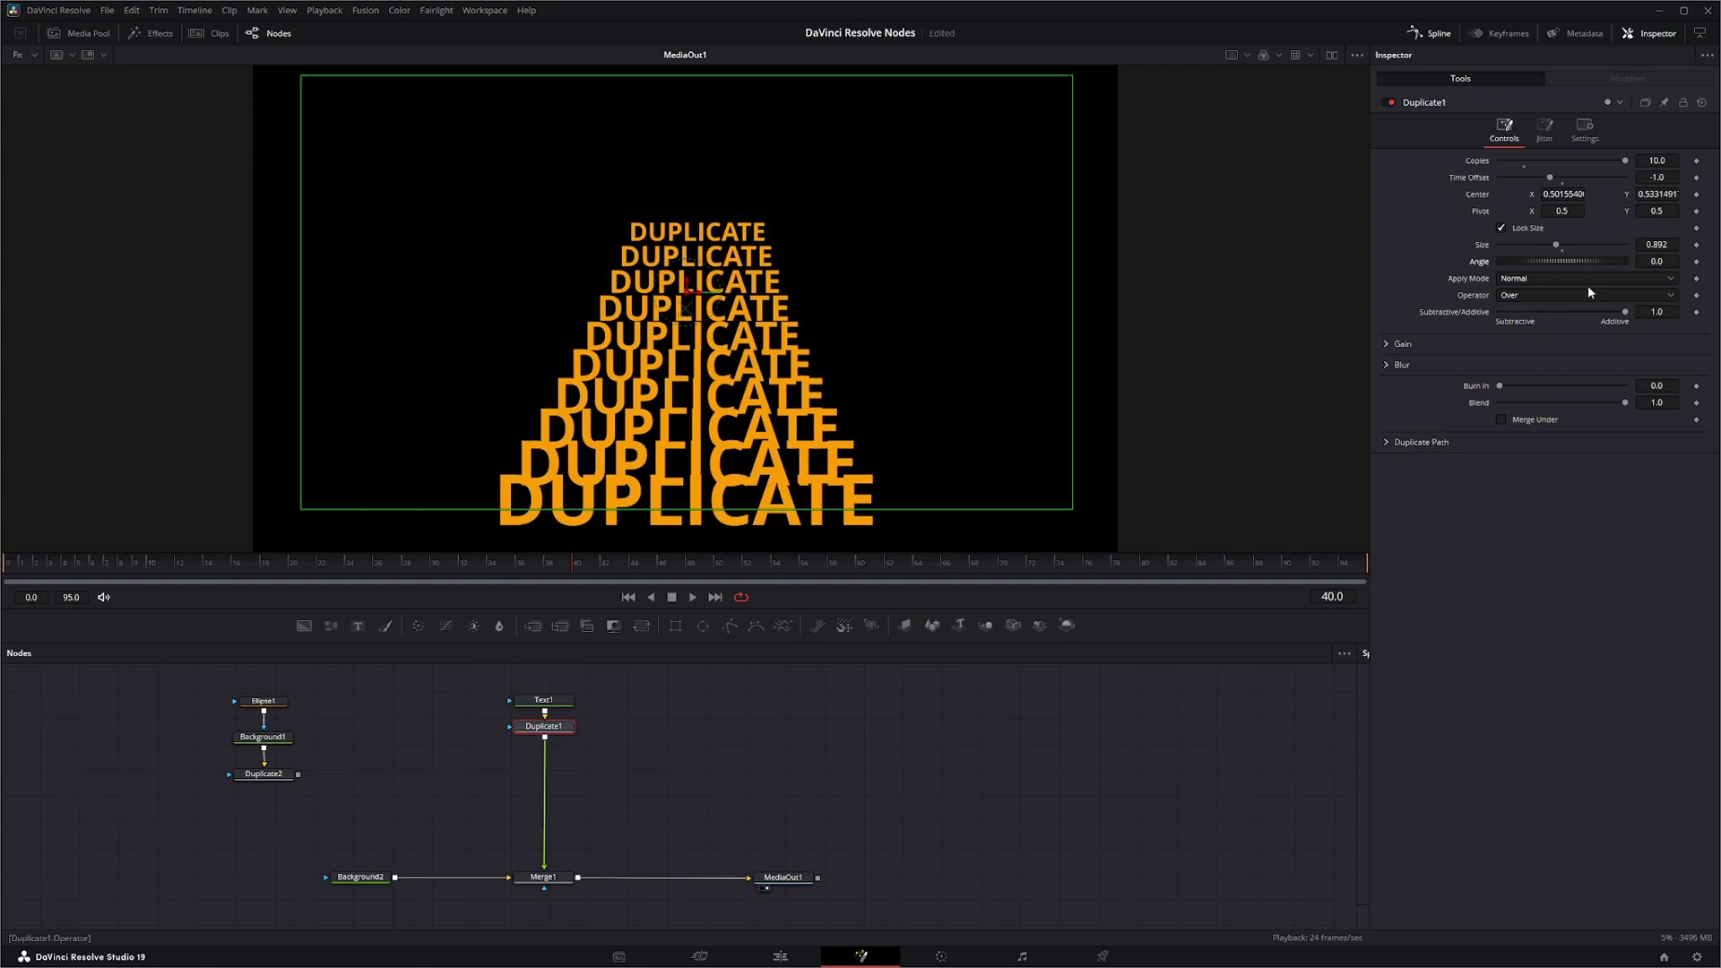
left_click(627, 598)
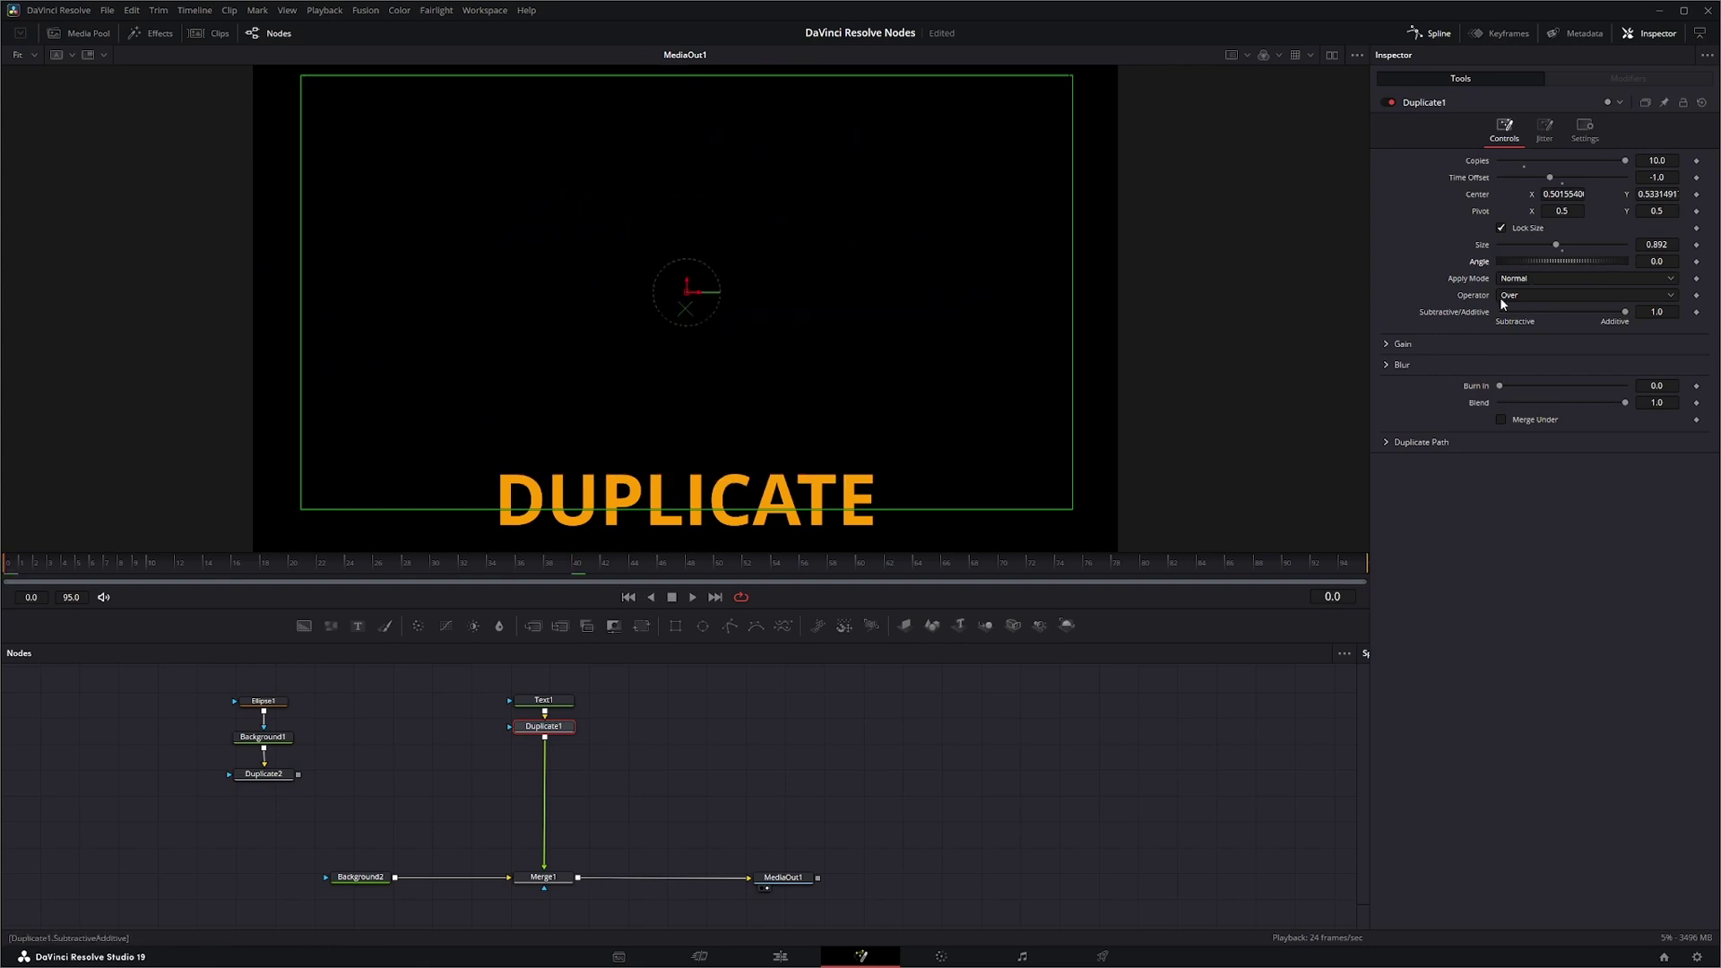
left_click(1696, 262)
left_click(715, 597)
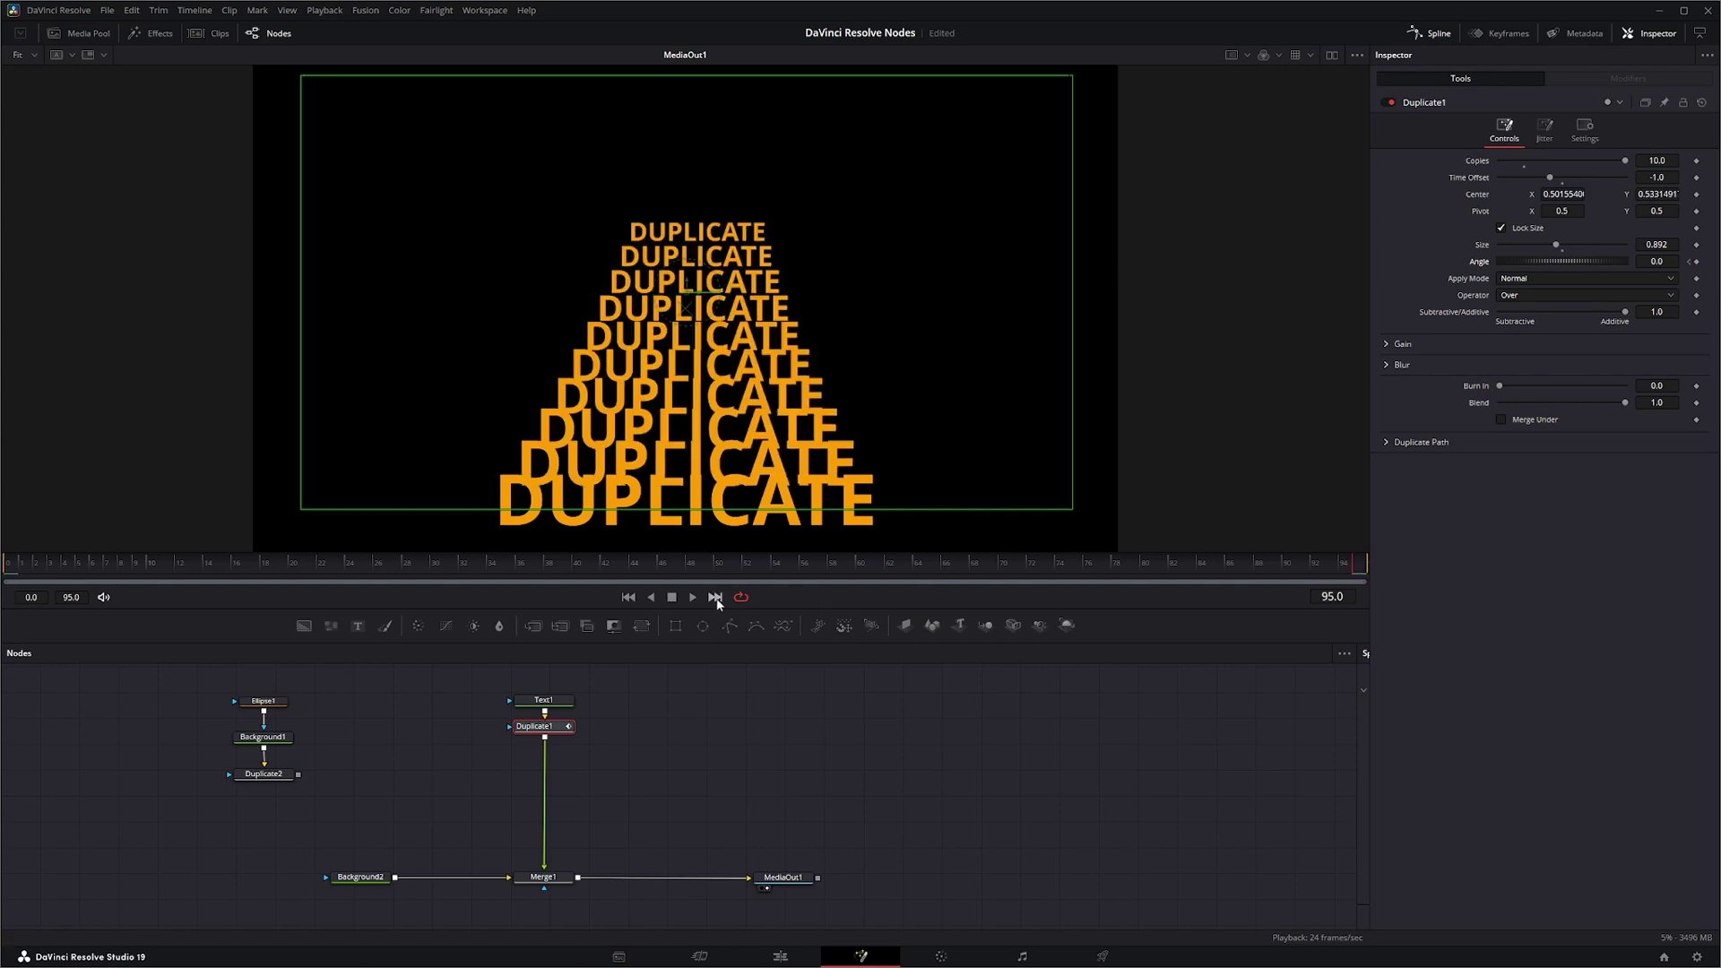
left_click(1659, 261)
key("Tab")
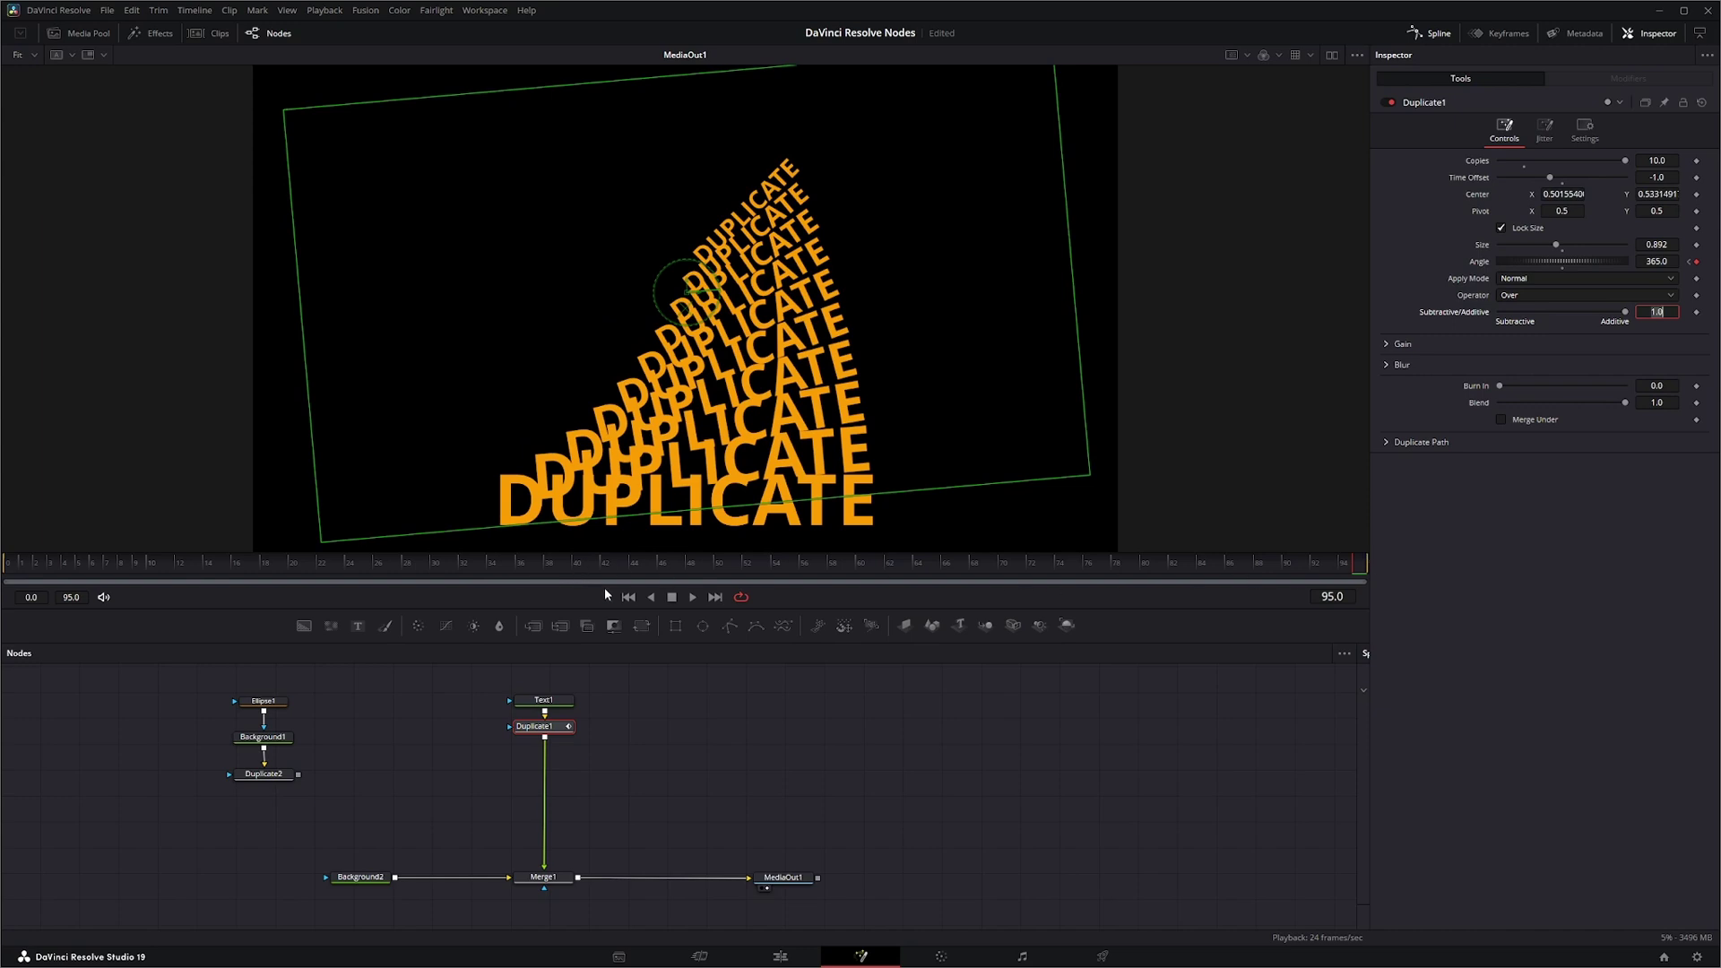
left_click(626, 597)
left_click_drag(13, 566, 552, 577)
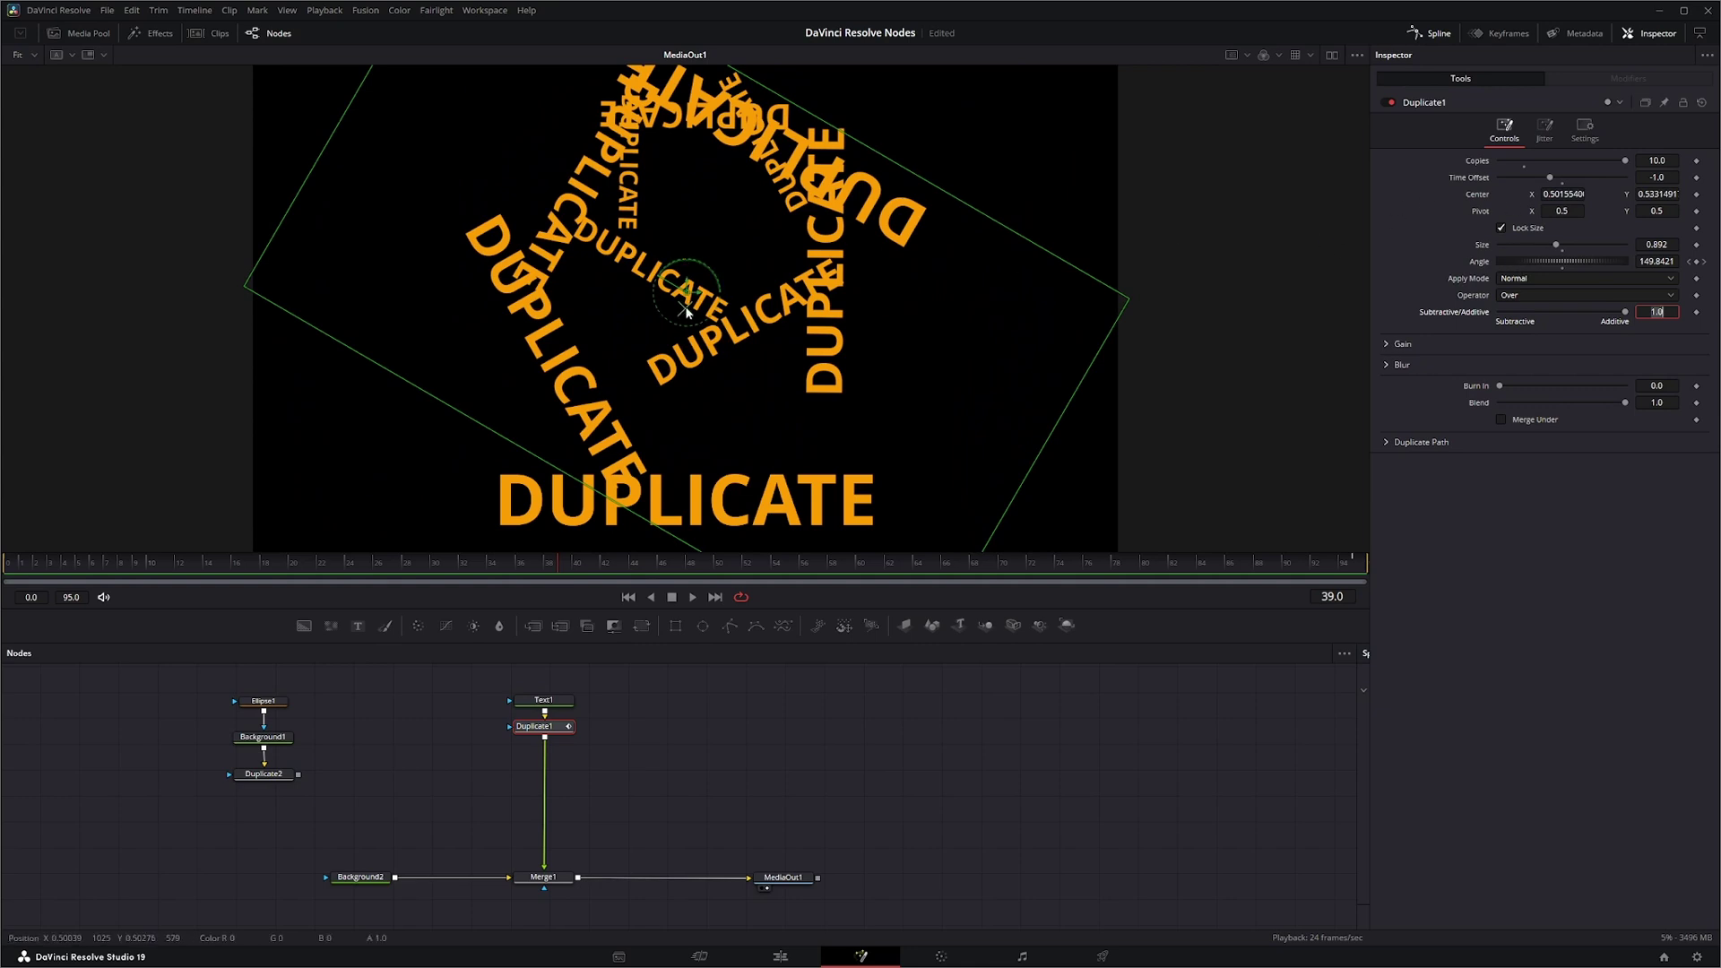
Shift the pivot slightly, keep Apply Mode Normal and Operator Over, and expand Gain
mouse_move(687, 311)
left_mouse_down()
mouse_move(628, 305)
mouse_move(609, 332)
mouse_move(551, 338)
mouse_move(680, 302)
left_mouse_up()
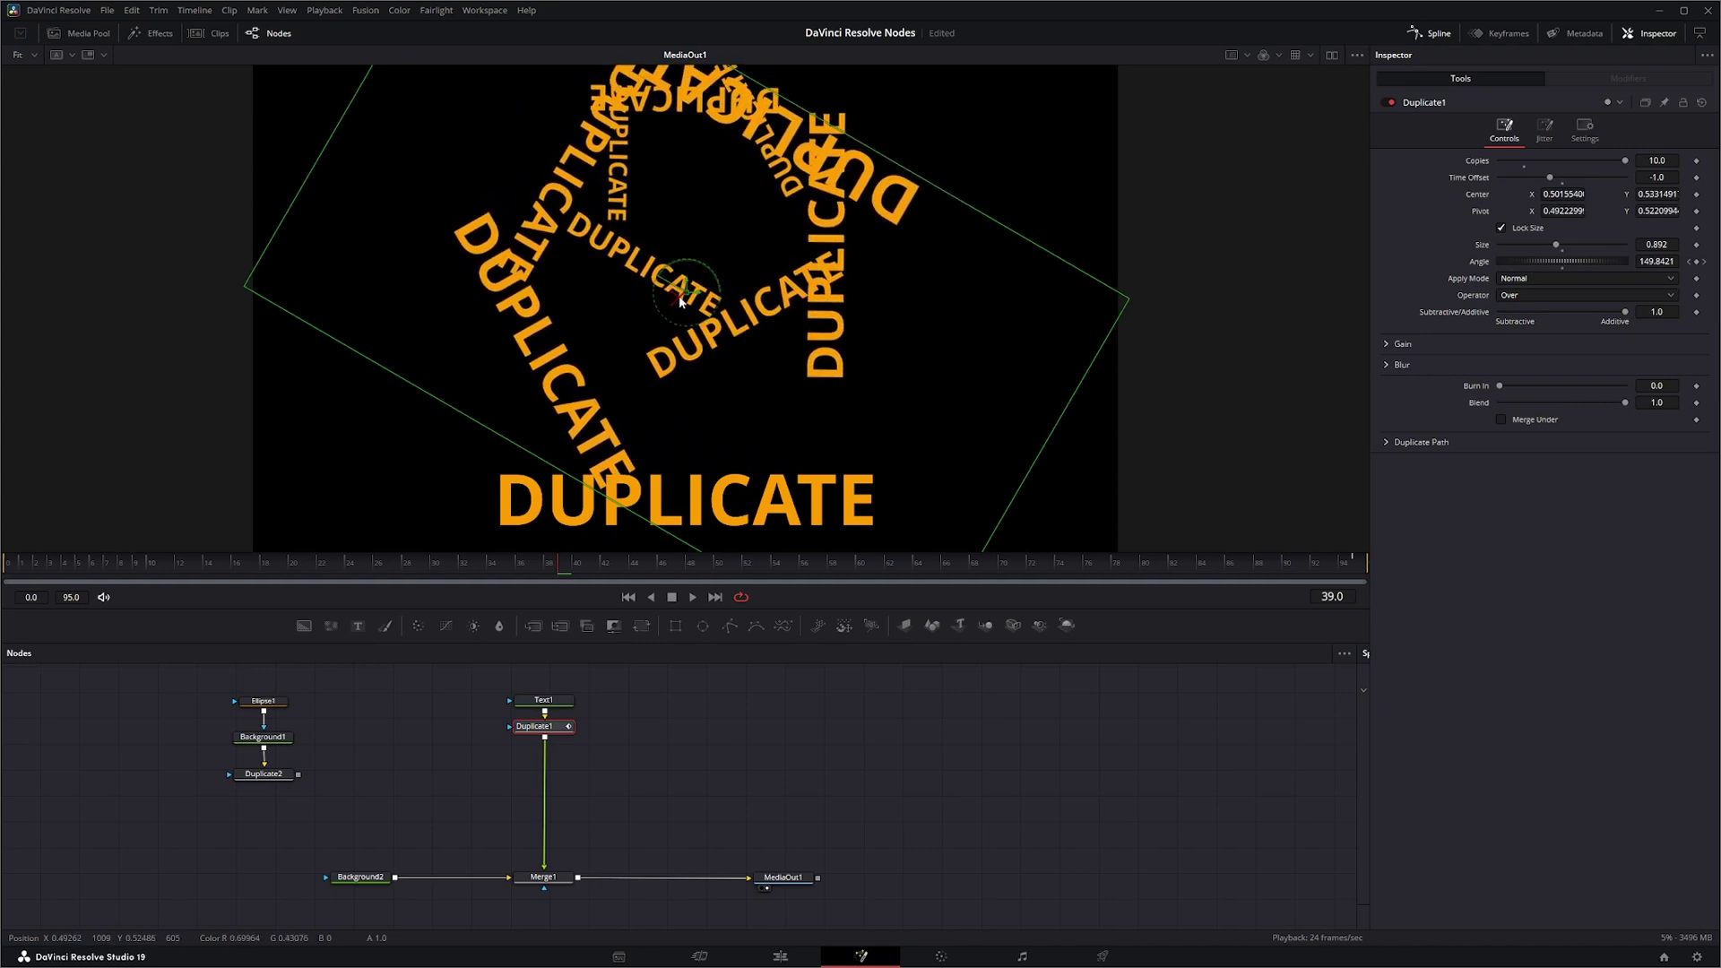
left_click(1525, 280)
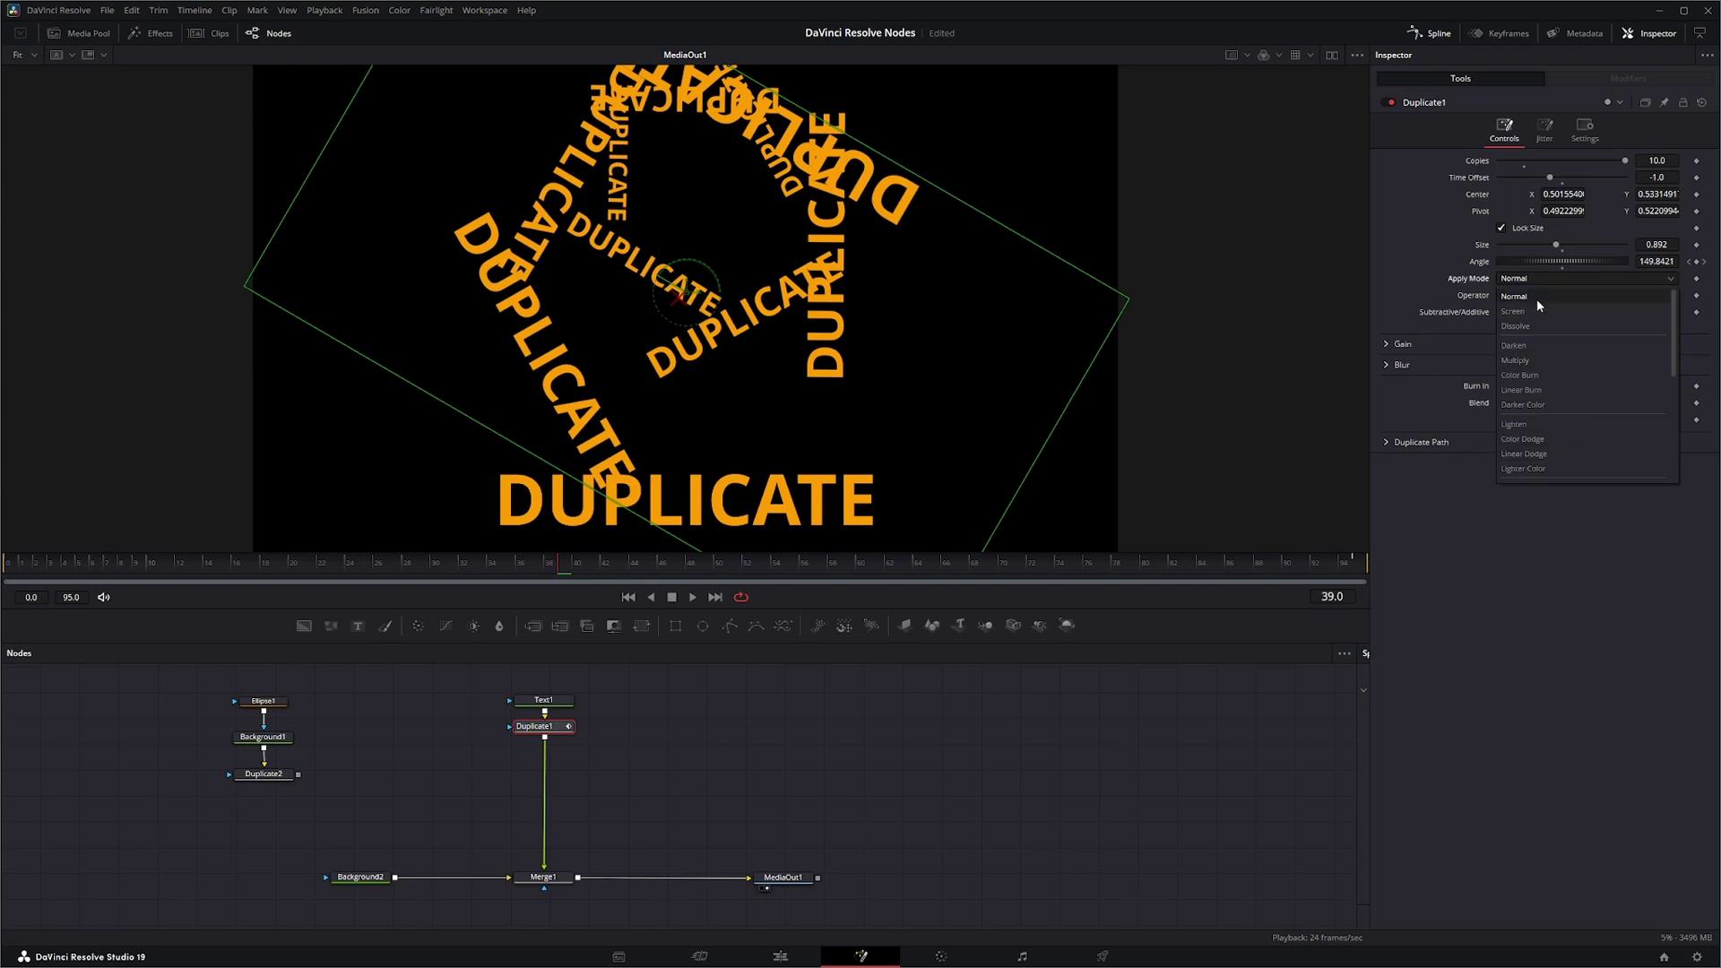
left_click(1471, 301)
left_click(1544, 295)
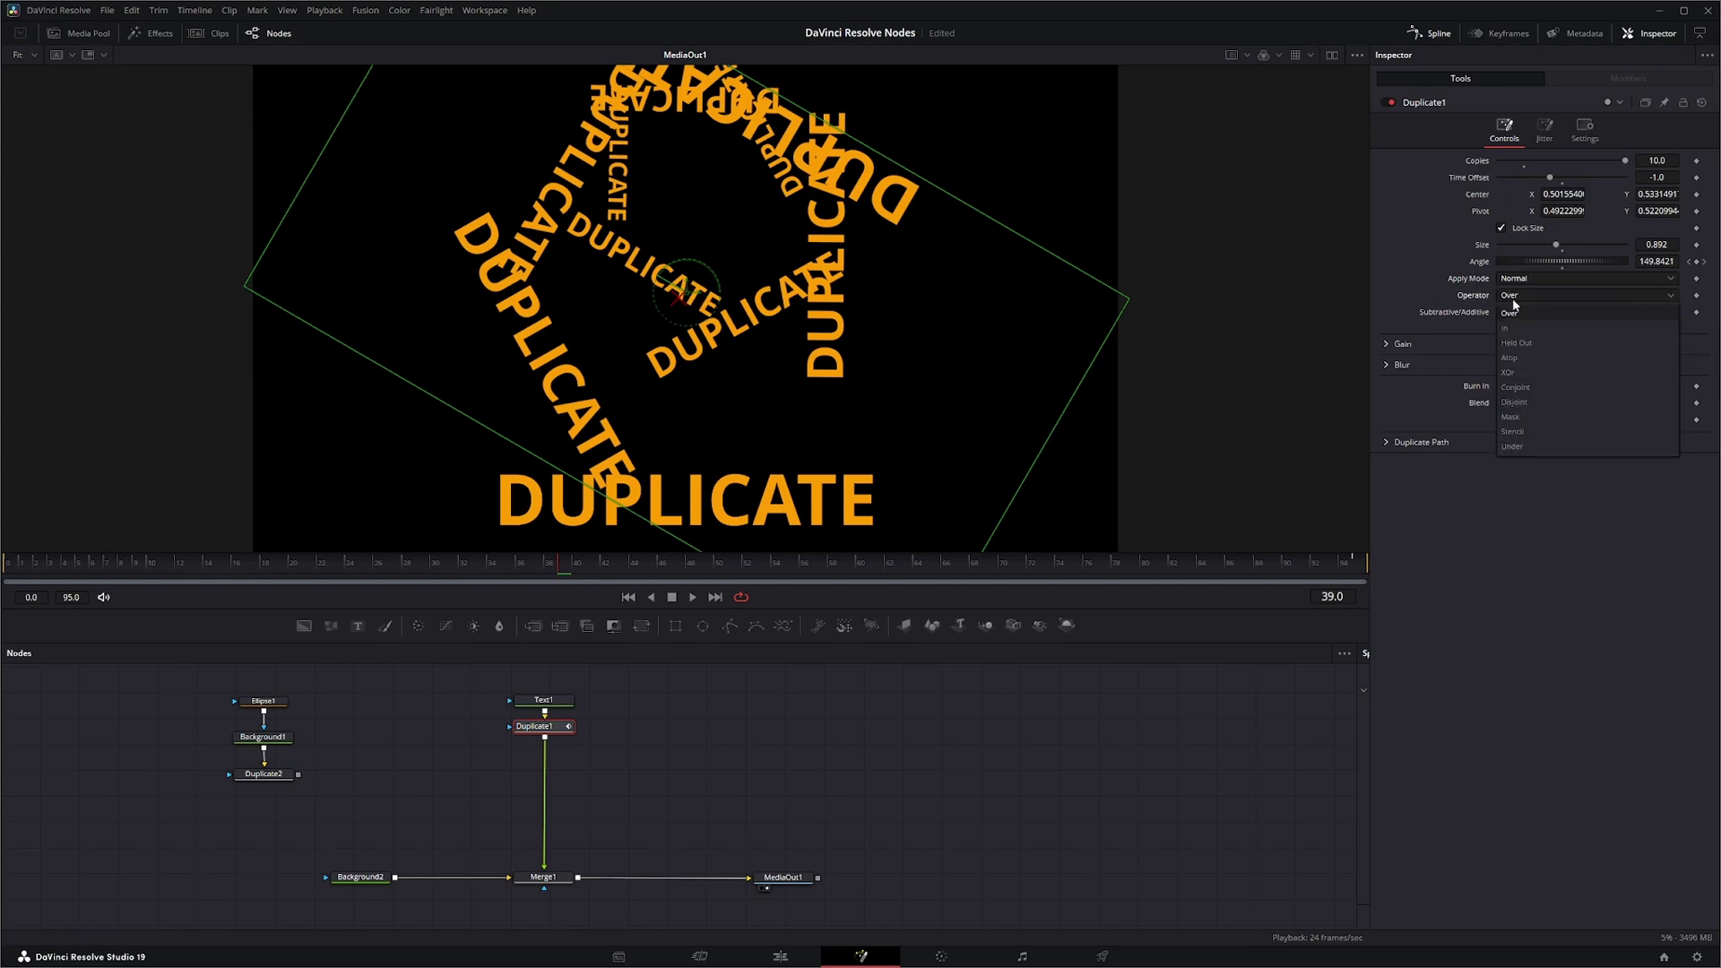
left_click(1471, 300)
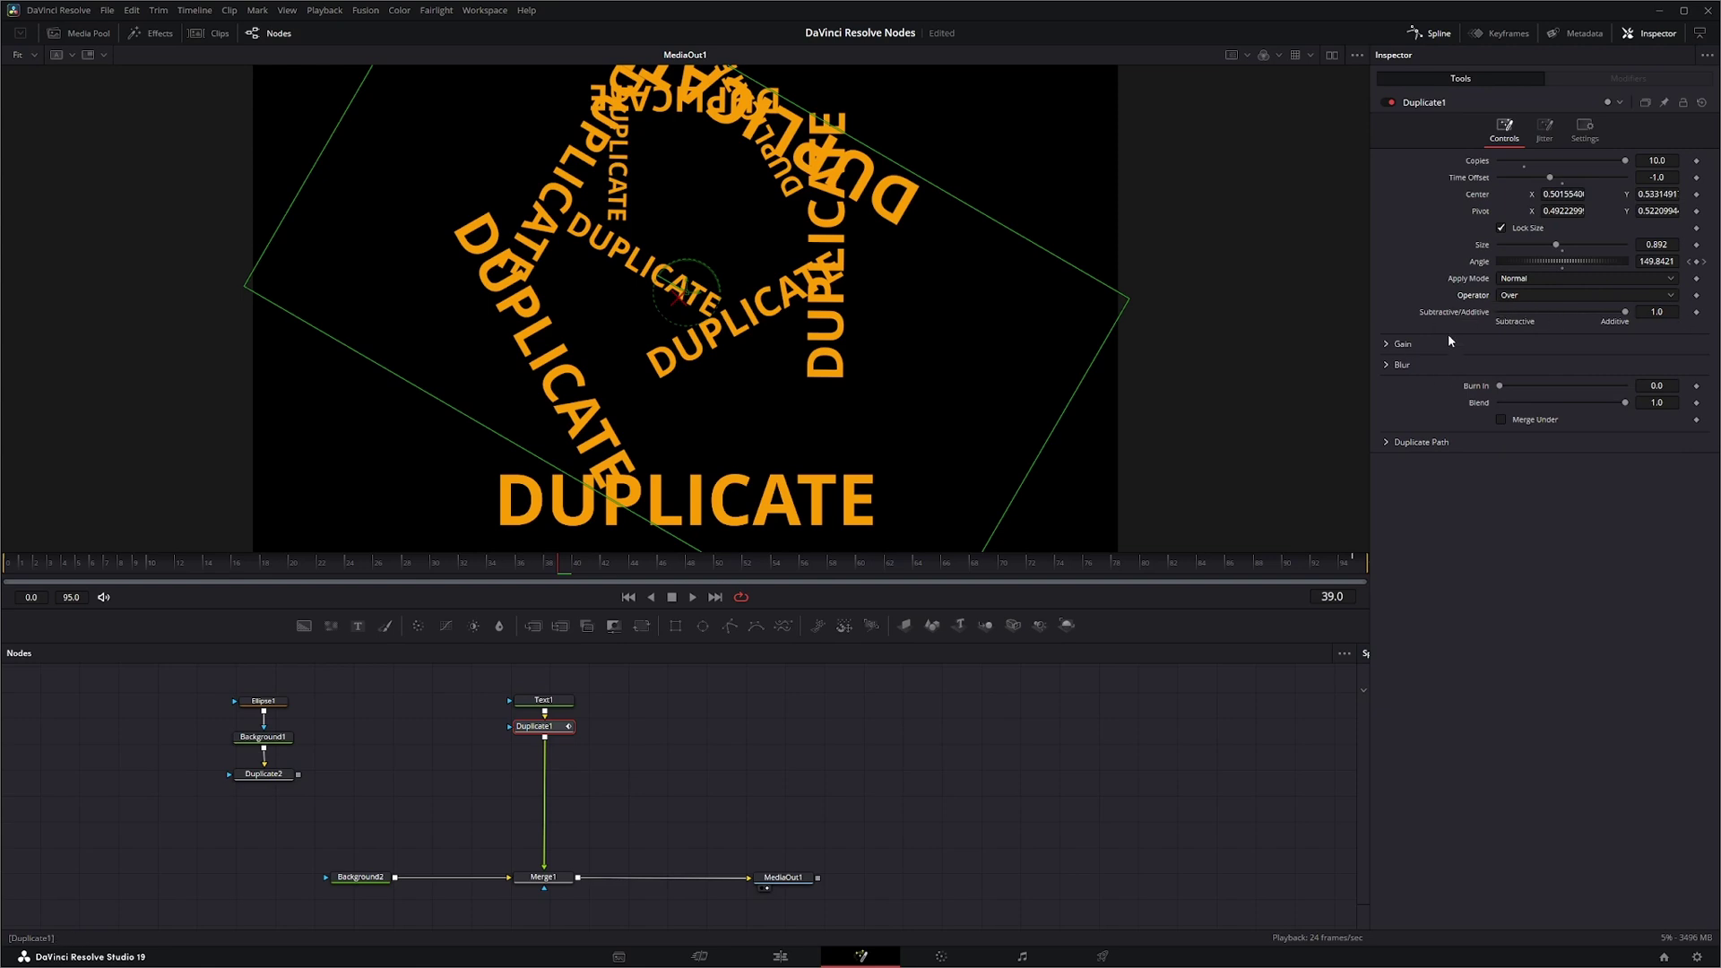
left_click(1387, 344)
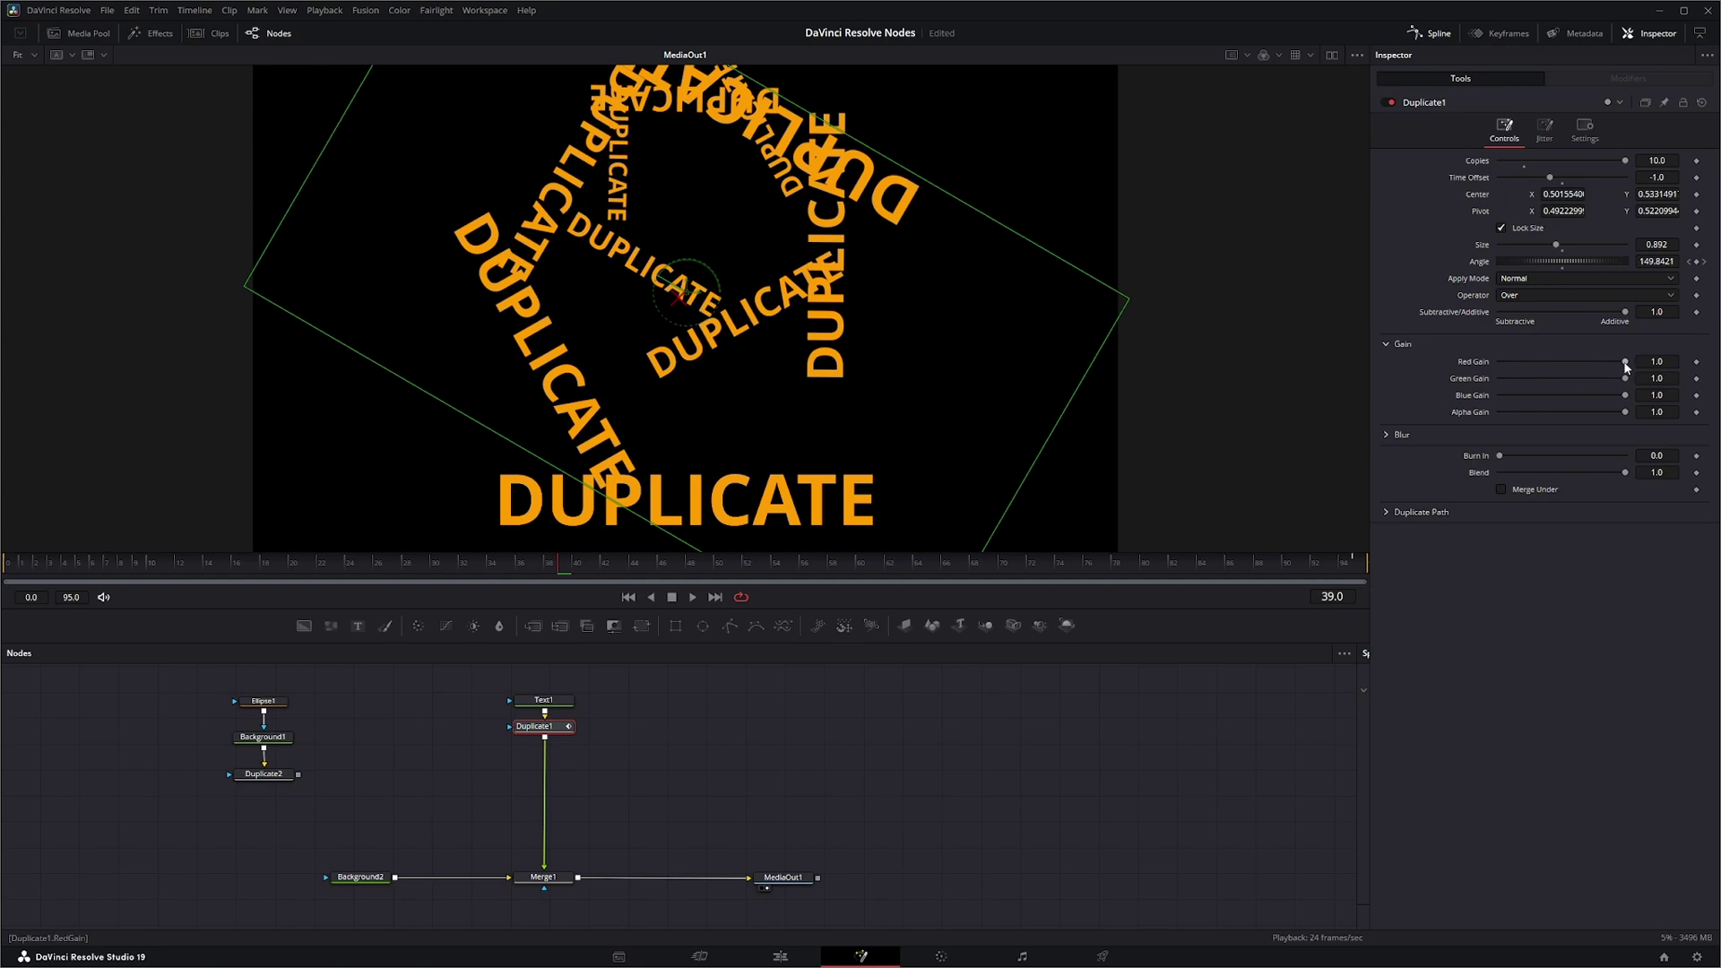
Lower Duplicate1's Green Gain to 0.818 so the copies shift toward red
mouse_move(1626, 366)
left_mouse_down()
mouse_move(1606, 362)
mouse_move(1641, 366)
mouse_move(1604, 380)
left_mouse_up()
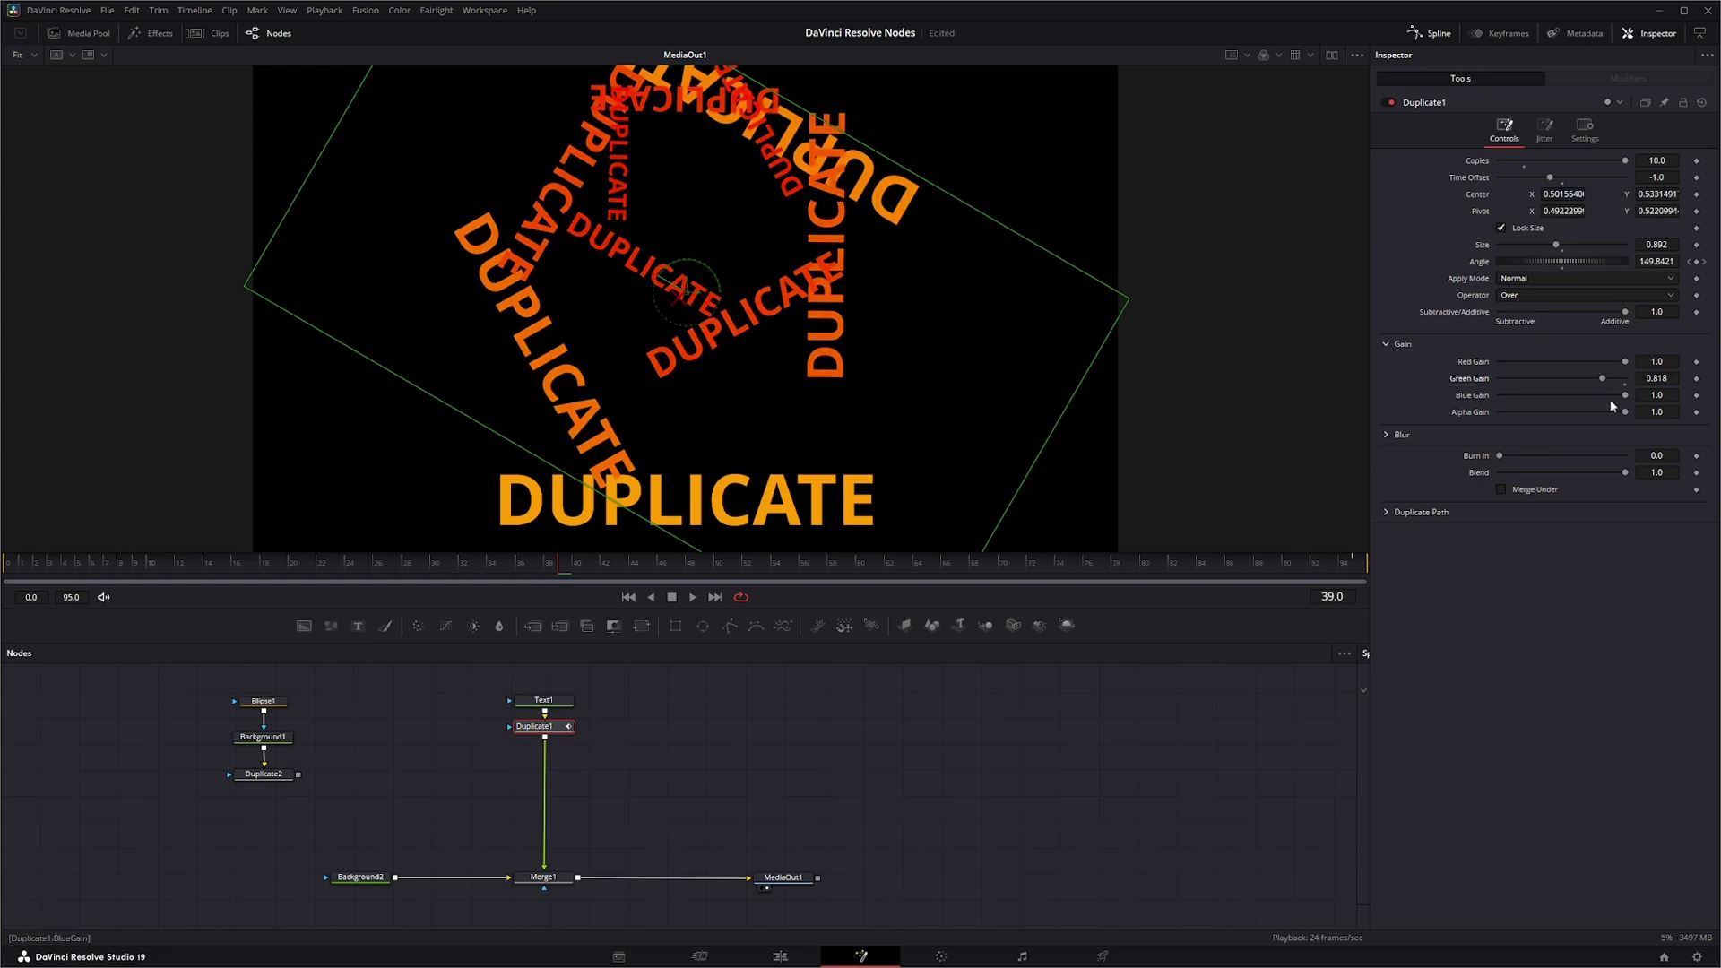
Collapse Gain, expand Blur, and test the Blur slider, leaving it at 0
left_click(1386, 344)
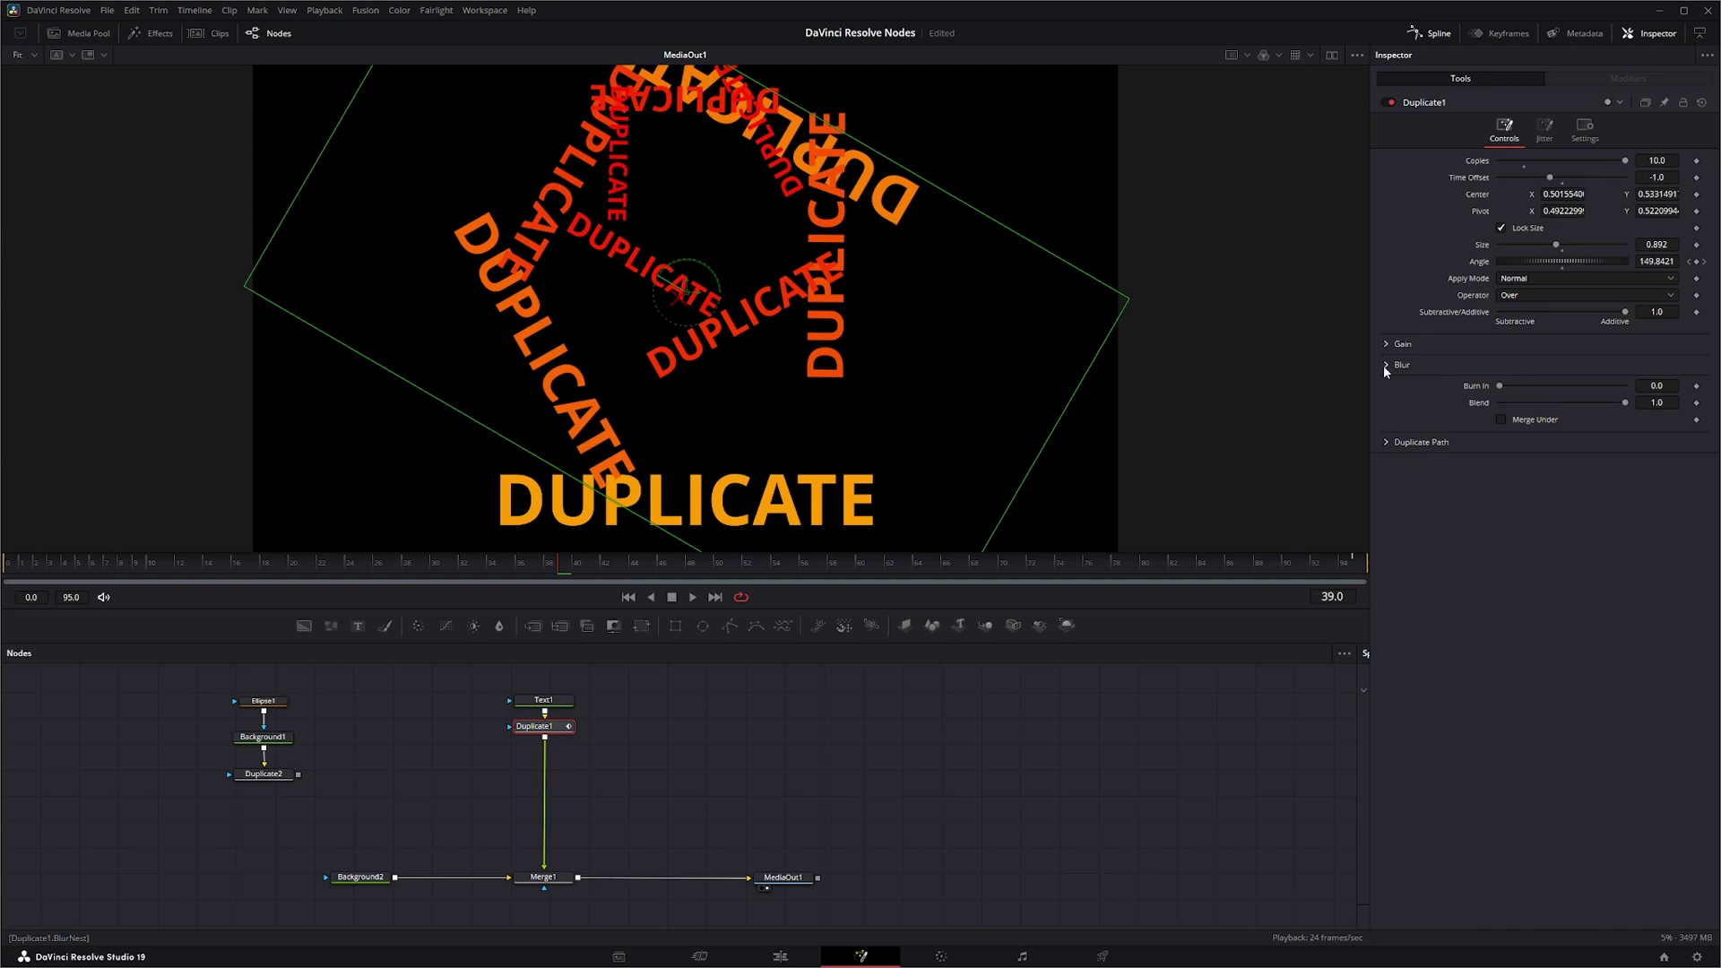
left_click(1387, 364)
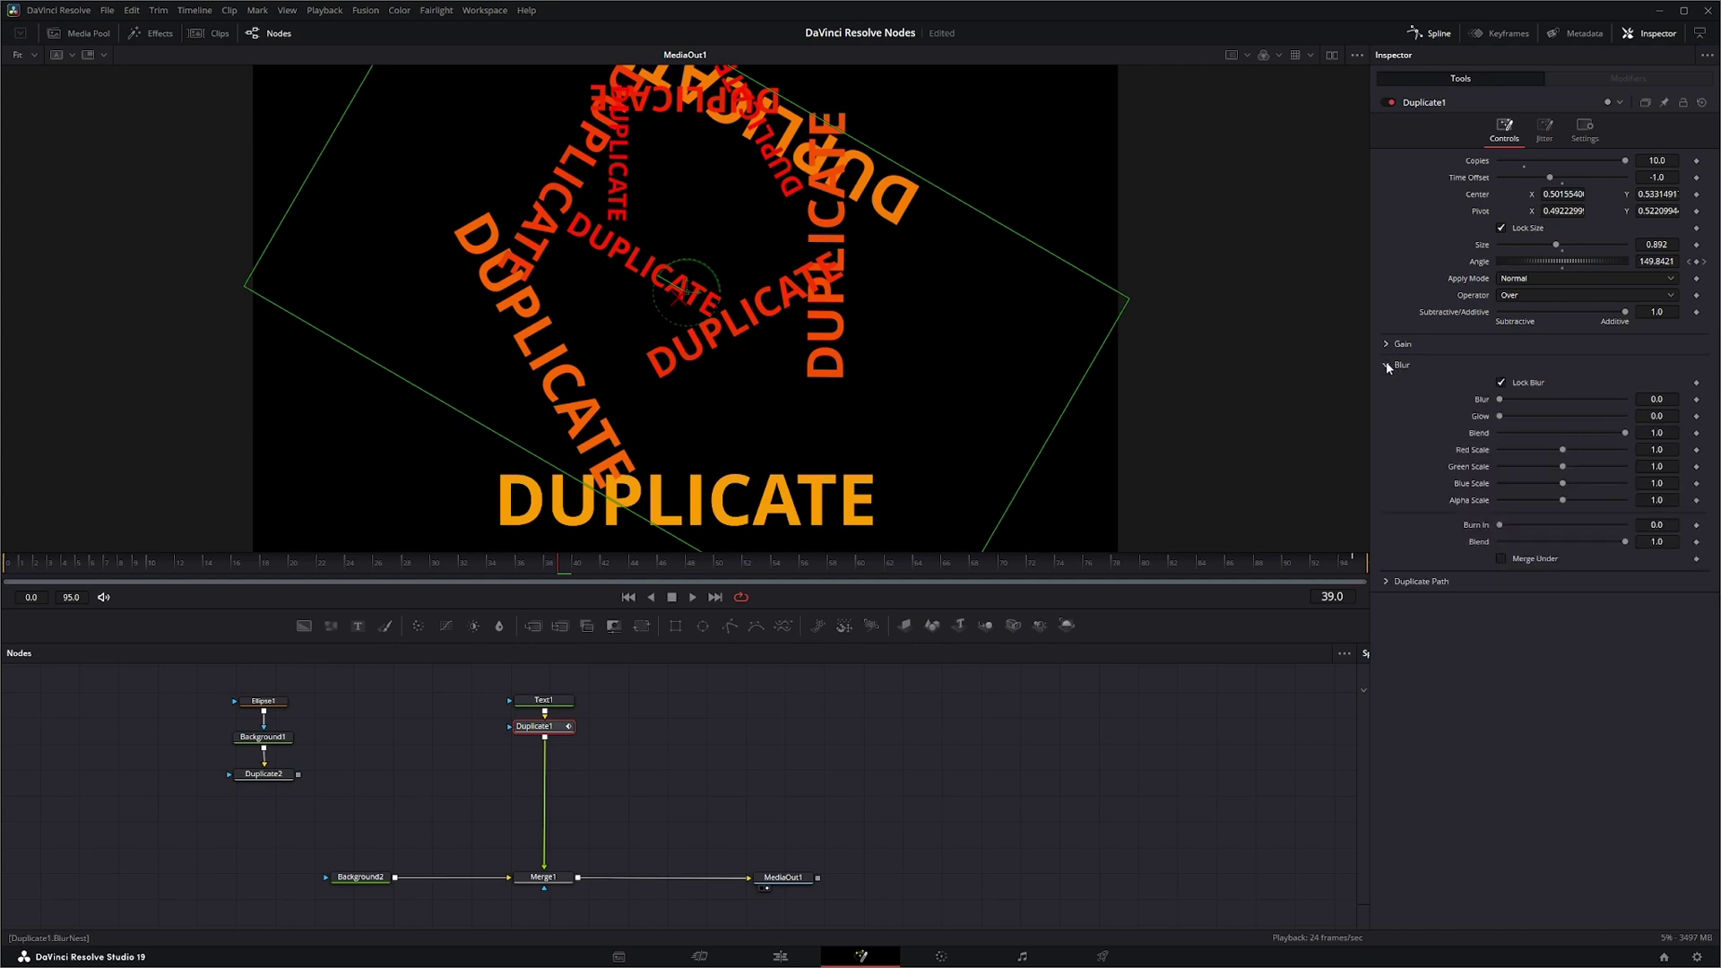
mouse_move(1501, 400)
left_mouse_down()
mouse_move(1601, 423)
mouse_move(1504, 426)
mouse_move(1495, 400)
left_mouse_up()
At frame 41, test Burn In back to 0, set Blend to 0.947, and expand Duplicate Path
left_click(1386, 366)
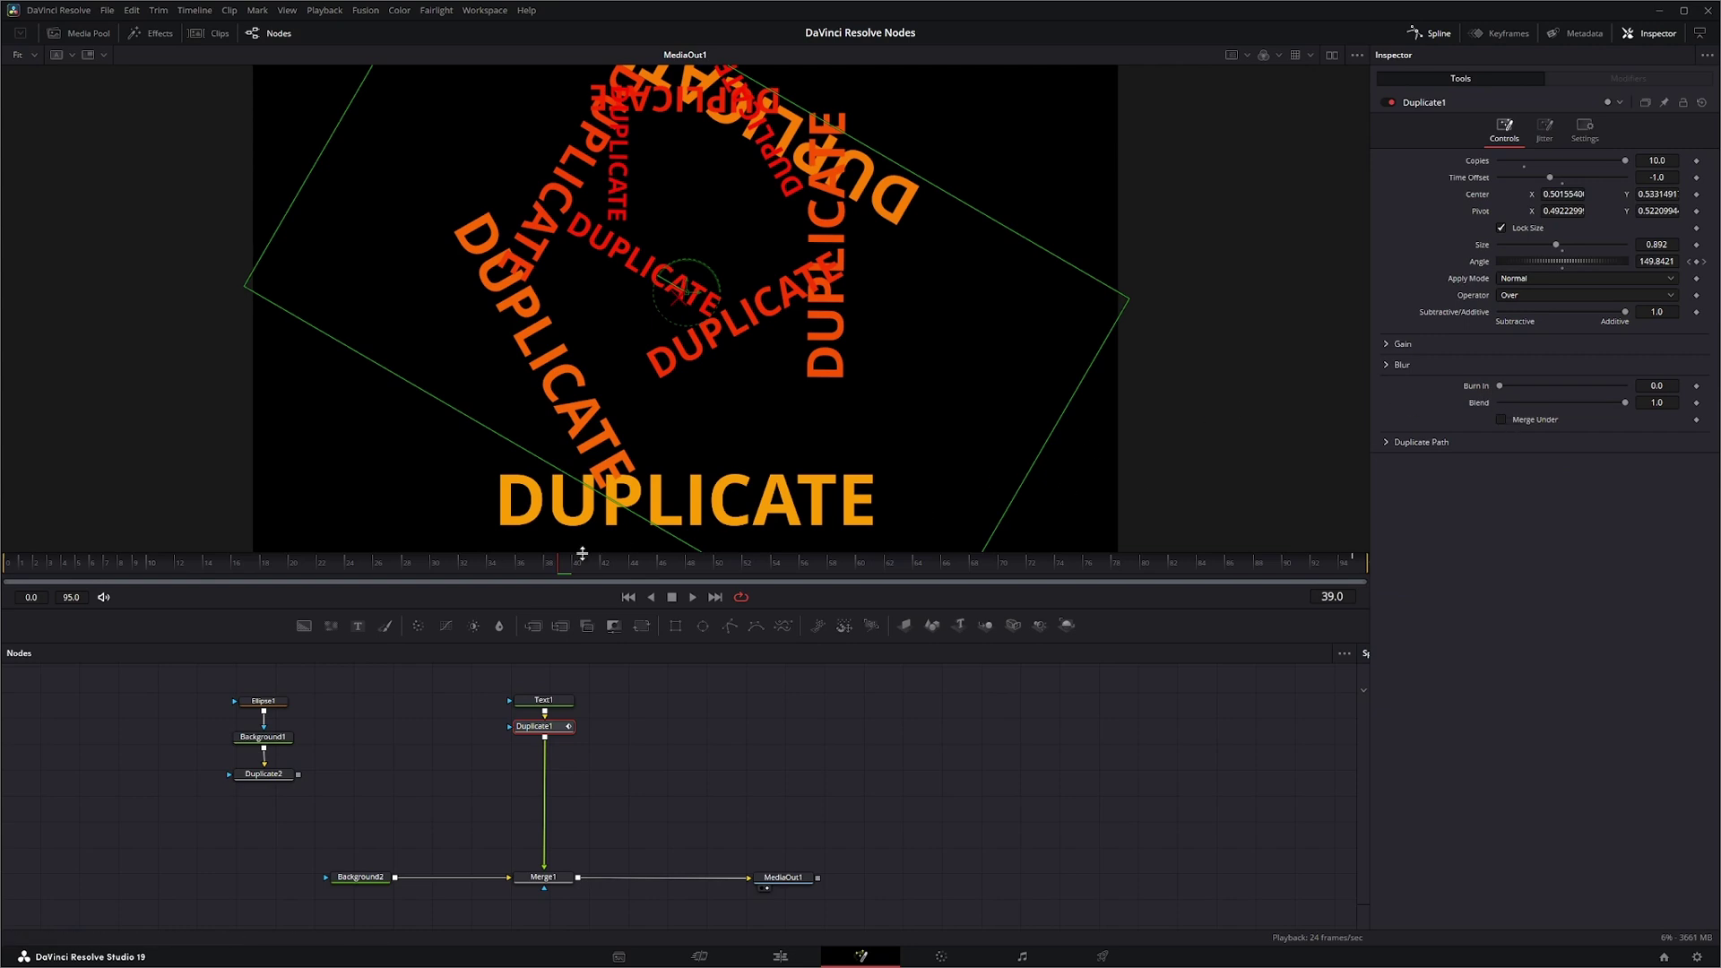
left_click_drag(555, 570, 588, 572)
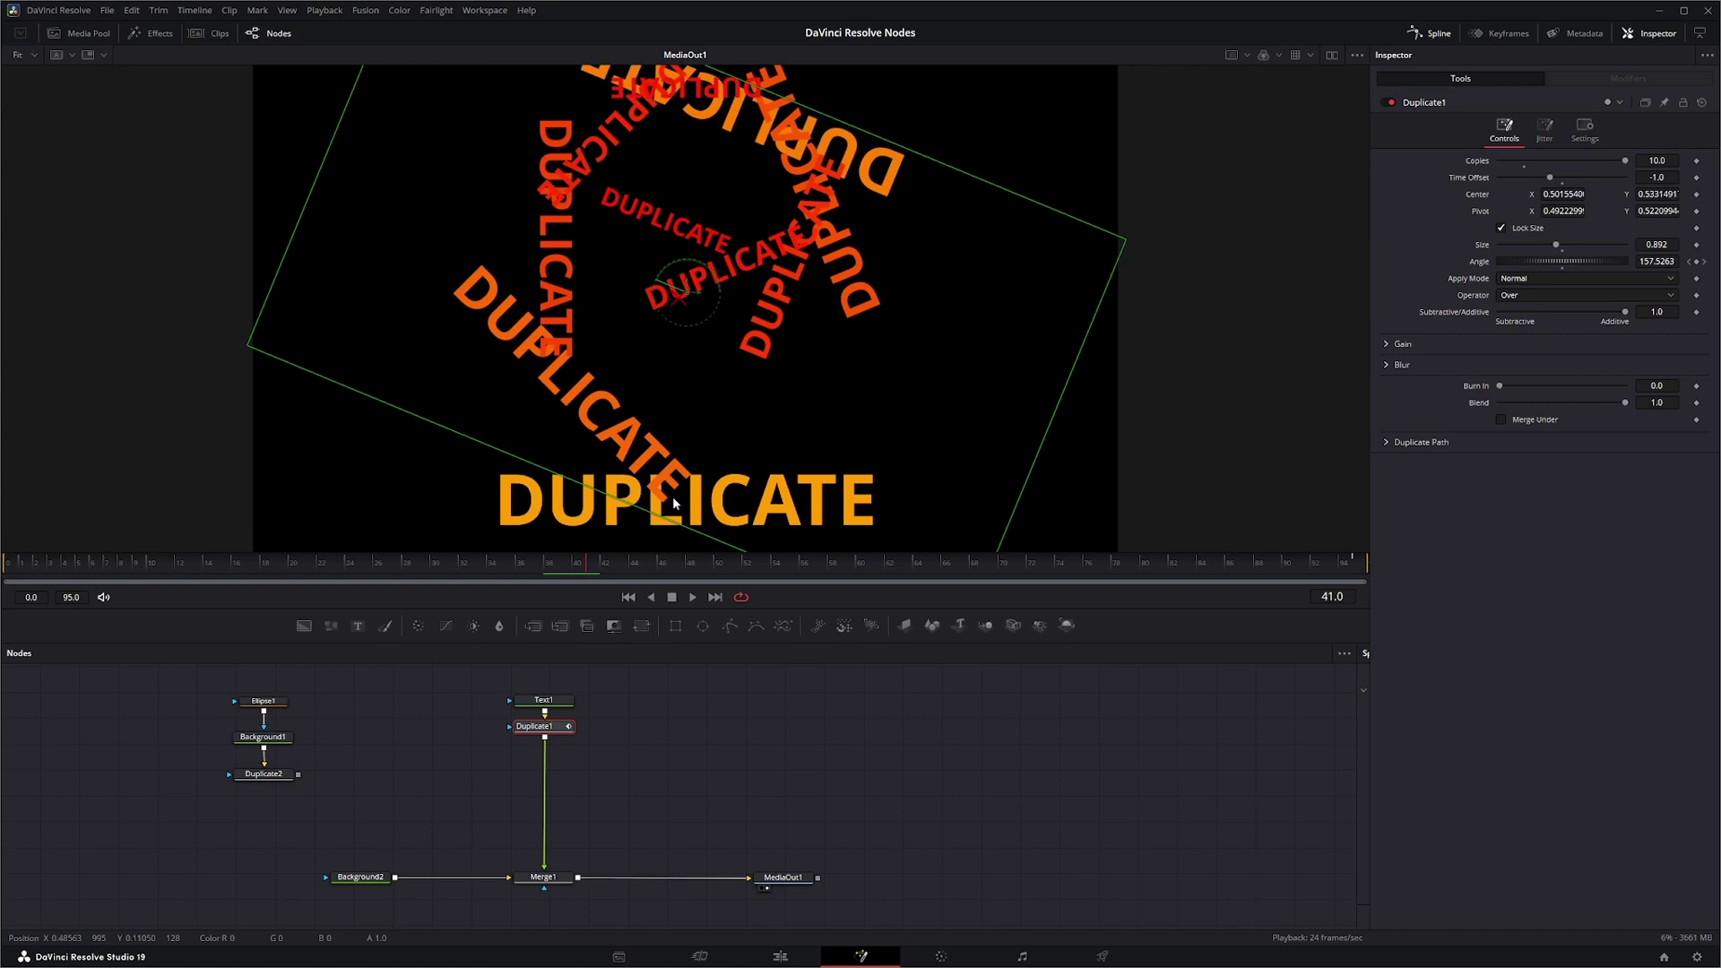
left_click_drag(1501, 385, 1693, 396)
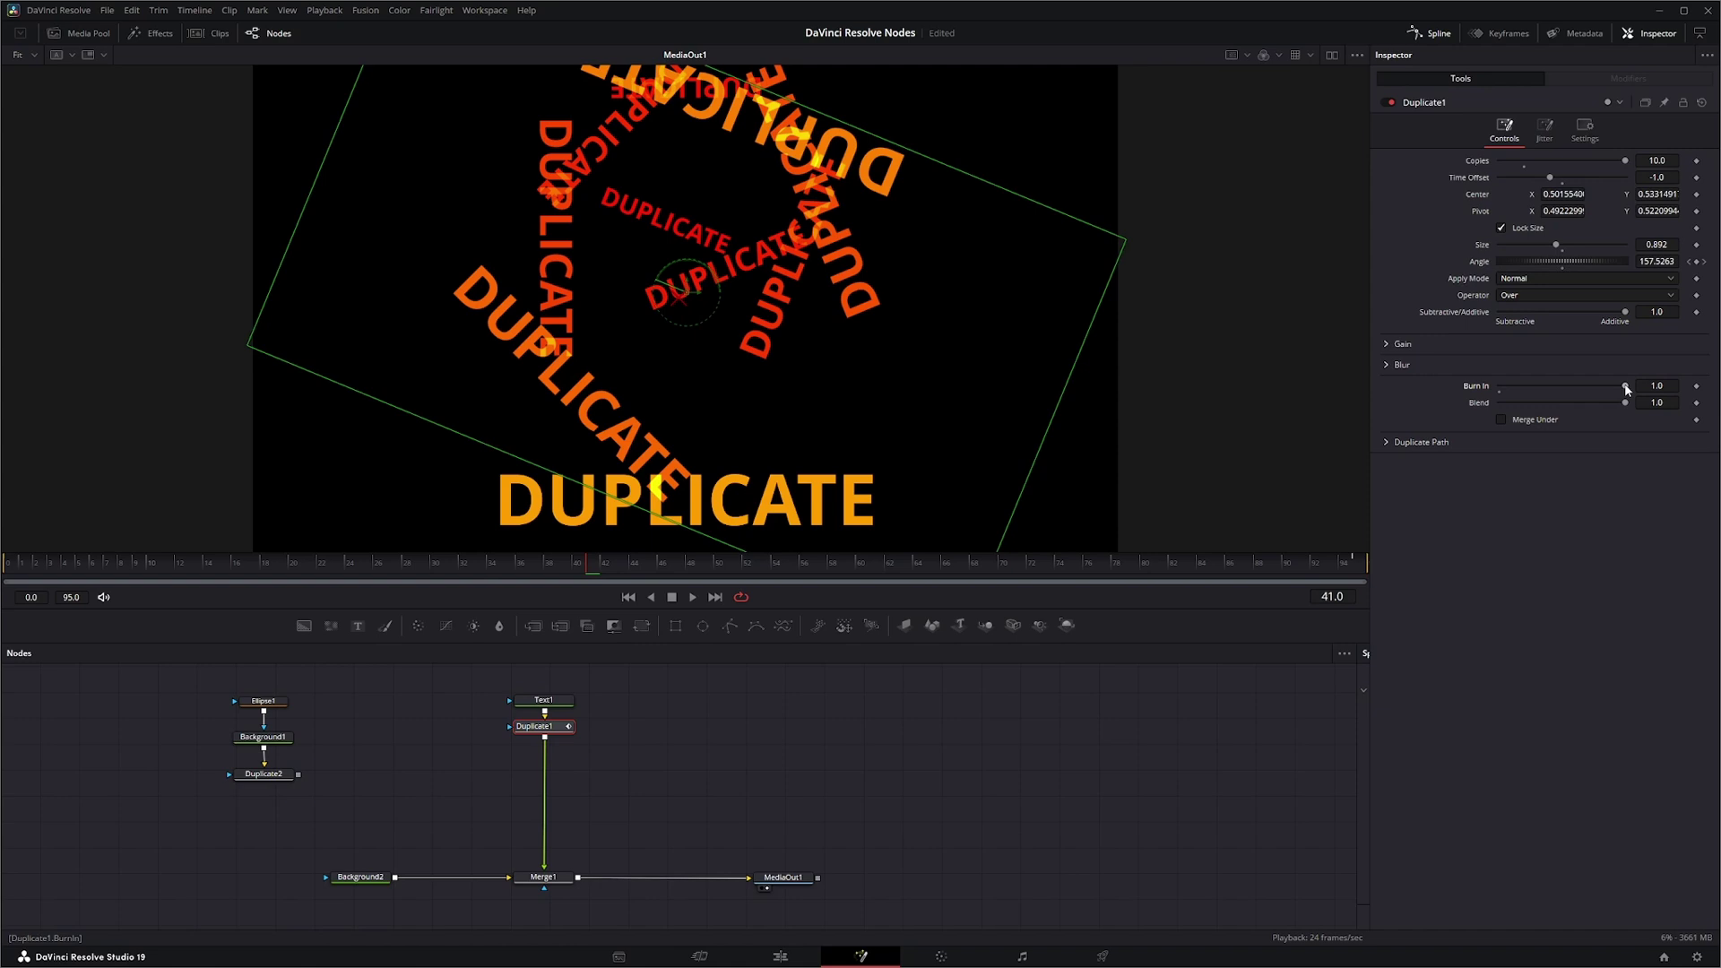
mouse_move(1626, 390)
left_mouse_down()
mouse_move(1485, 389)
mouse_move(1648, 398)
mouse_move(1493, 387)
left_mouse_up()
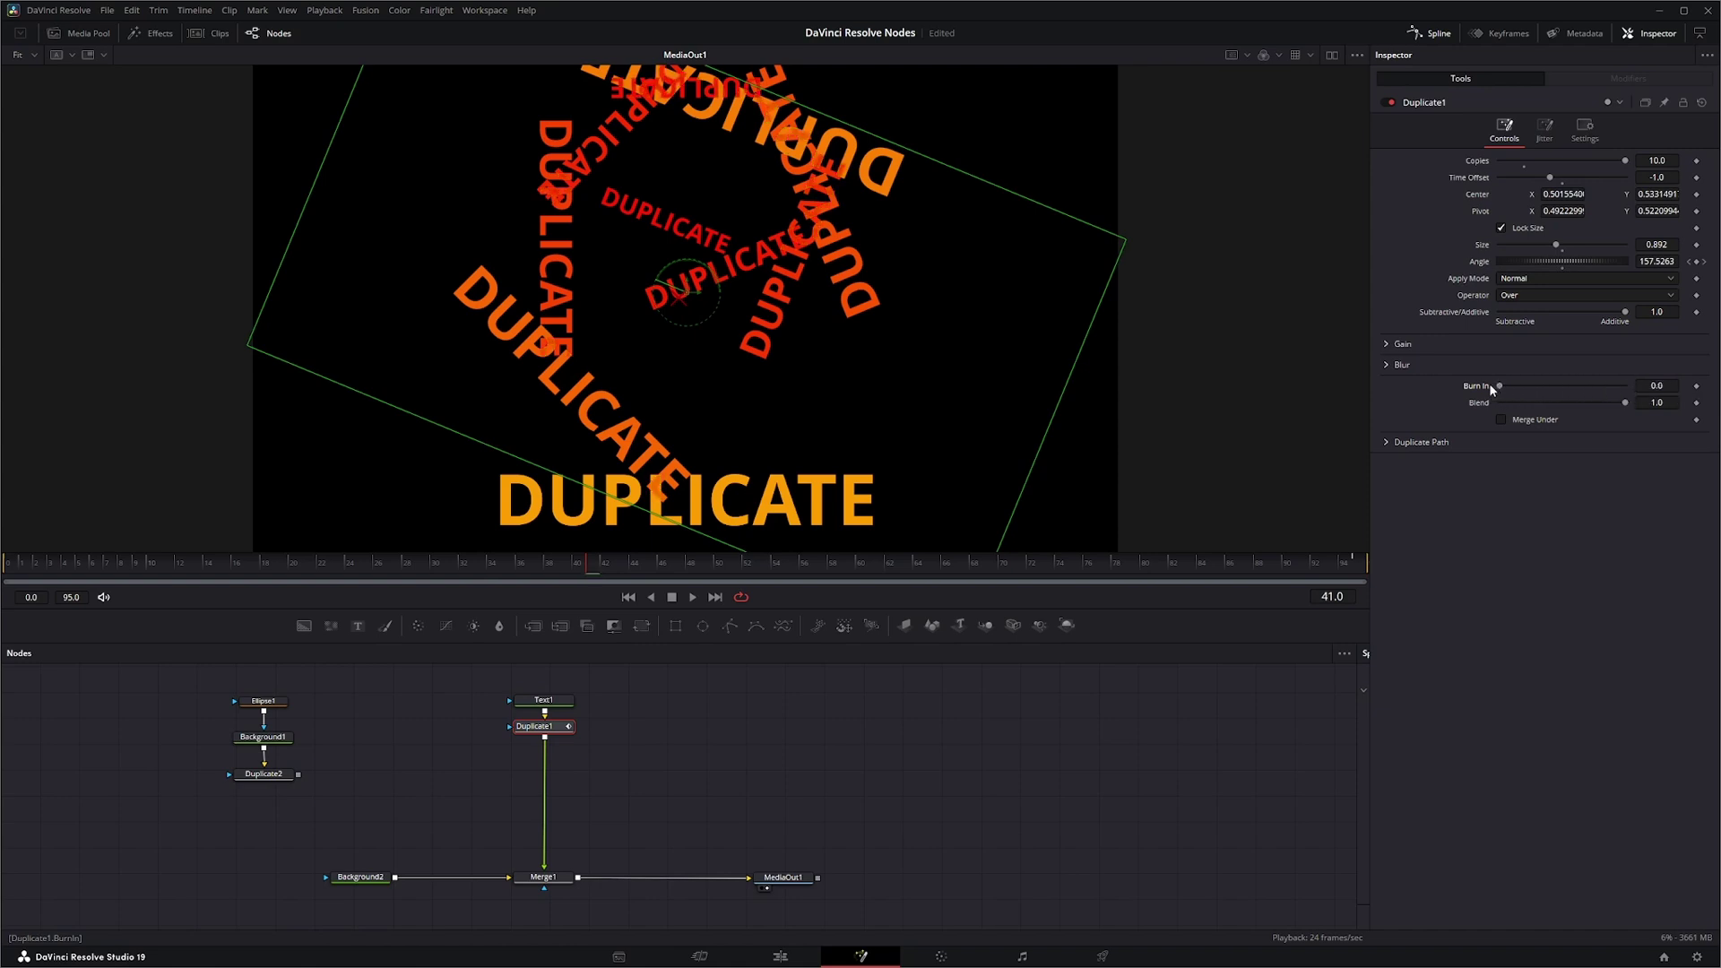
mouse_move(1617, 401)
left_mouse_down()
mouse_move(1556, 400)
mouse_move(1637, 409)
left_mouse_up()
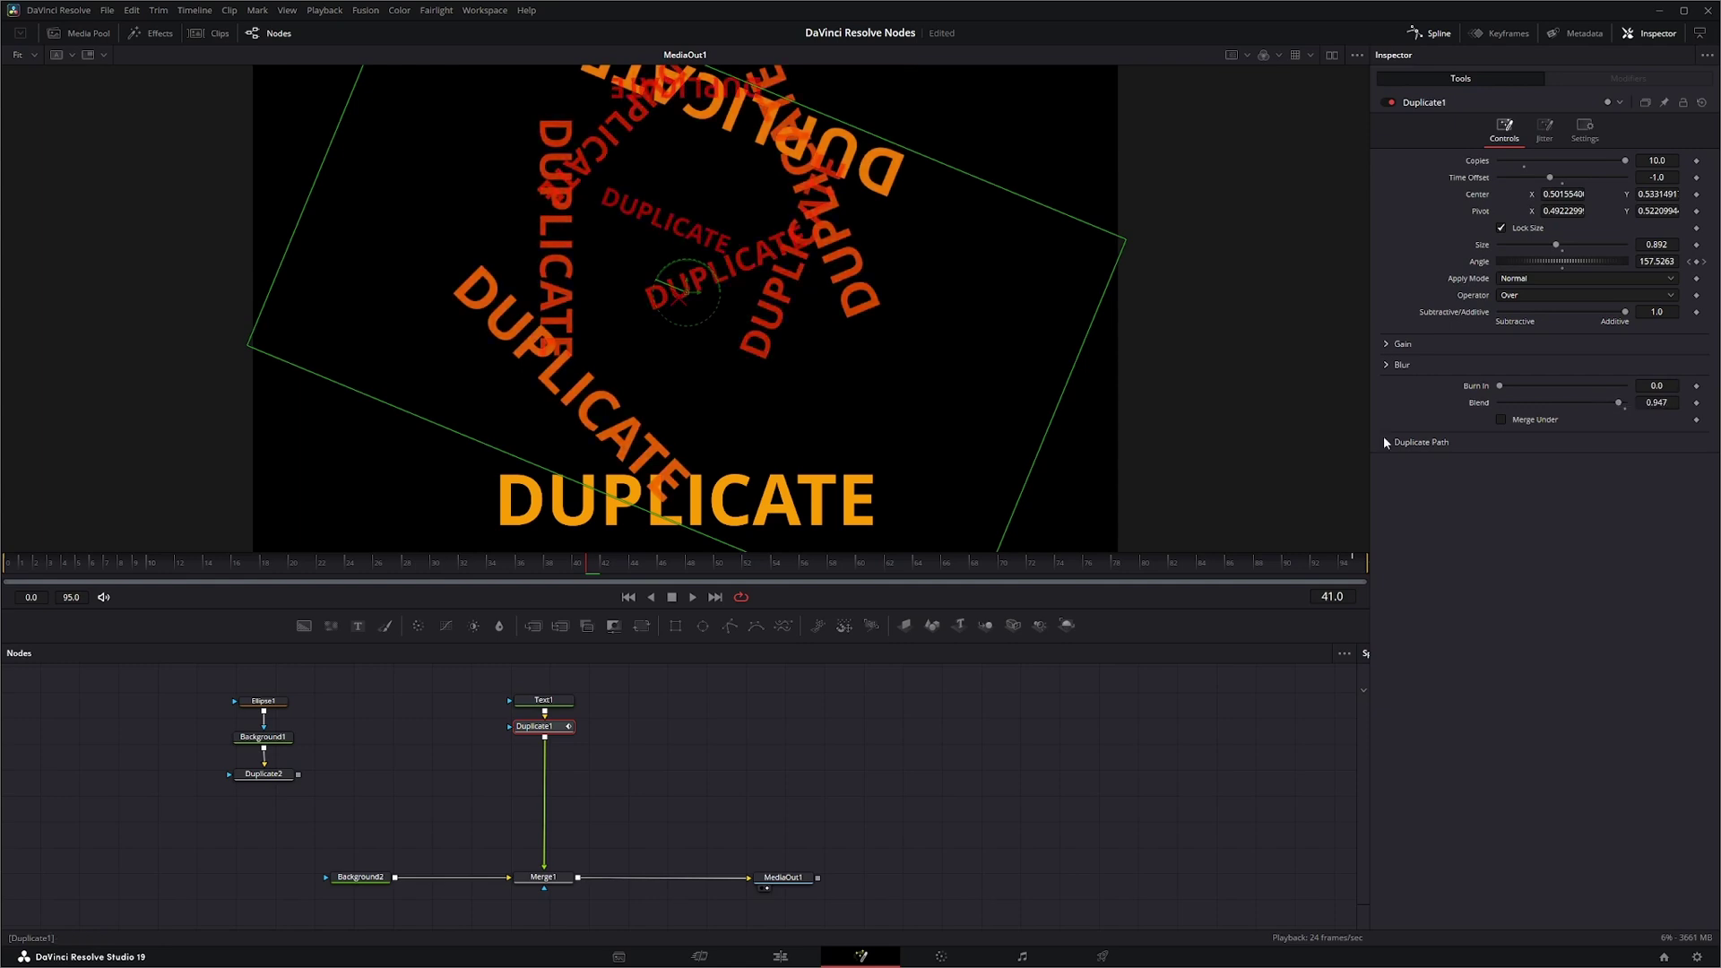
left_click(1386, 442)
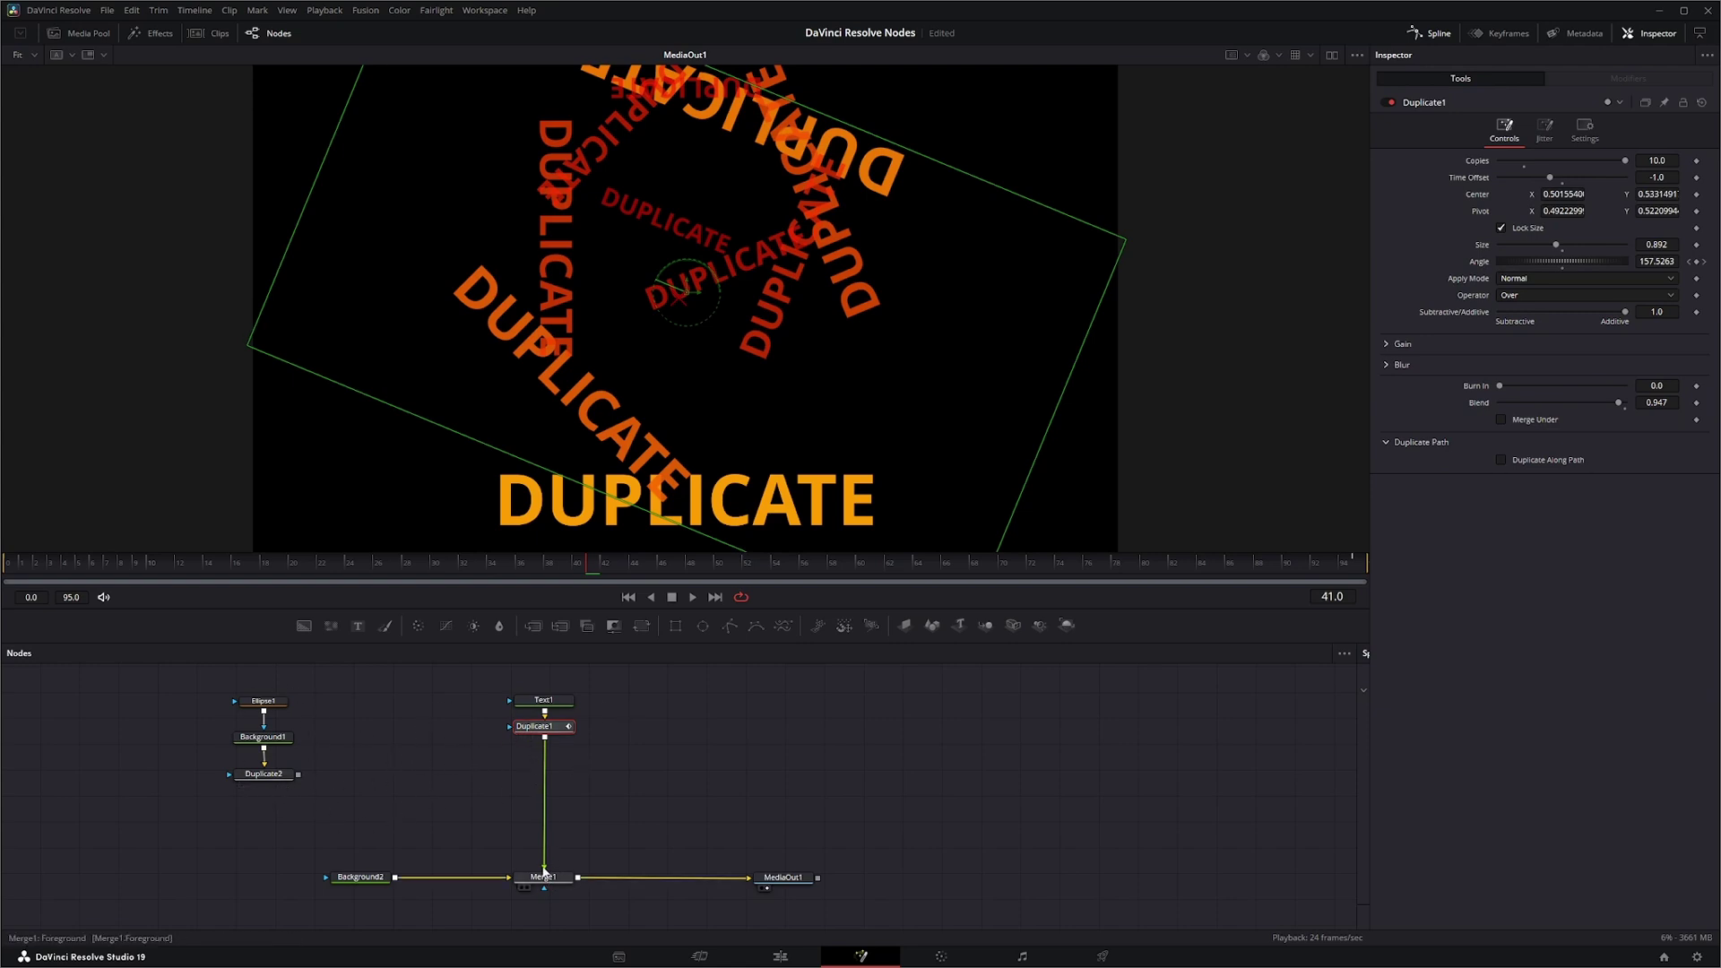
Replace Duplicate1 with Duplicate2 as Merge1's foreground and expand Duplicate2's Duplicate Path options
left_click_drag(552, 867, 390, 810)
left_click_drag(298, 775, 536, 877)
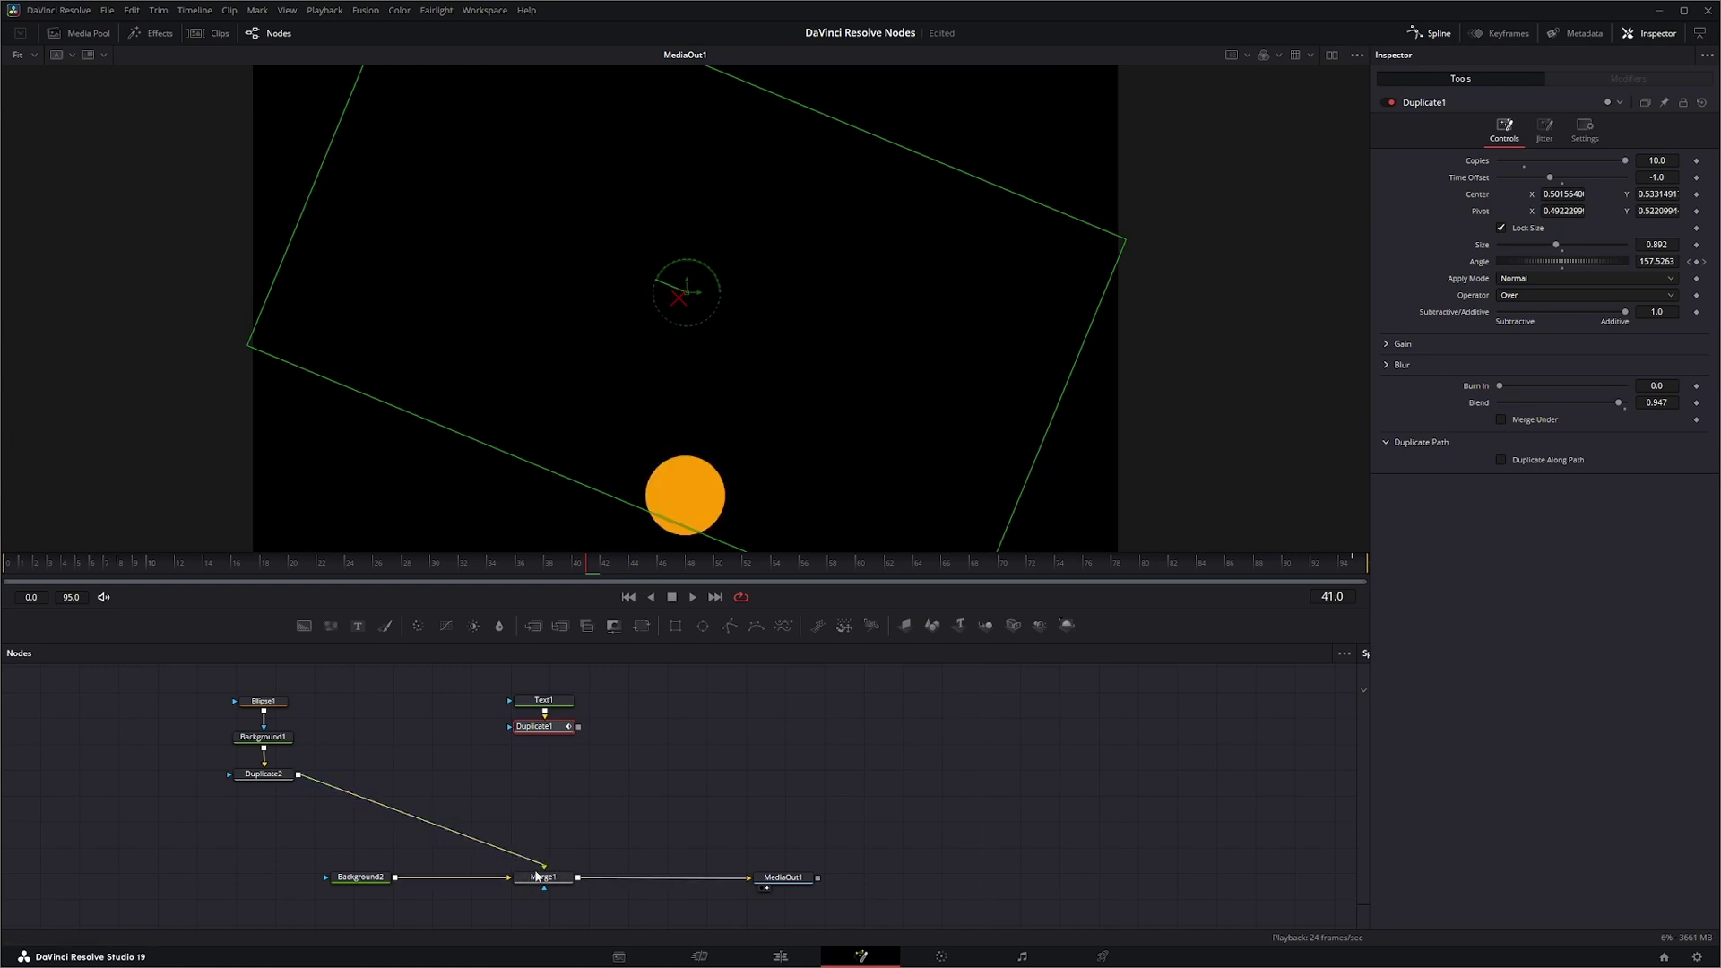
left_click(270, 776)
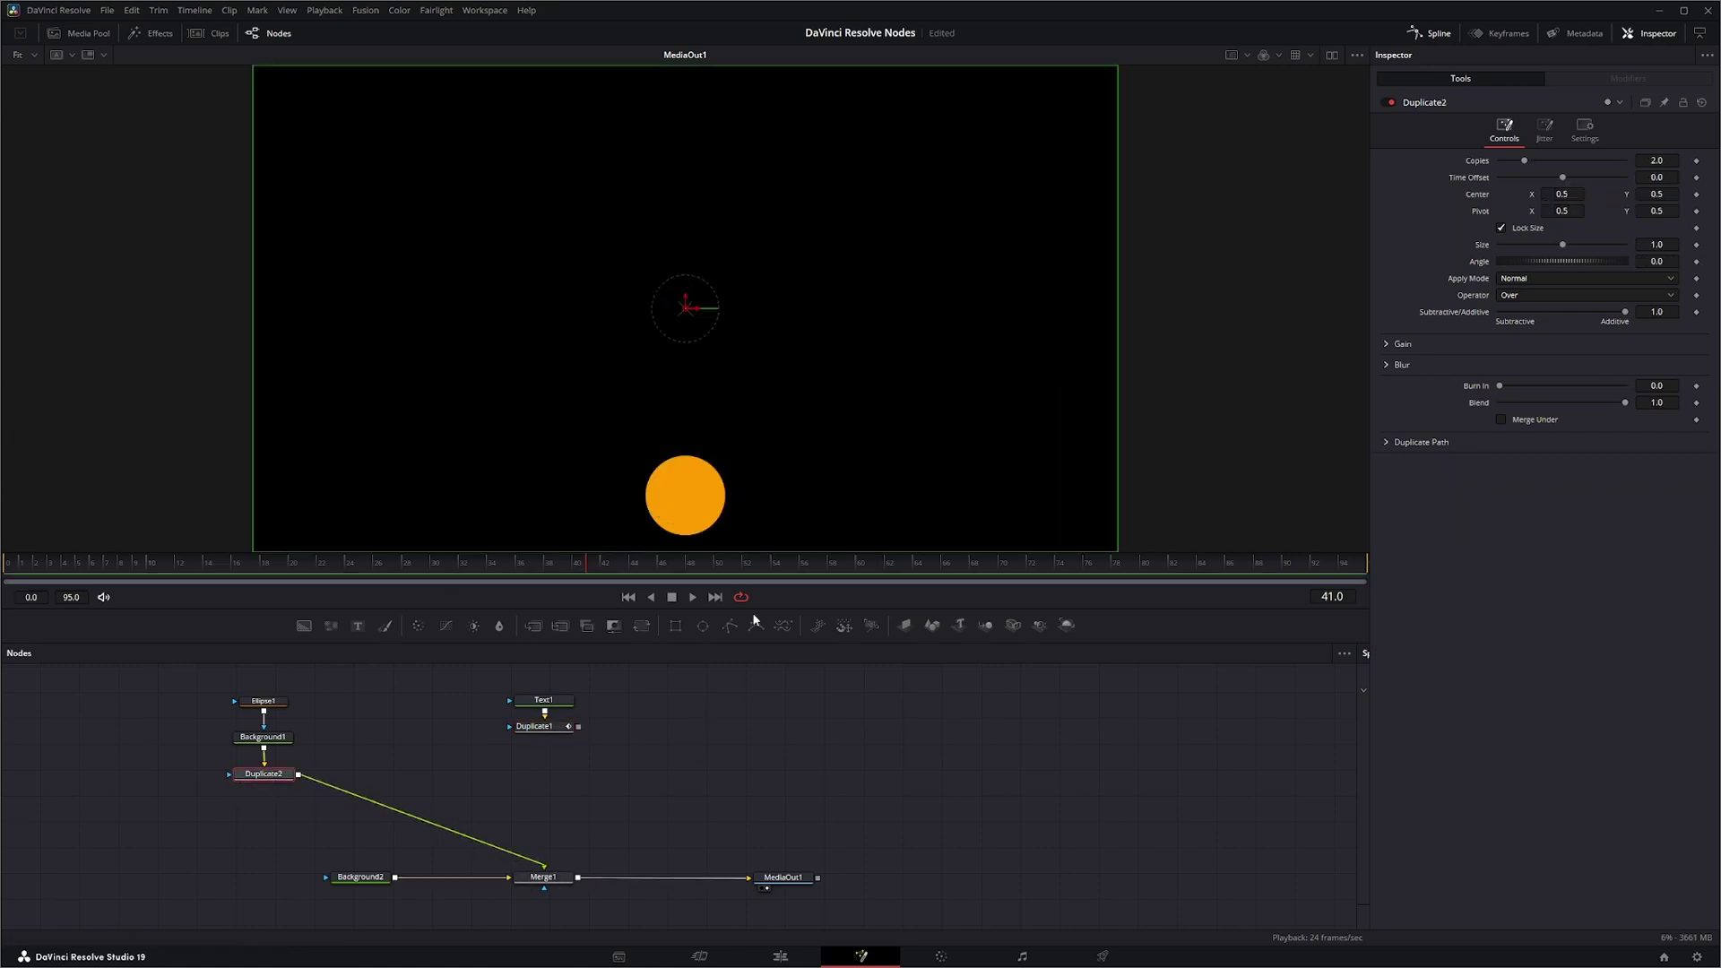
left_click(1387, 442)
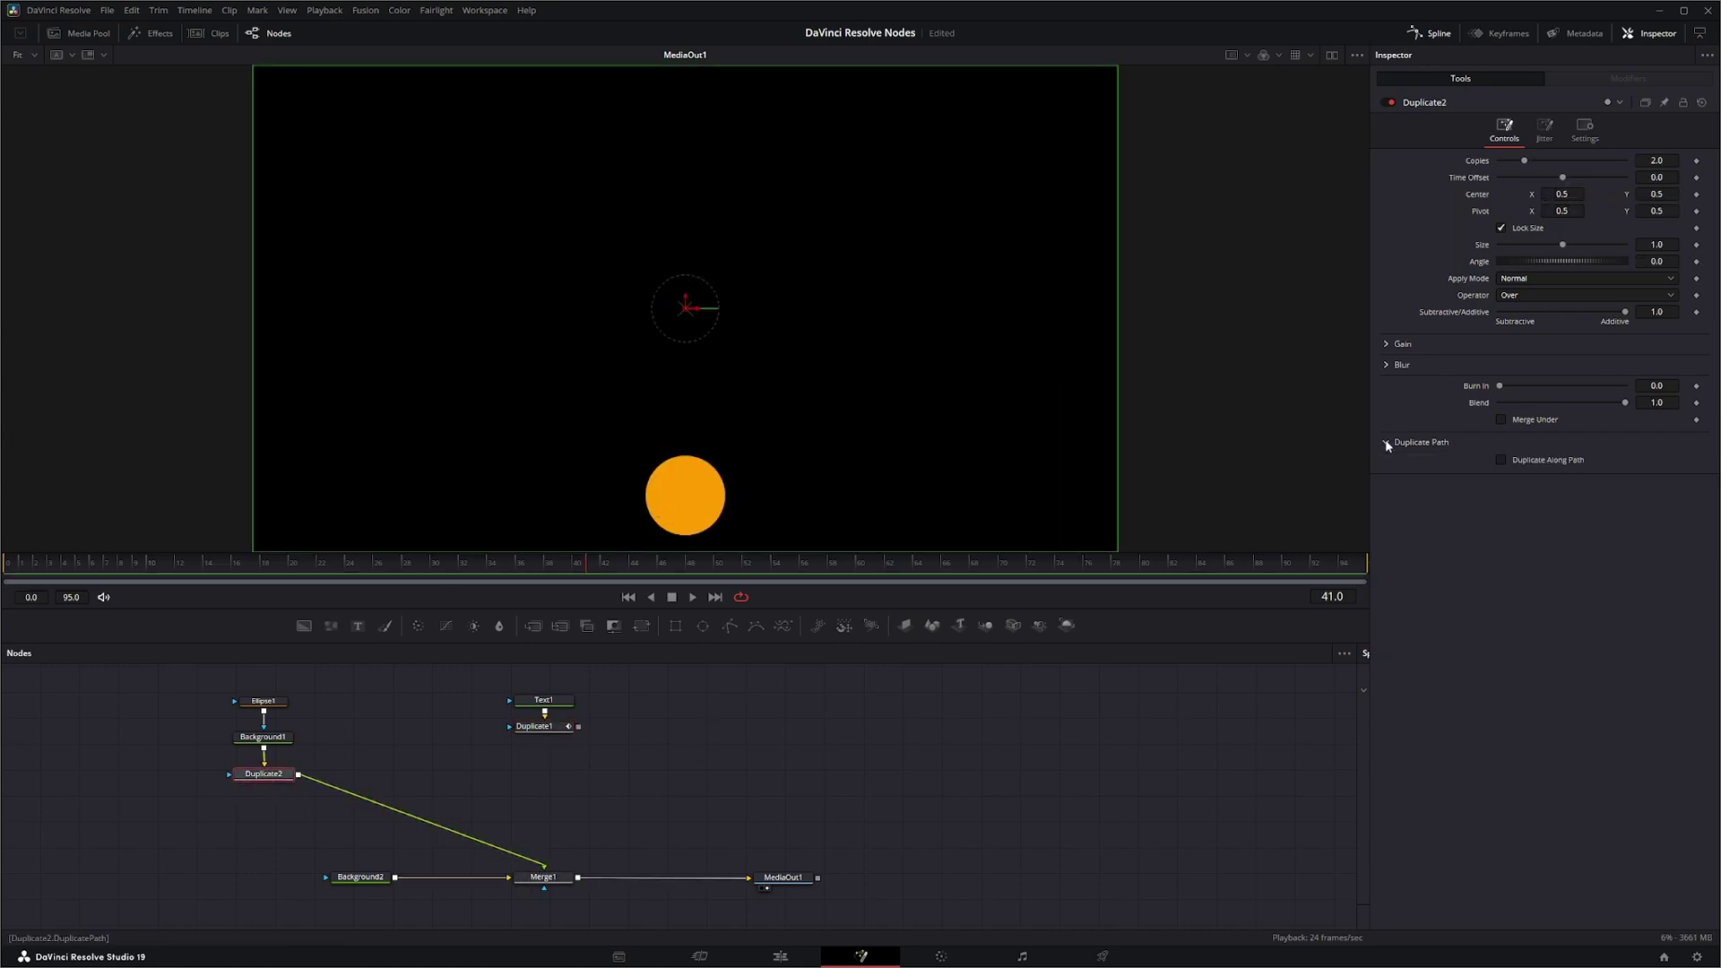
Enable Duplicate Along Path for Duplicate2, draw a closed six-point loop around the centre, and smooth all its points
left_click(1502, 460)
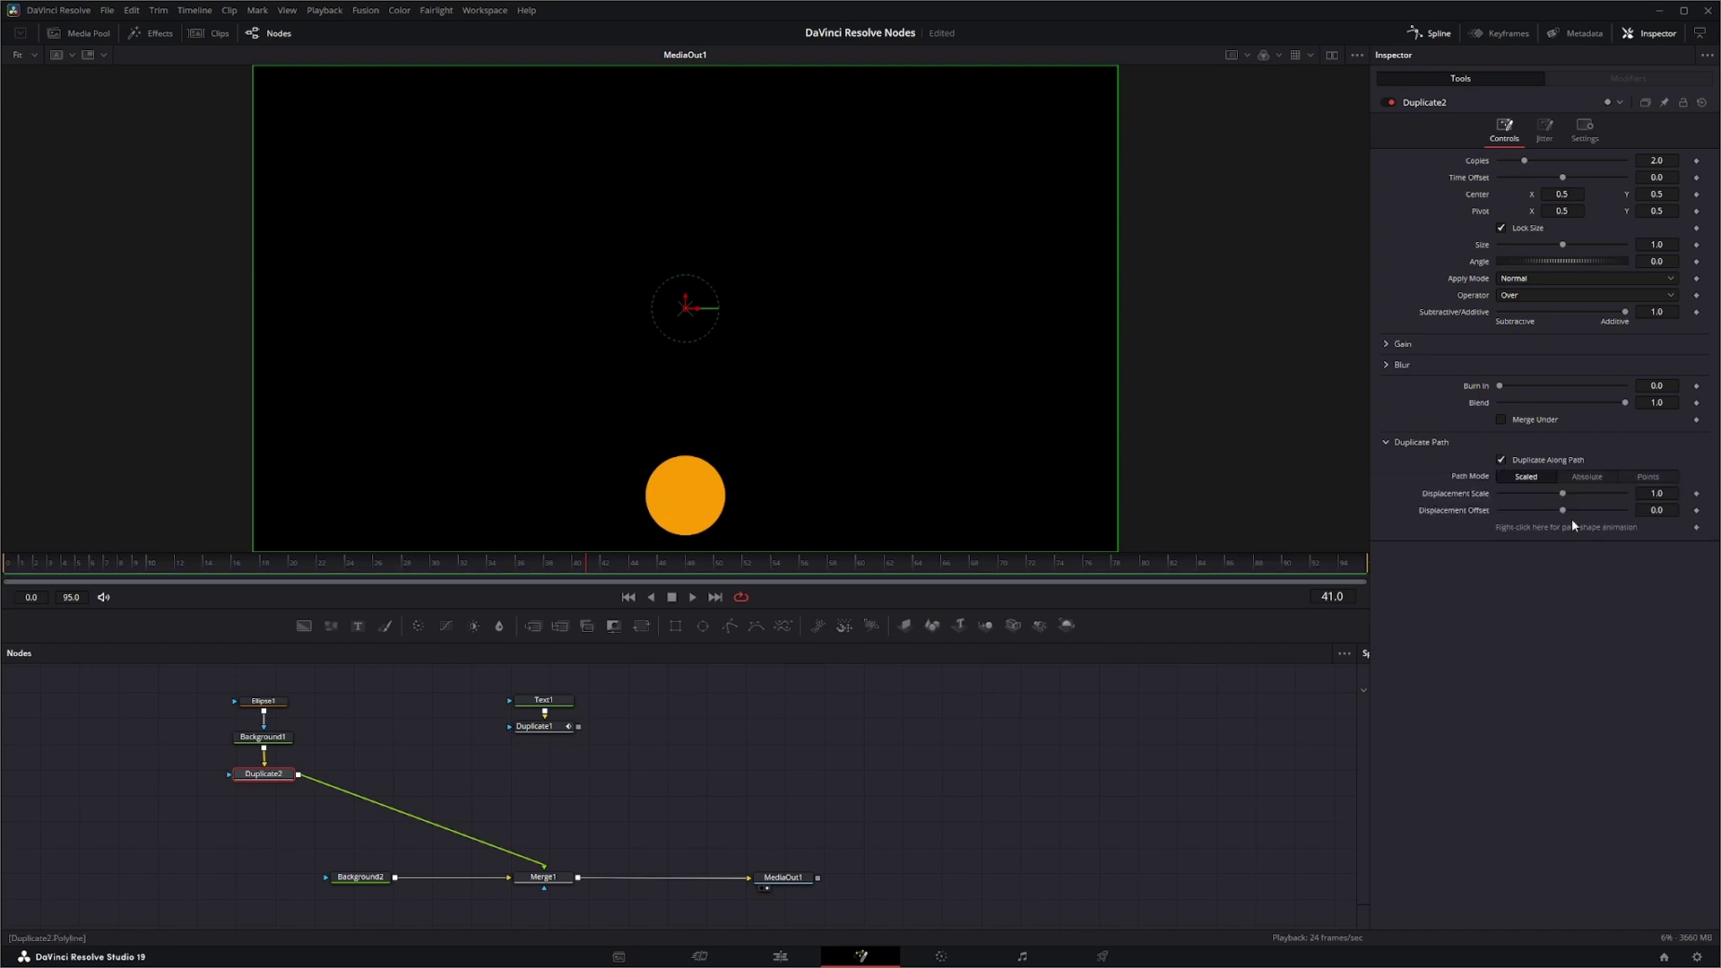
left_click(589, 453)
left_click(470, 295)
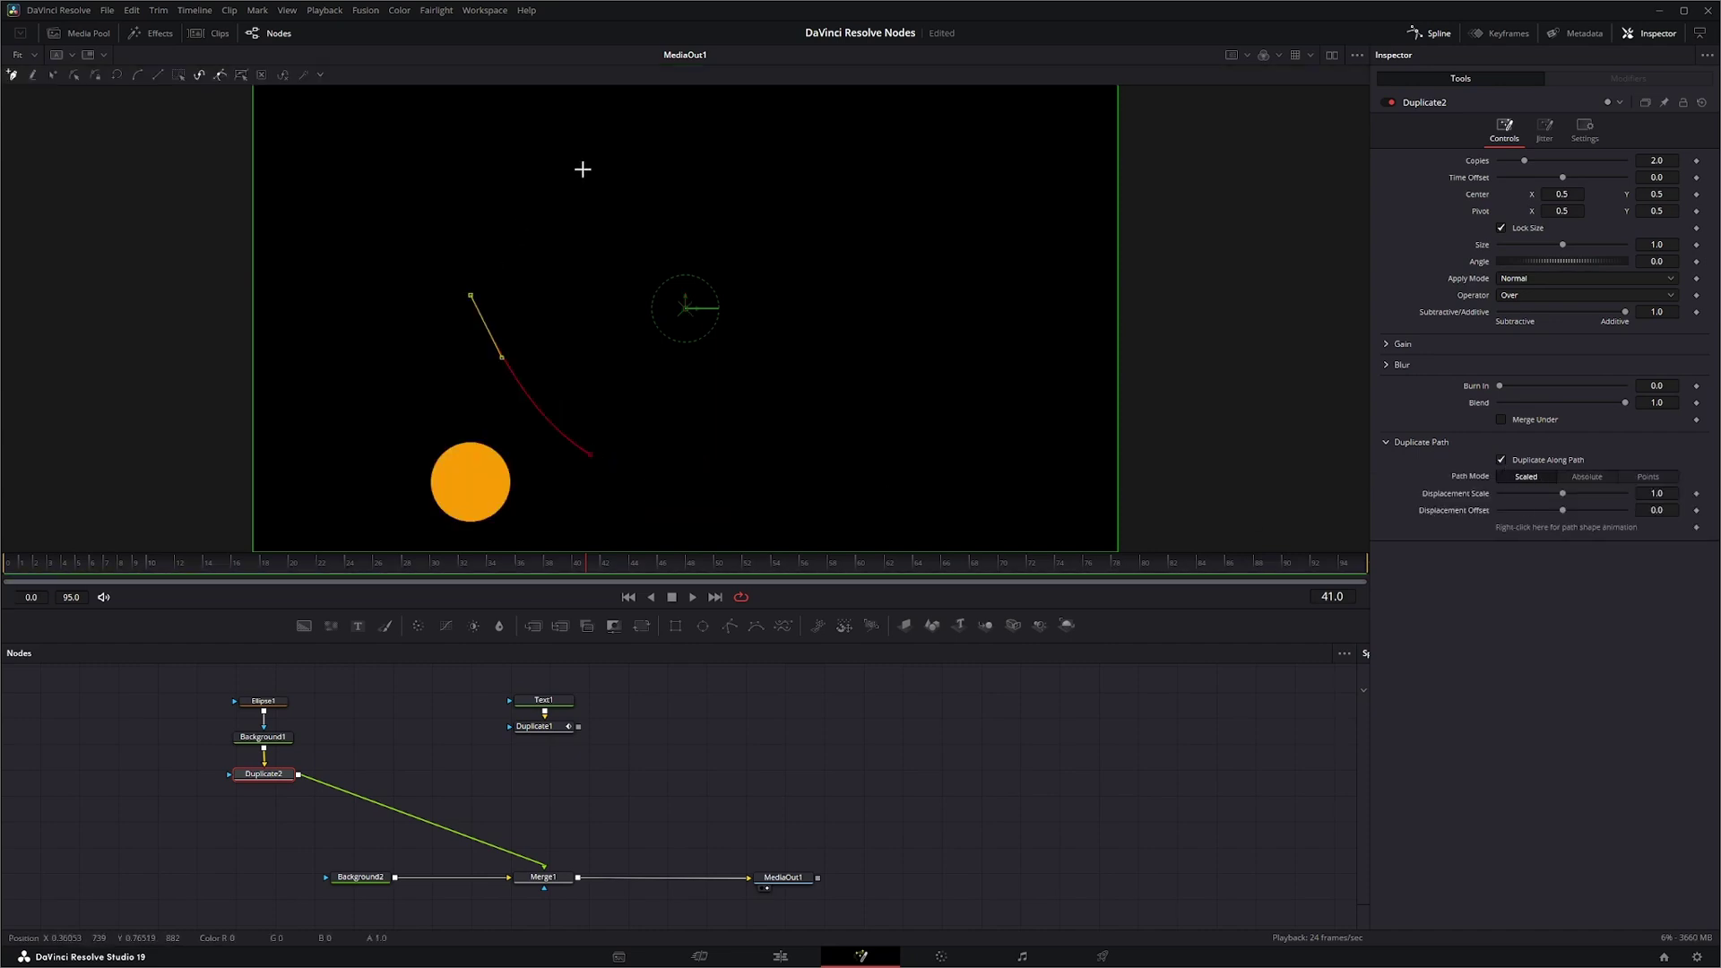
left_click(596, 164)
left_click(853, 187)
left_click(884, 389)
left_click(720, 467)
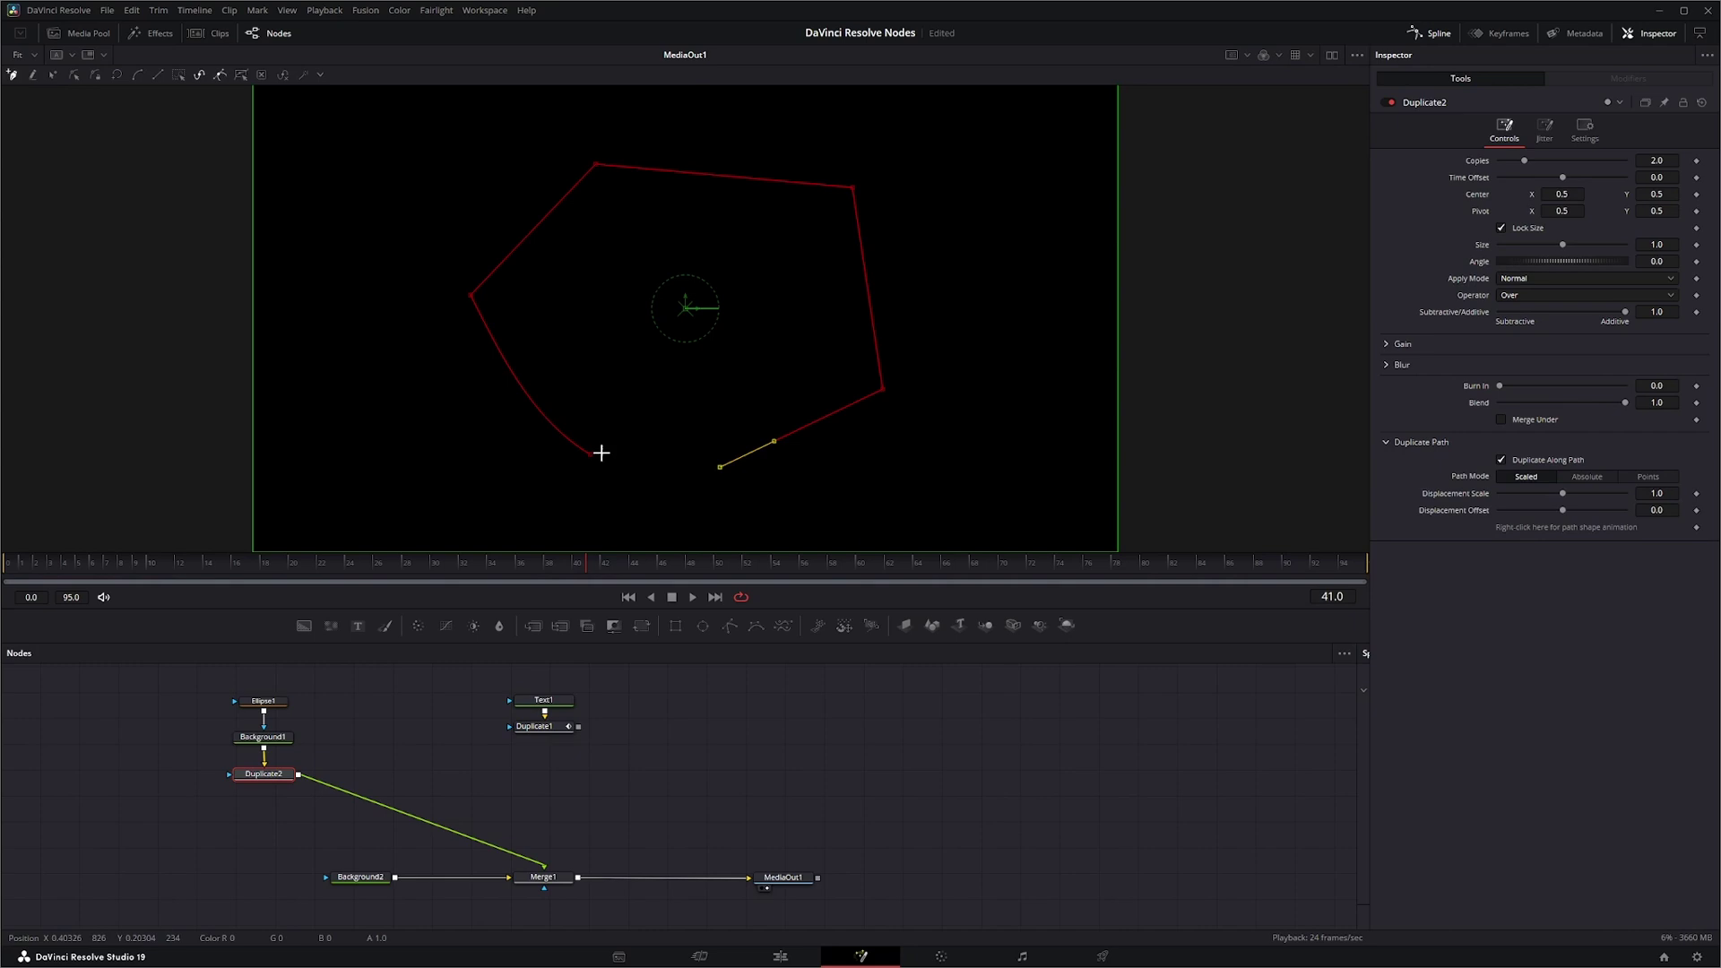
left_click(590, 455)
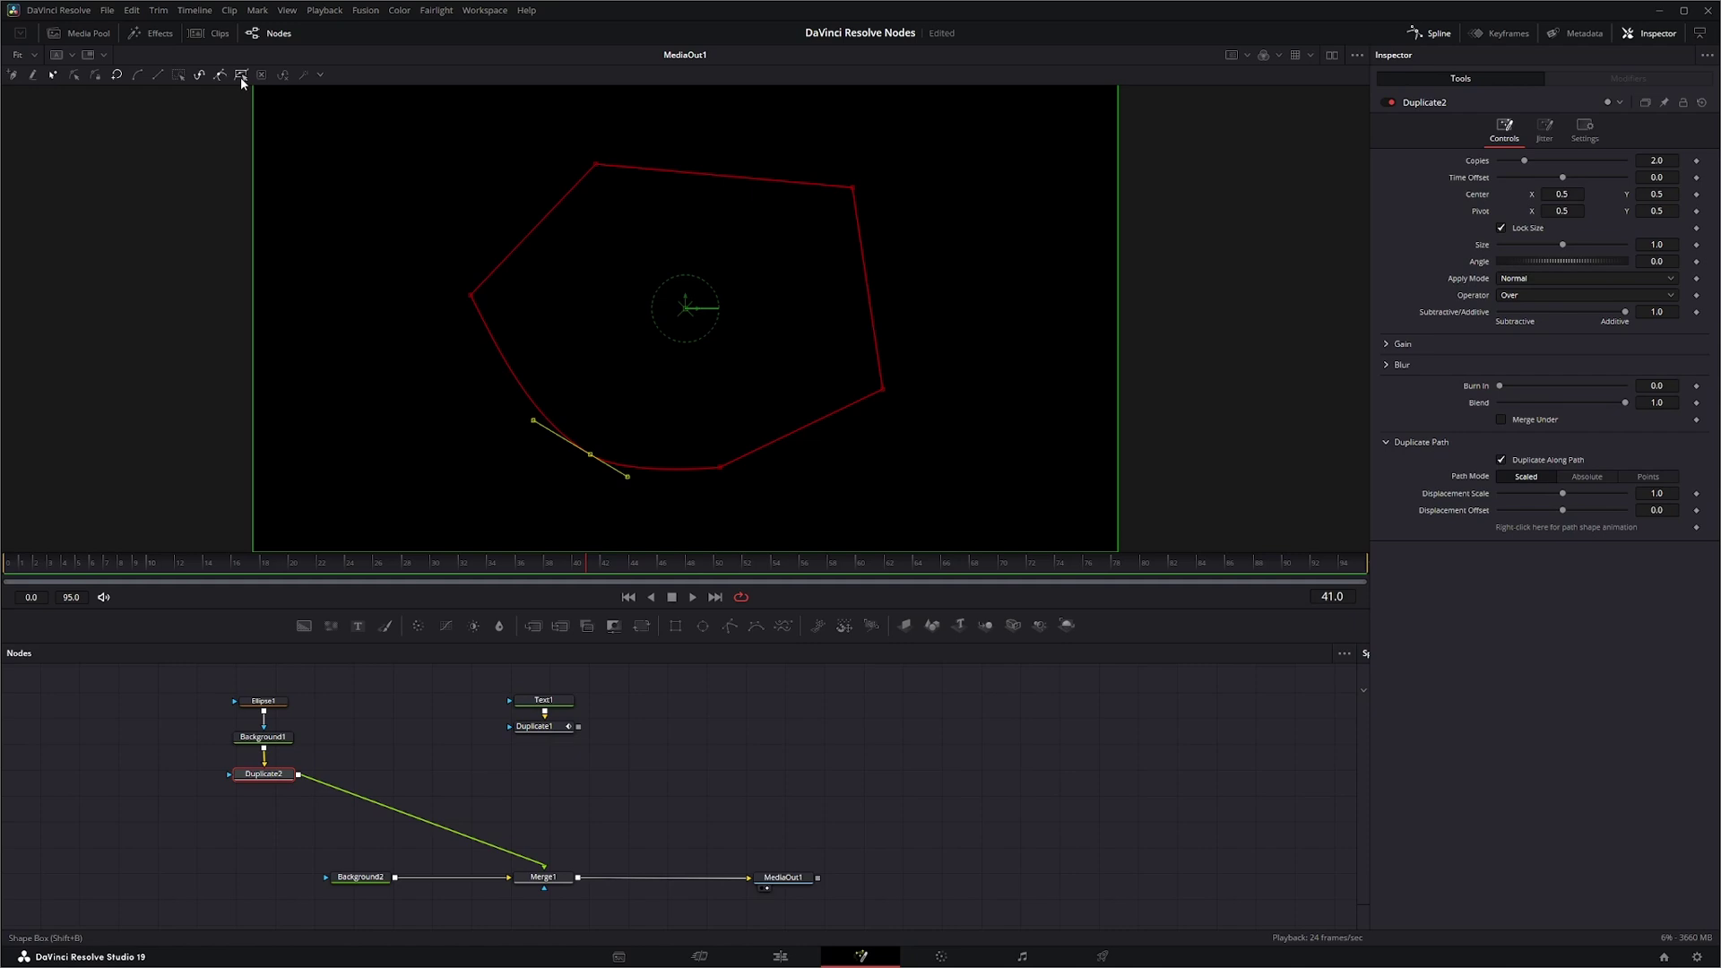
left_click(178, 76)
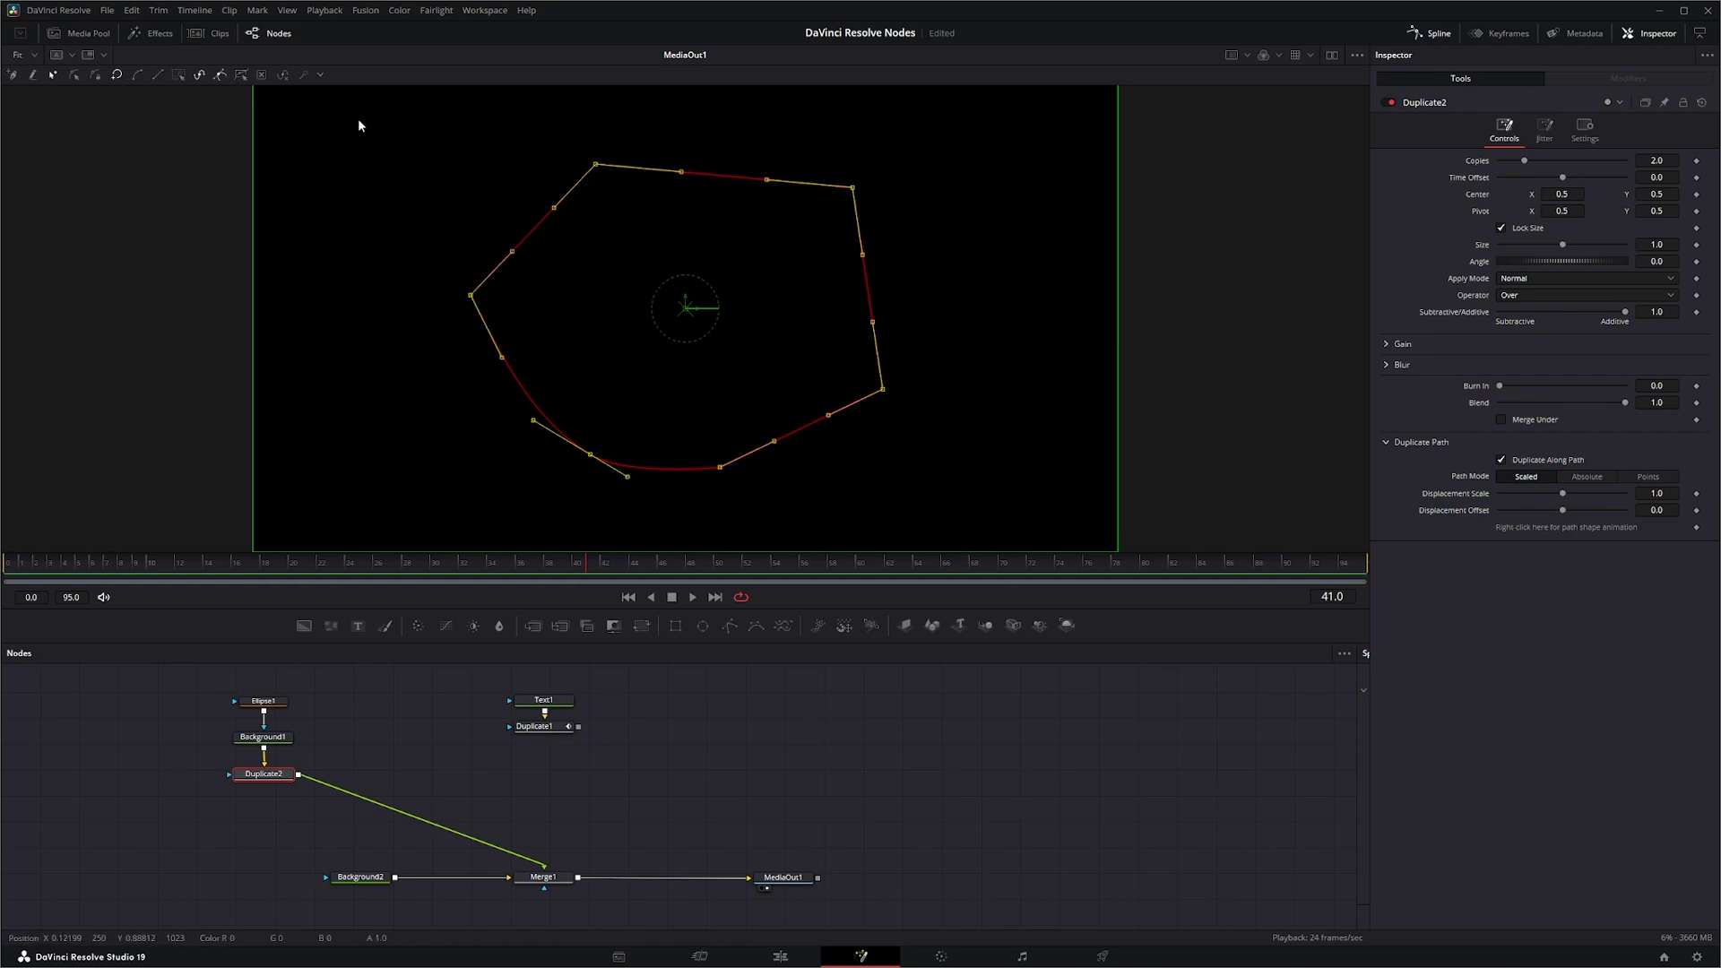
left_click(135, 77)
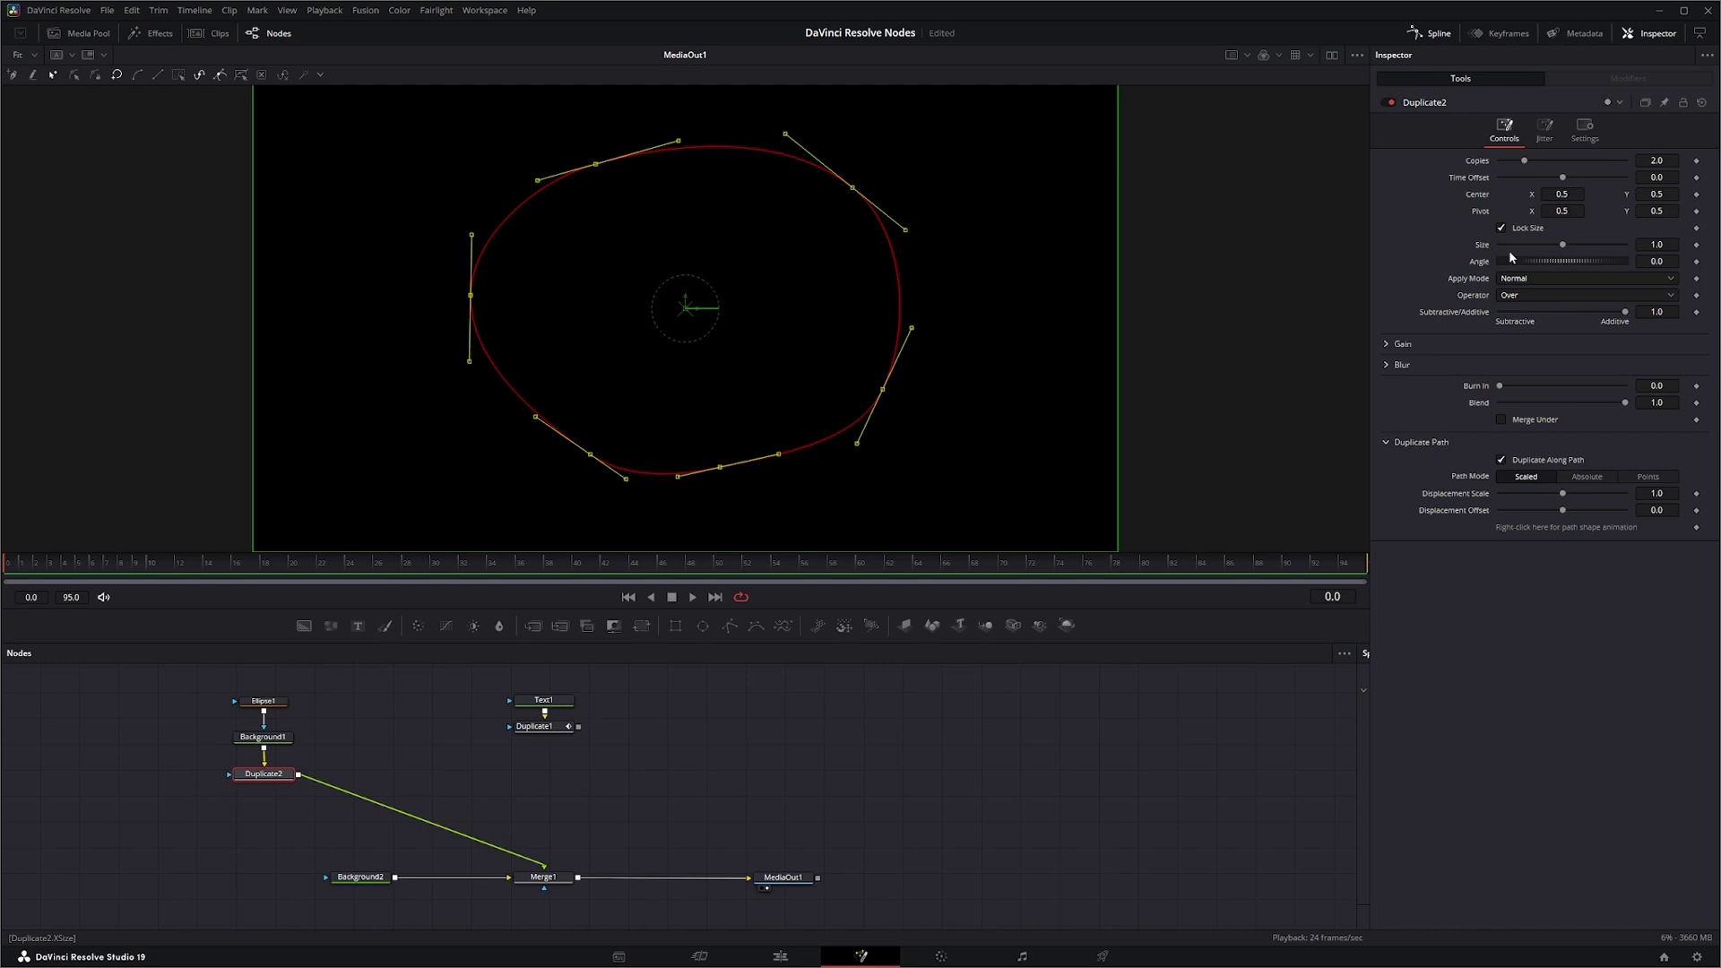
At frame 40, set Duplicate2 to ten copies and adjust its time offset
left_click(578, 556)
left_click(1669, 161)
left_click(1656, 177)
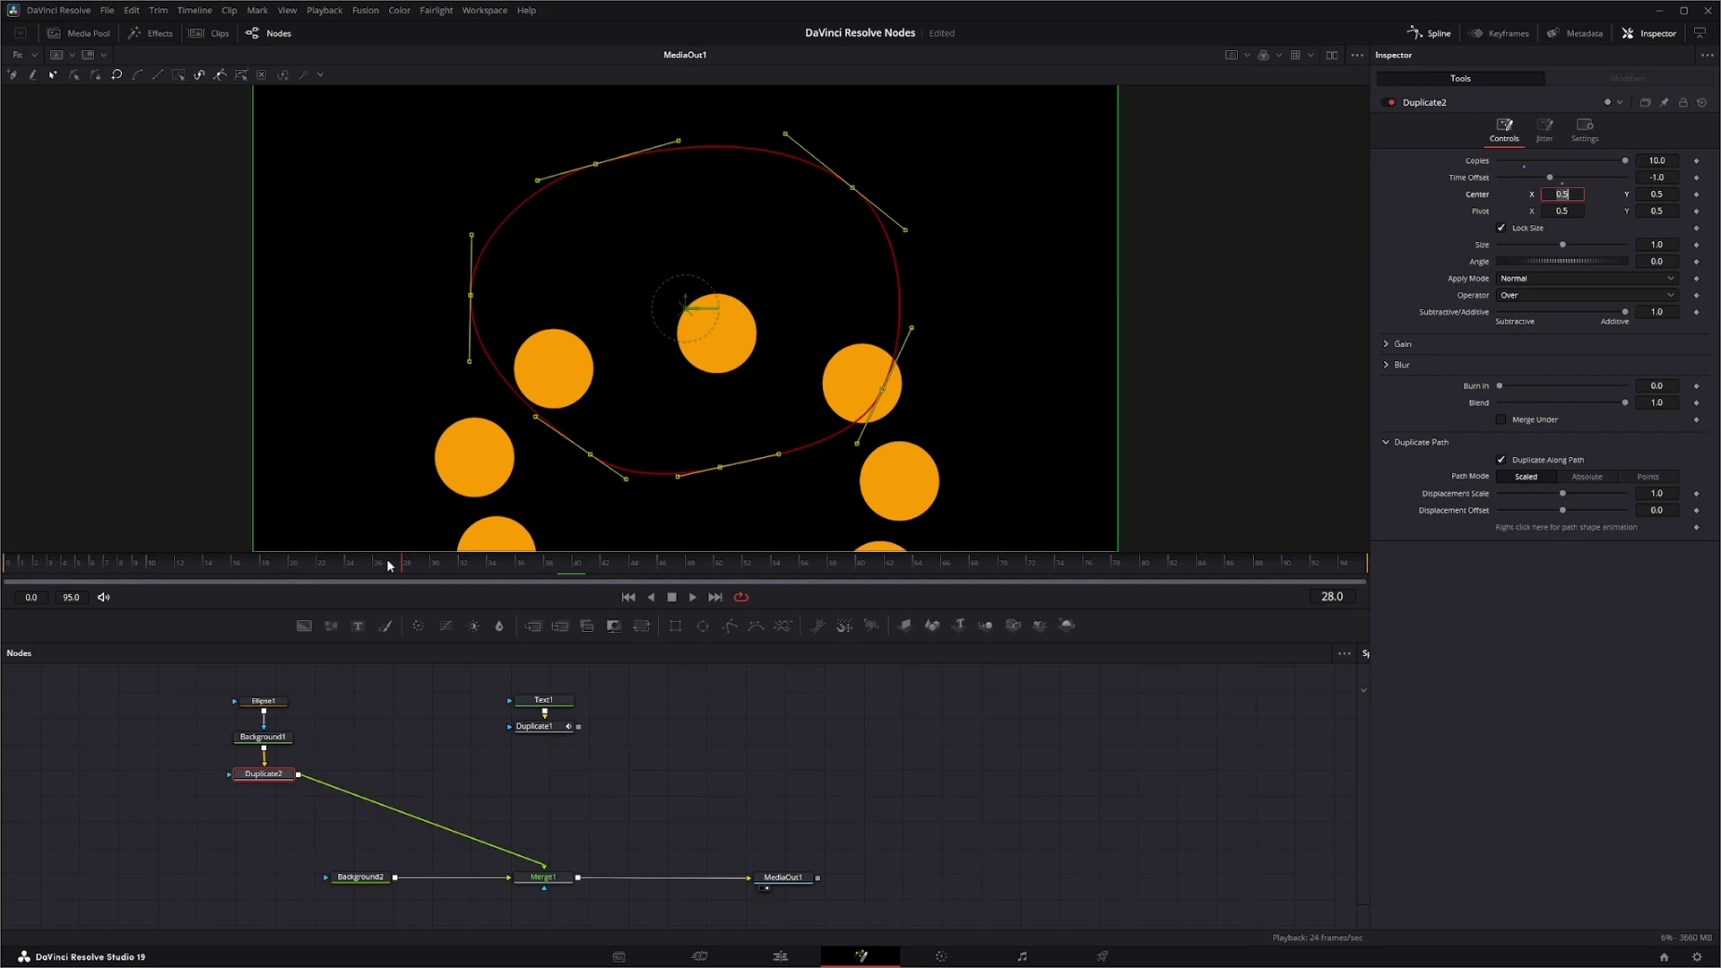
left_click_drag(212, 579, 101, 593)
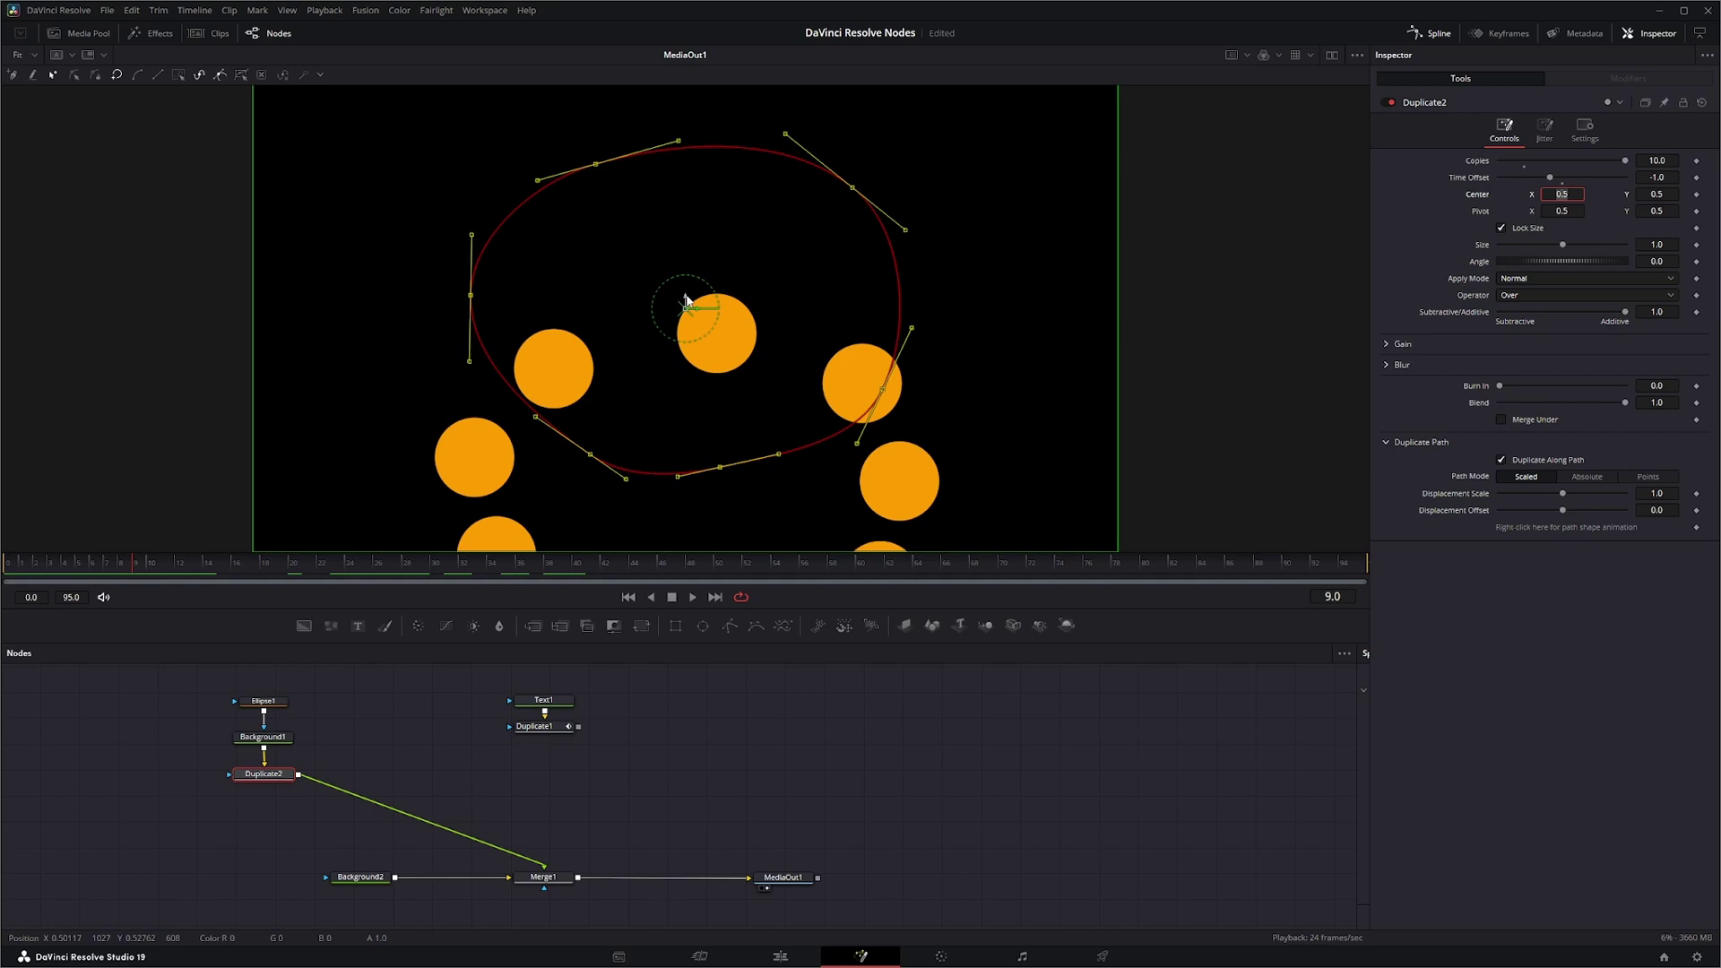
Shrink the circle copies to 0.7 size and lower their center to Y 0.5138
mouse_move(687, 302)
left_mouse_down()
mouse_move(691, 261)
mouse_move(704, 280)
mouse_move(704, 265)
mouse_move(660, 317)
mouse_move(684, 310)
left_mouse_up()
left_click_drag(140, 563, 105, 576)
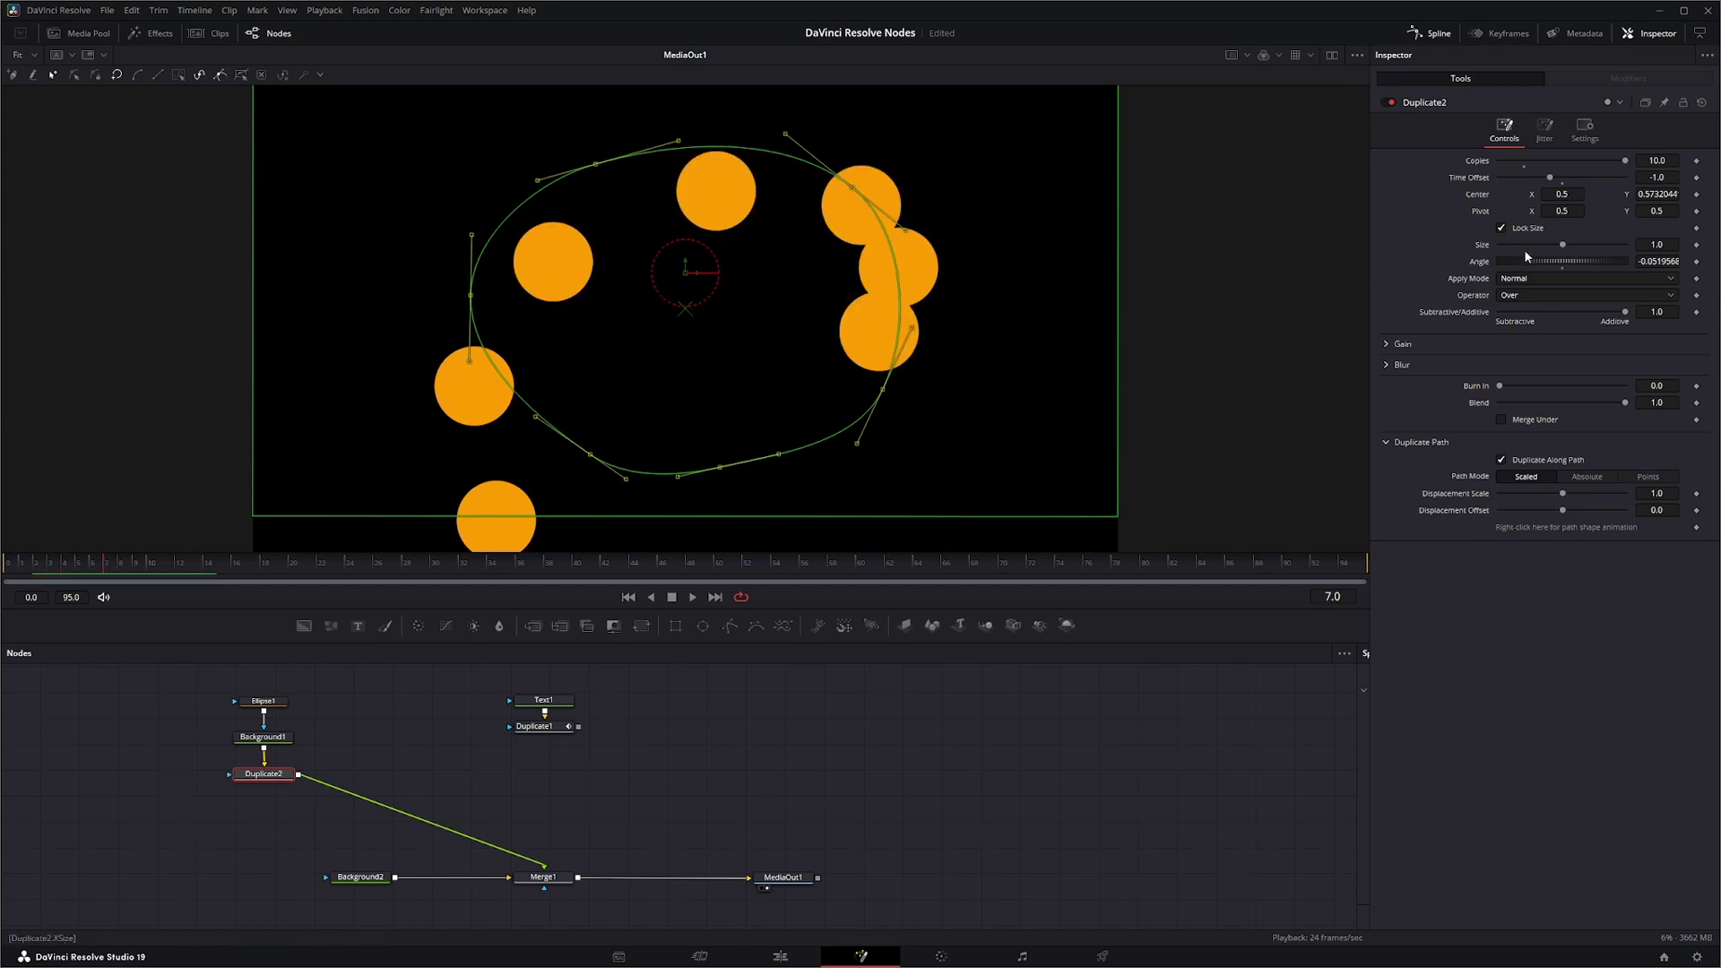
left_click_drag(1564, 244, 1541, 244)
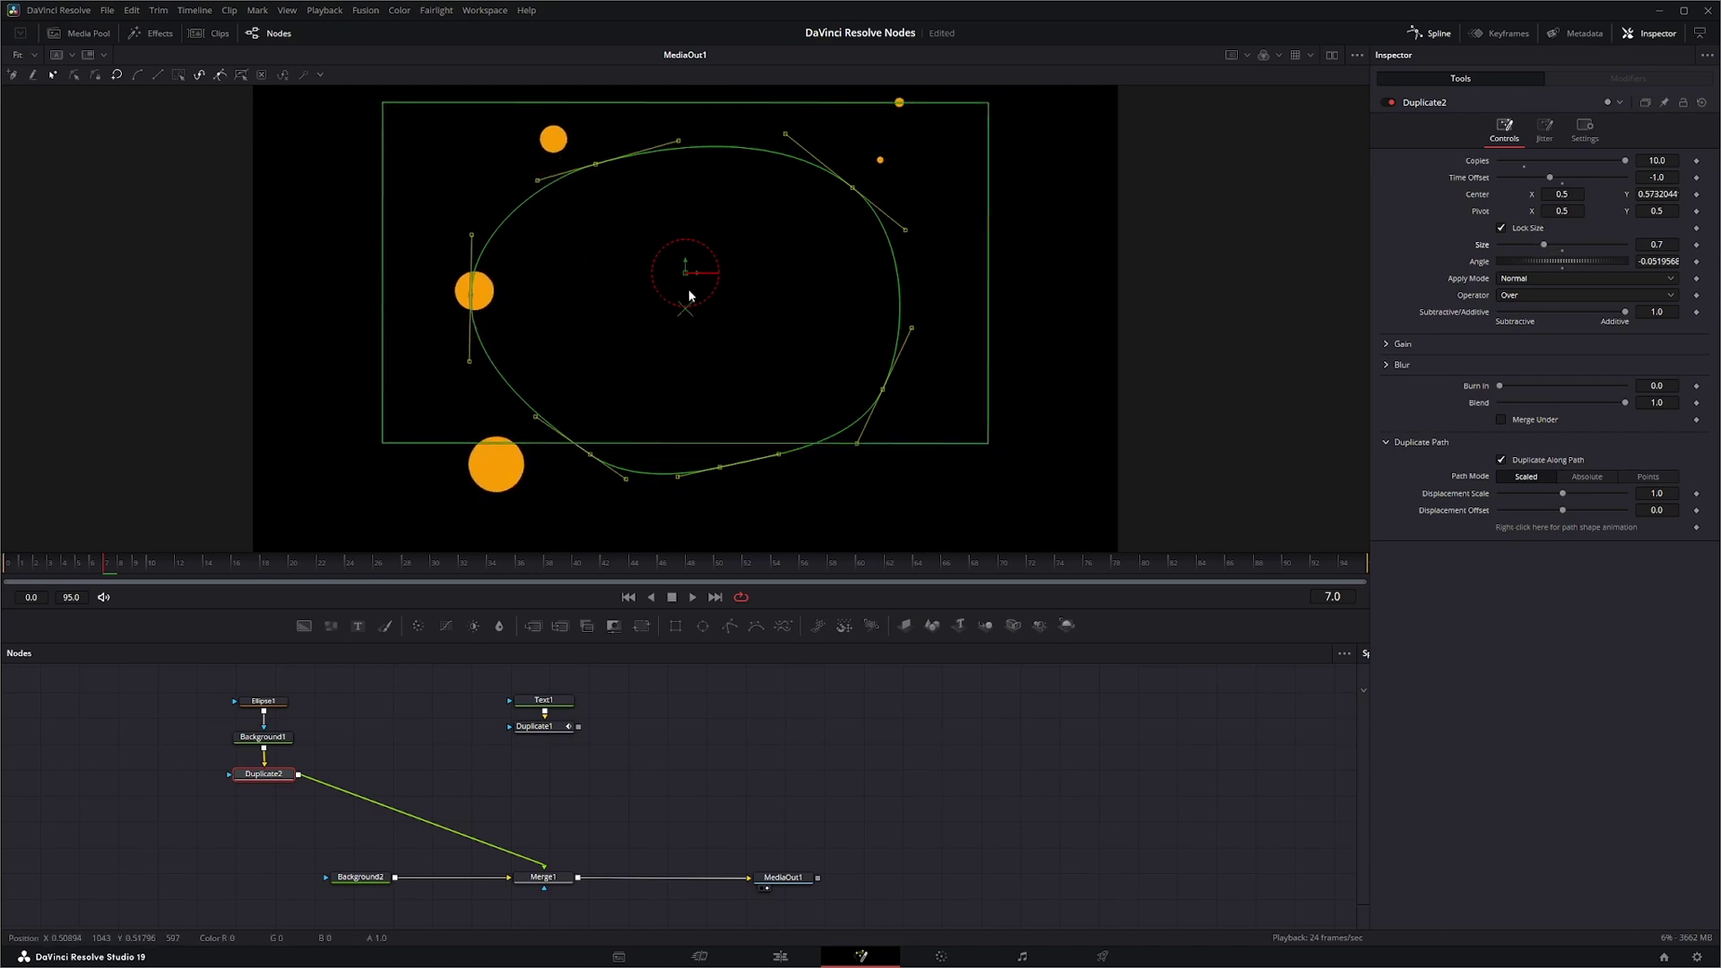
left_click_drag(687, 262, 688, 289)
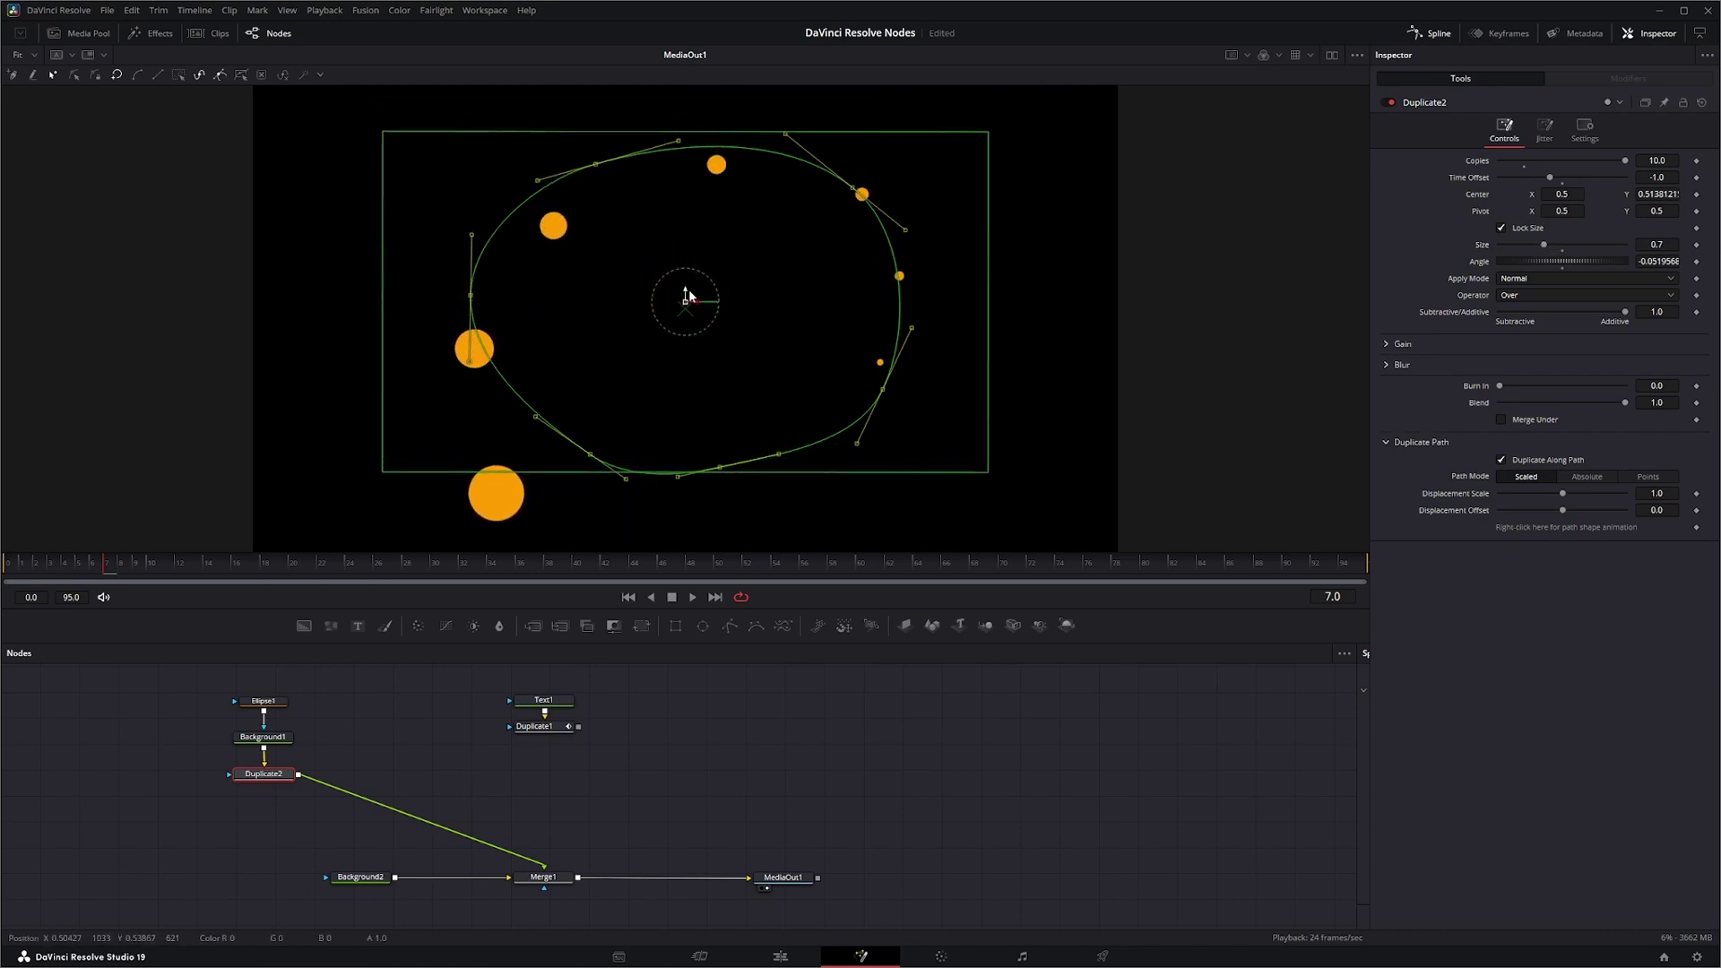
left_click_drag(71, 574, 77, 578)
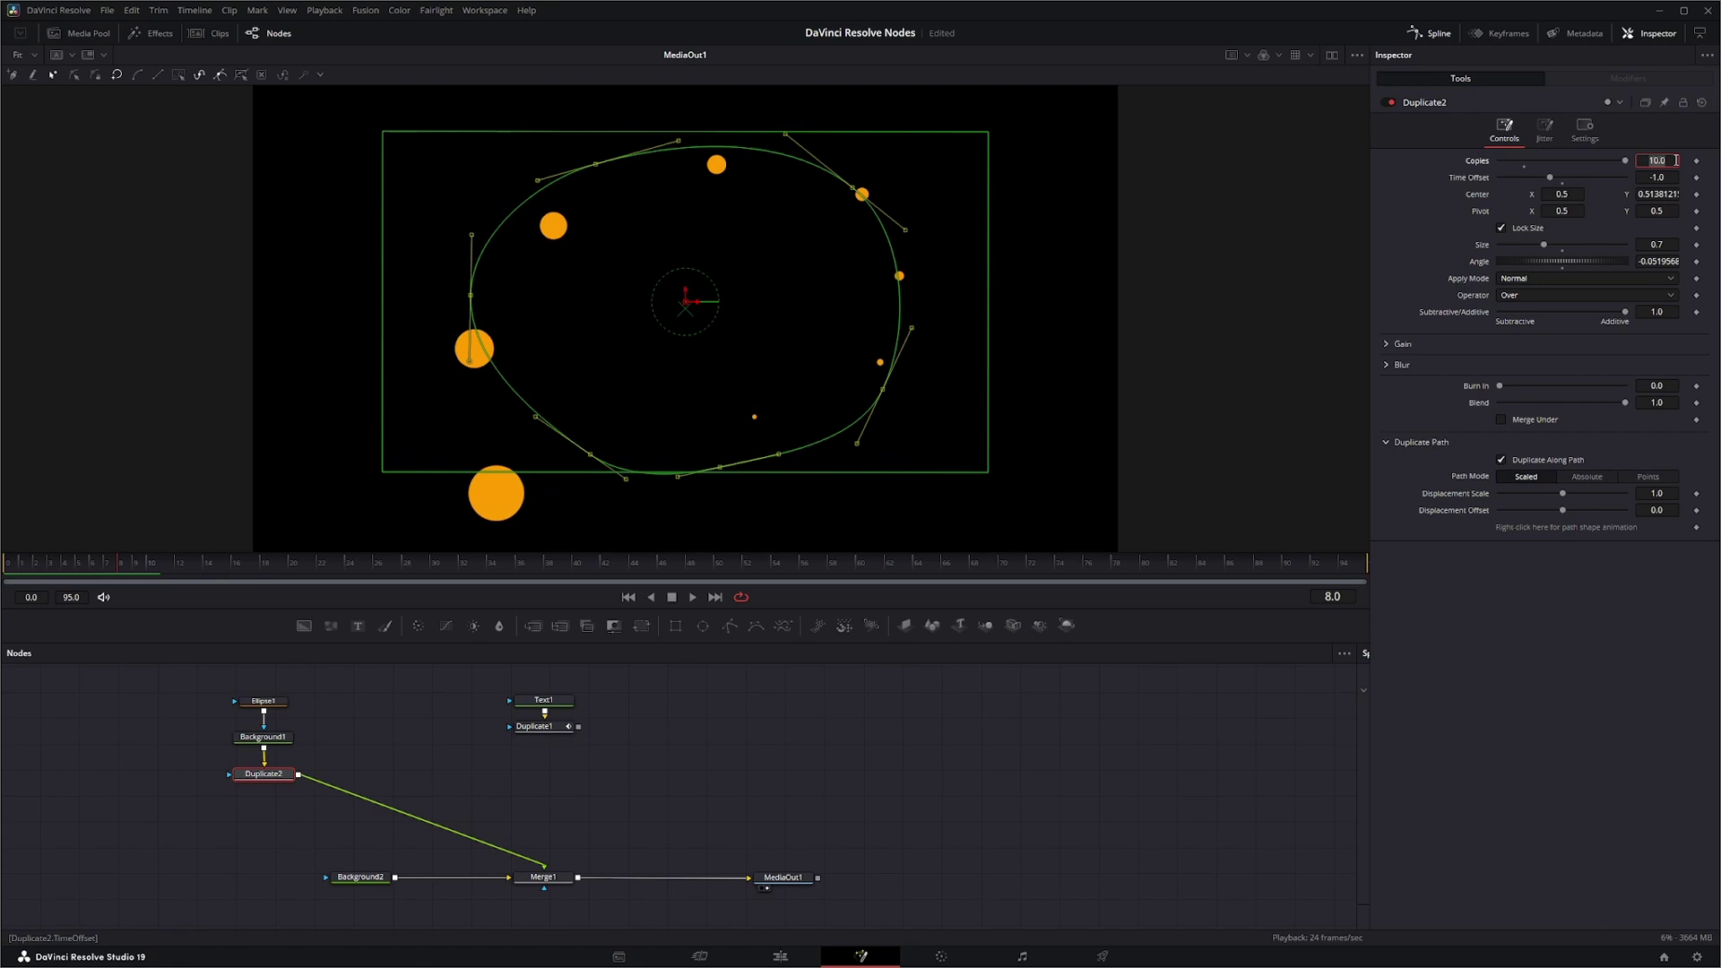
Confirm 20 copies and set Displacement Scale 0.952 with Displacement Offset -0.4
key("Tab")
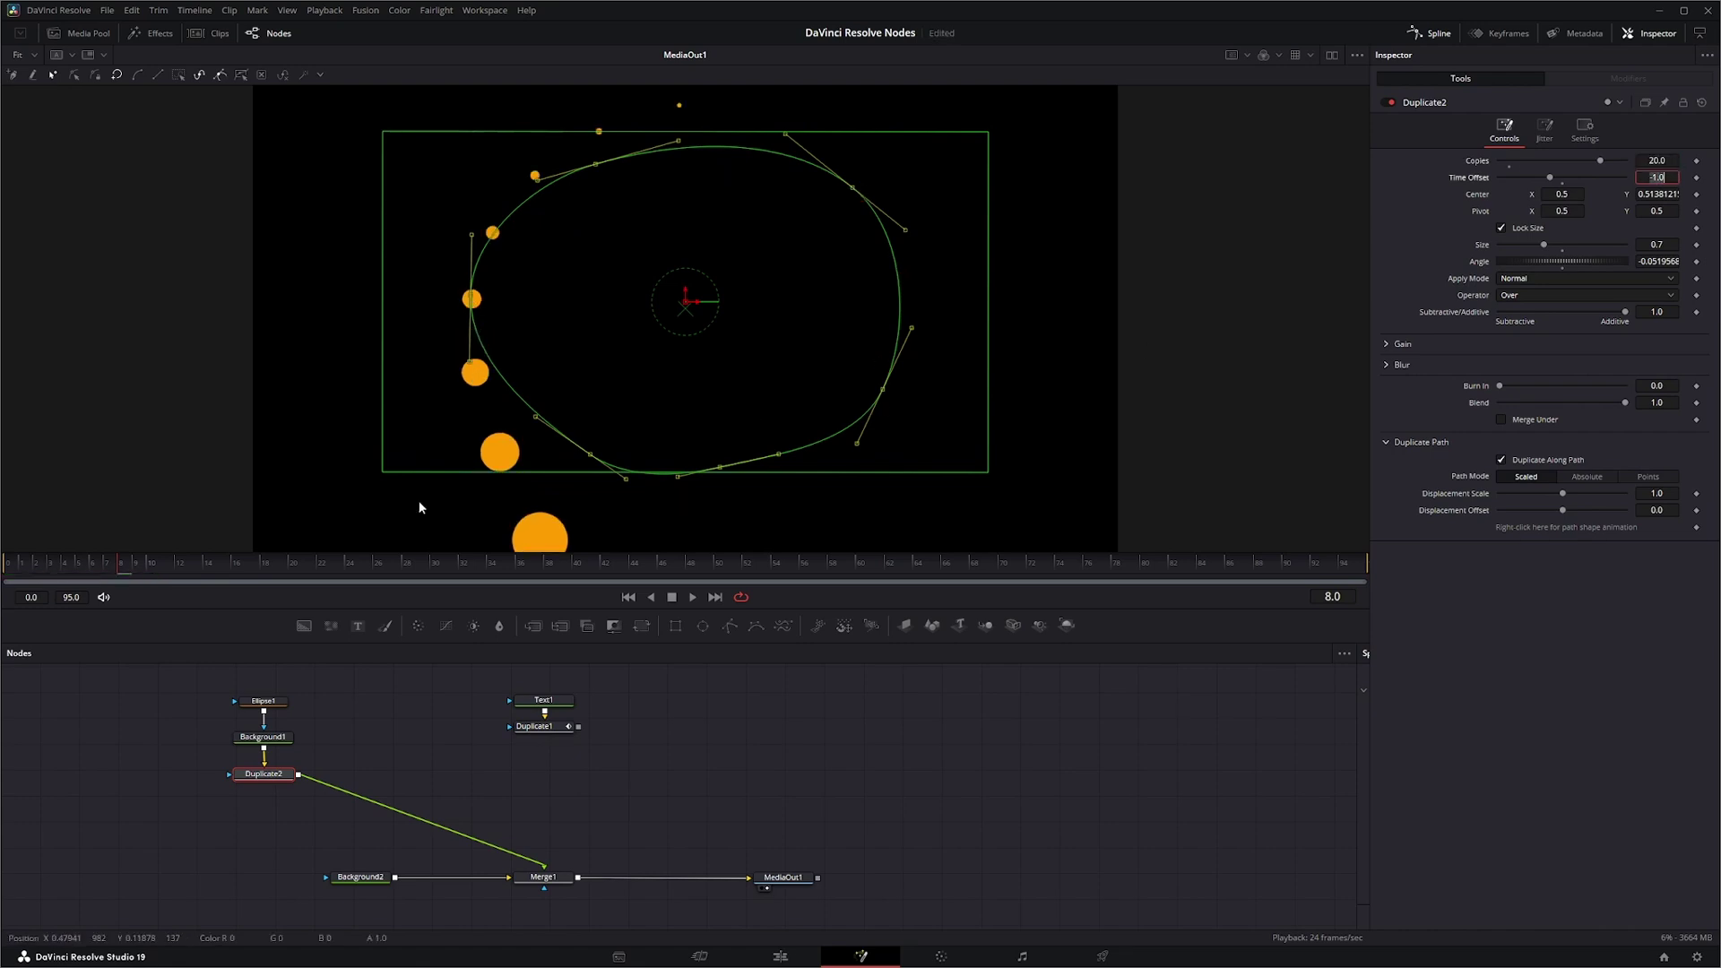
left_click_drag(56, 562, 115, 573)
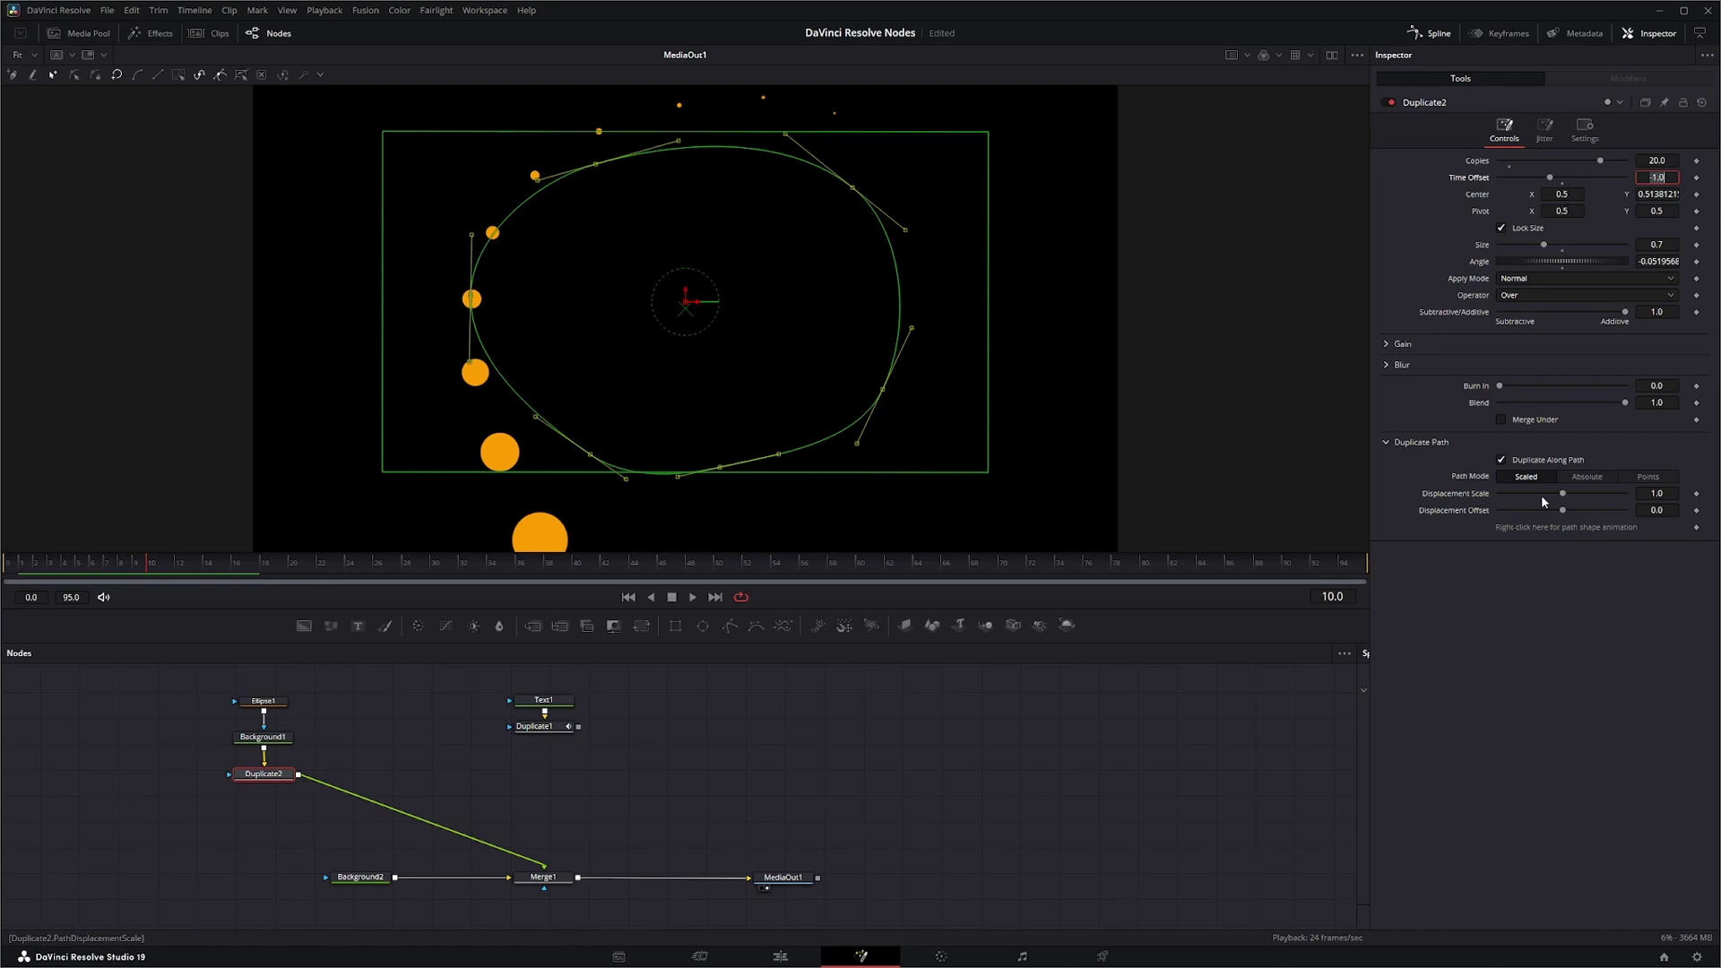
mouse_move(1563, 500)
left_mouse_down()
mouse_move(1650, 503)
mouse_move(1497, 492)
mouse_move(1607, 493)
mouse_move(1531, 487)
mouse_move(1570, 493)
mouse_move(1542, 509)
mouse_move(1640, 520)
mouse_move(1526, 503)
mouse_move(1615, 516)
mouse_move(1541, 511)
left_mouse_up()
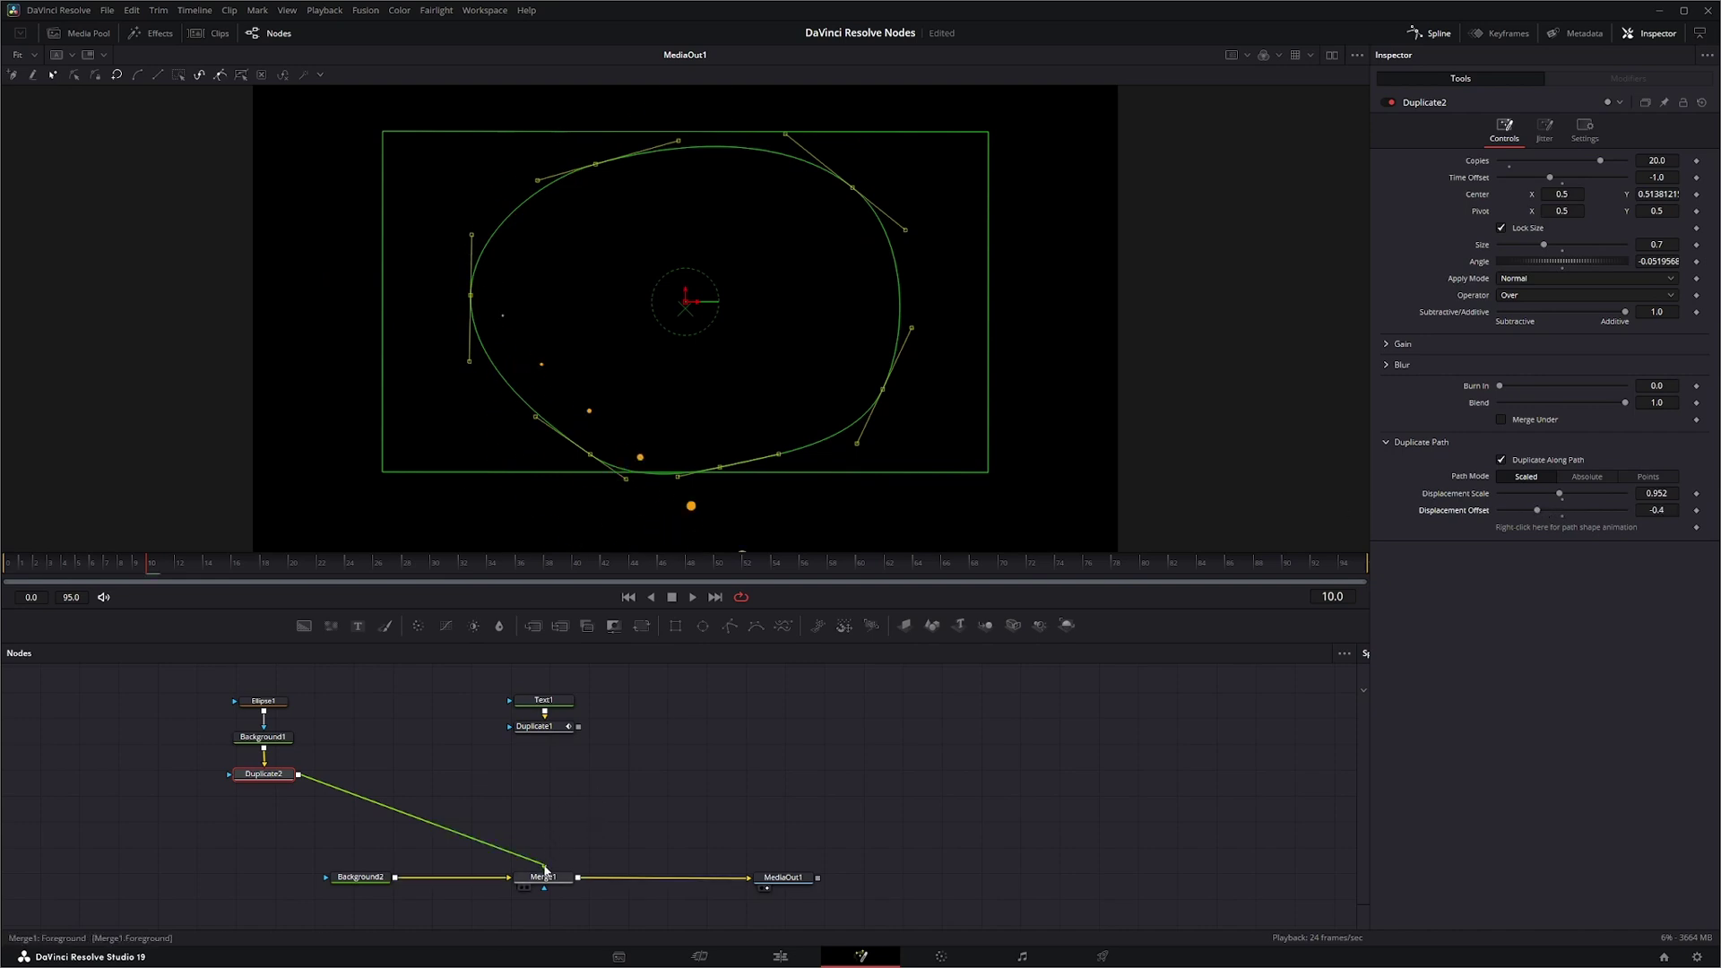
Swap Merge1's input from the Duplicate2 circles to the Duplicate1 text copies, then select Duplicate1
left_click_drag(544, 866, 468, 800)
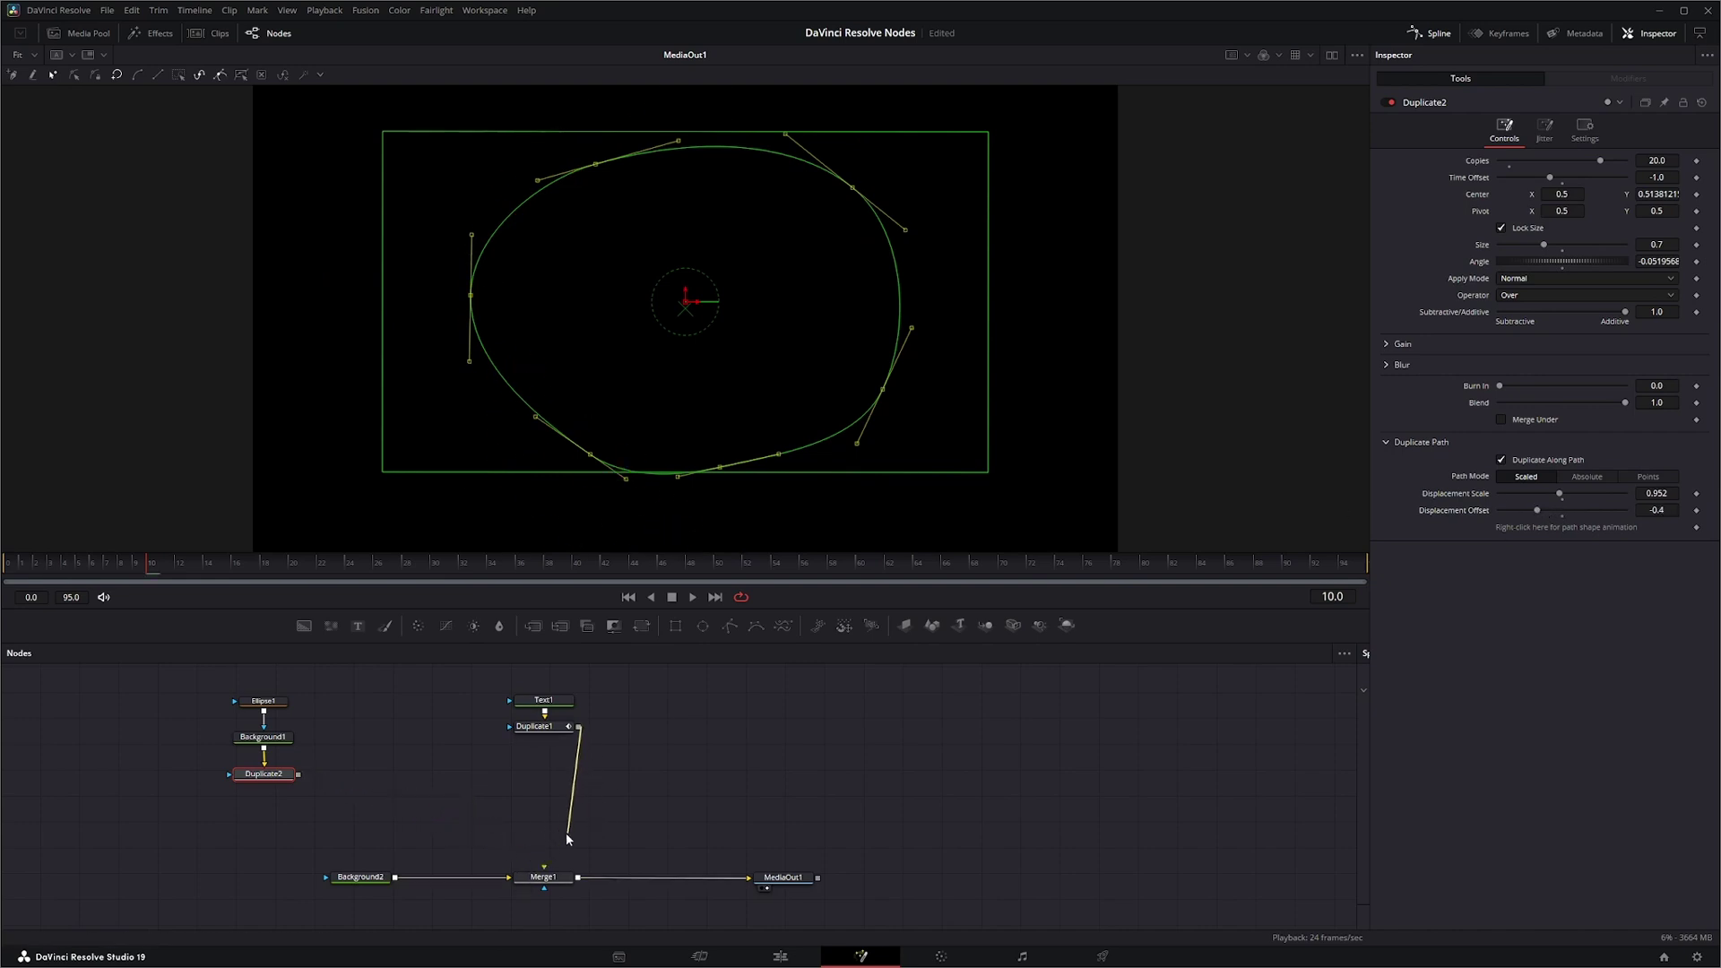
left_click_drag(549, 868, 545, 868)
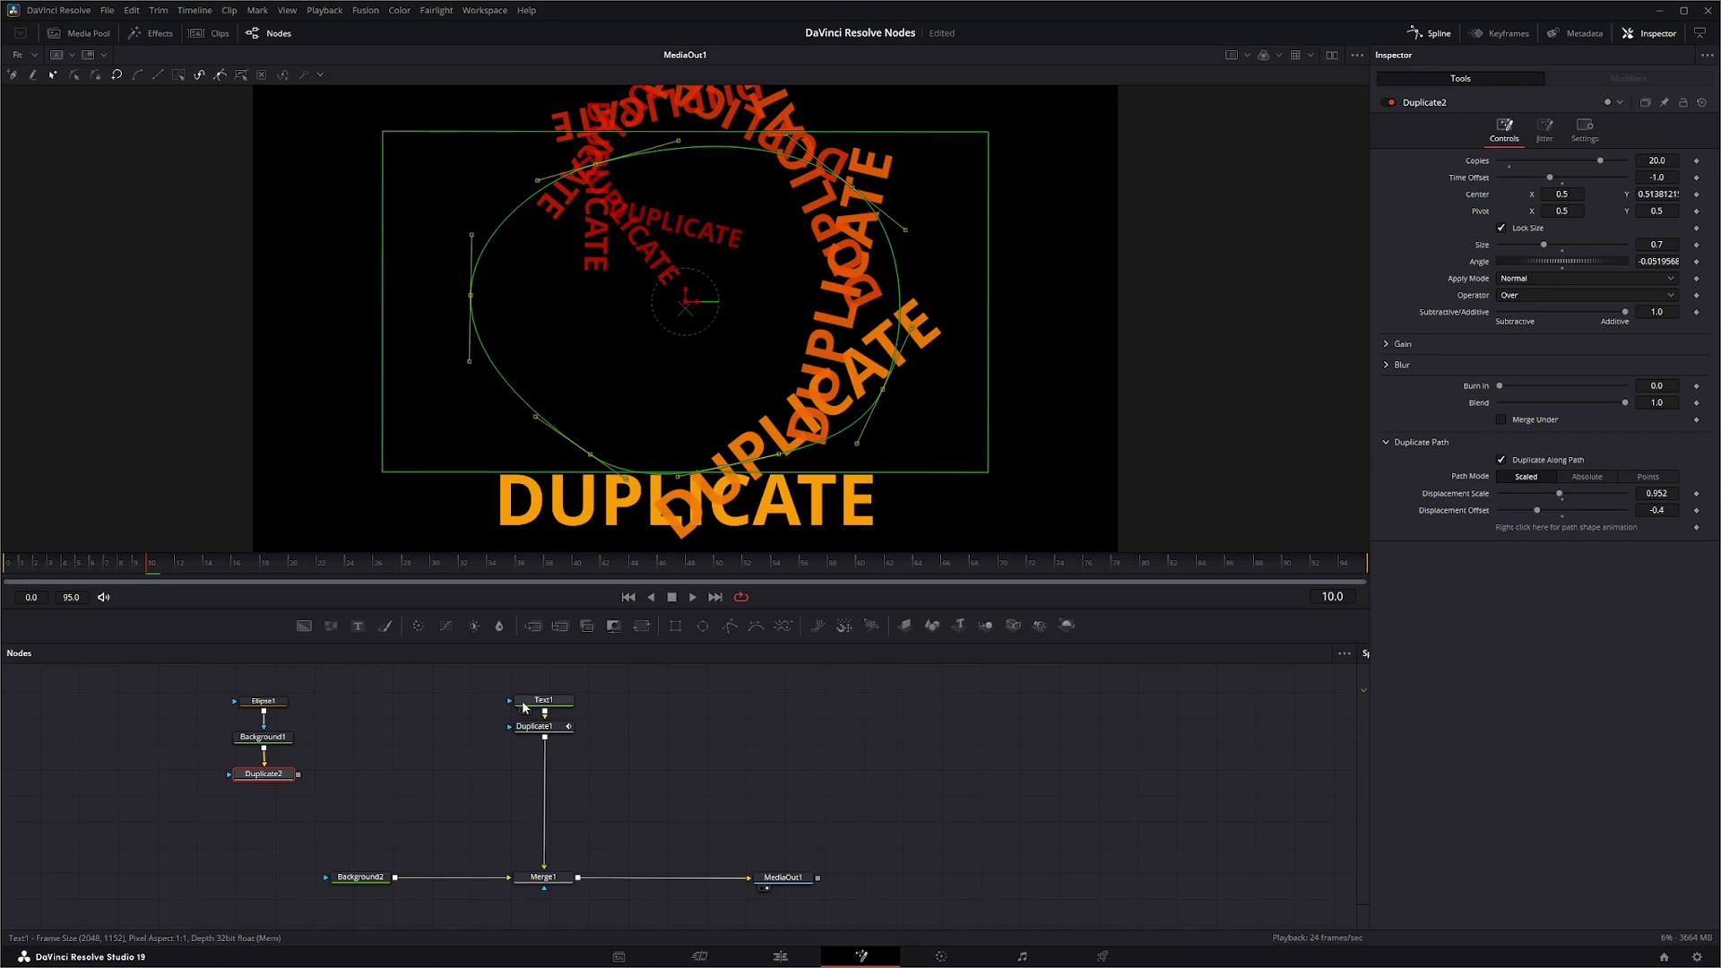
left_click_drag(546, 734, 546, 740)
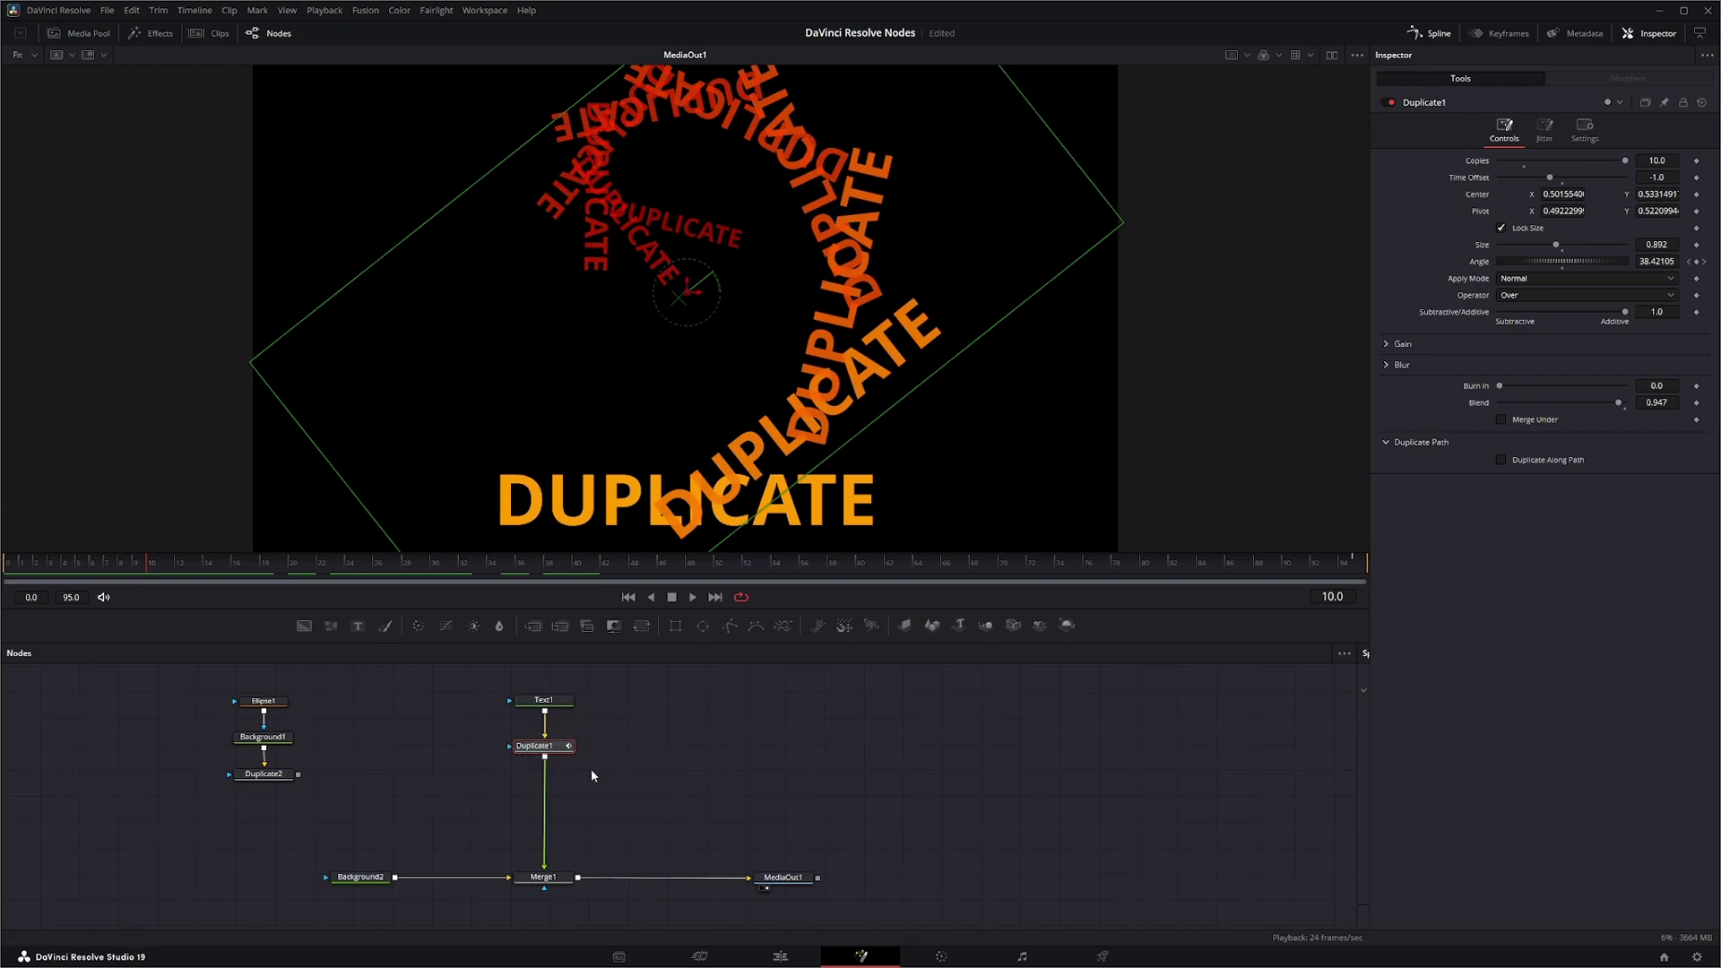
Play the rotating text-copy animation from frame 0, then return to the first frame
left_click(630, 597)
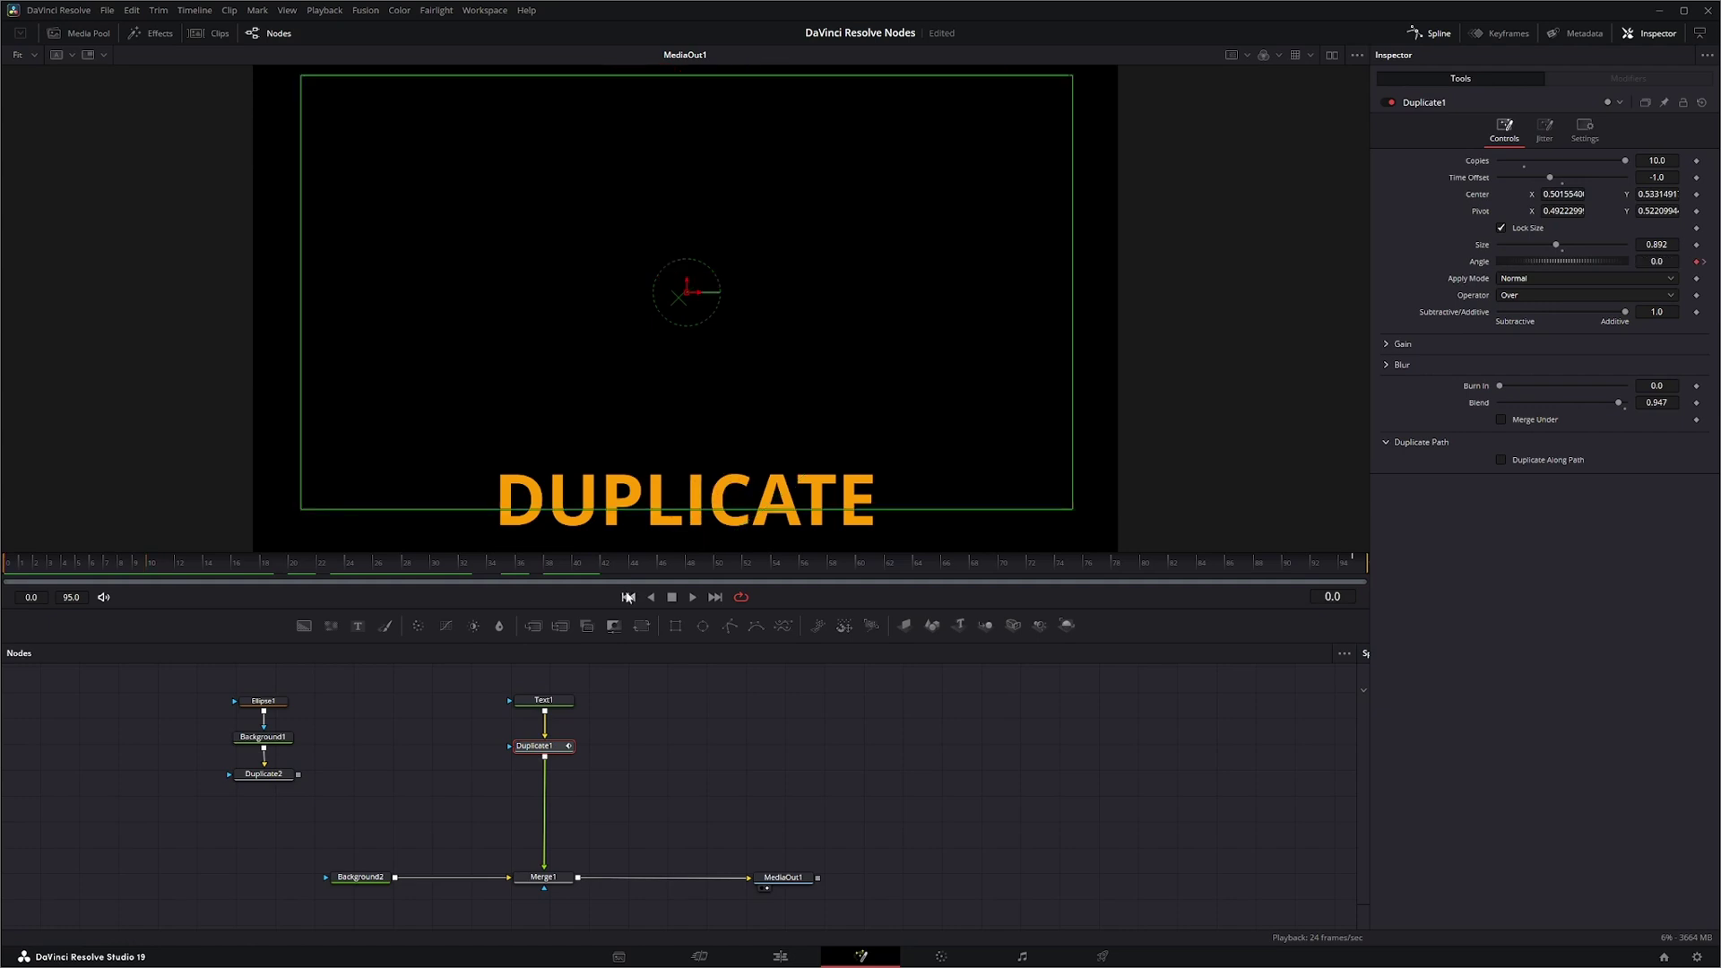
left_click(693, 599)
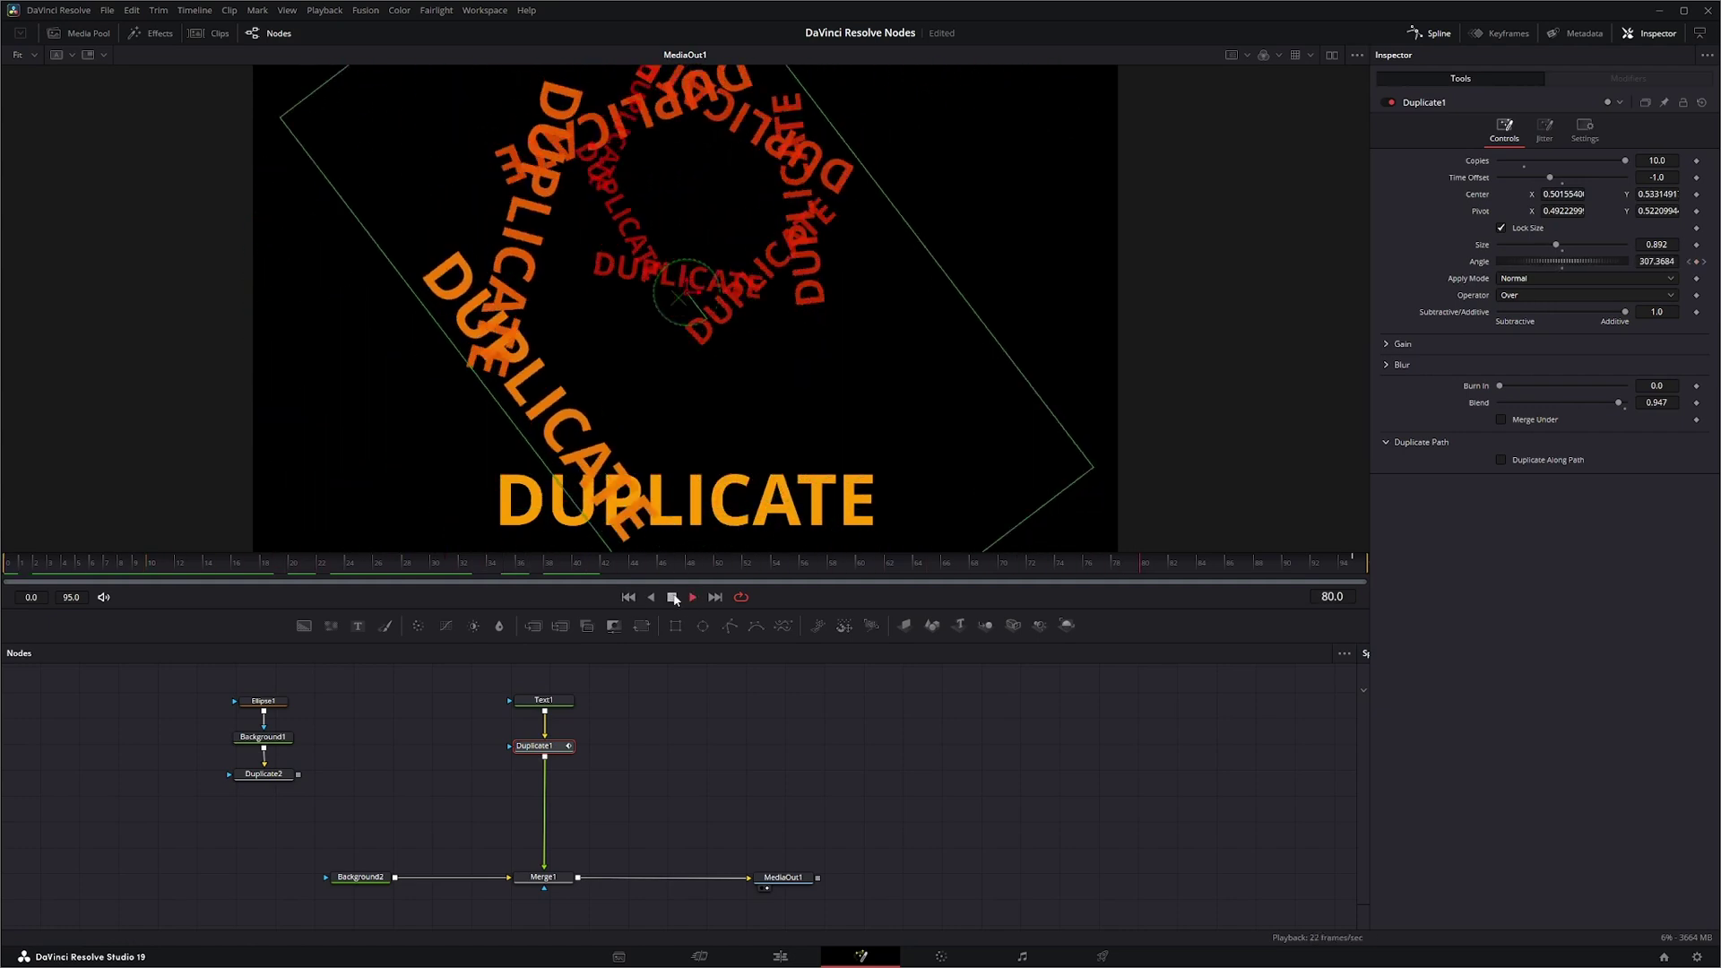
left_click(671, 598)
left_click(629, 598)
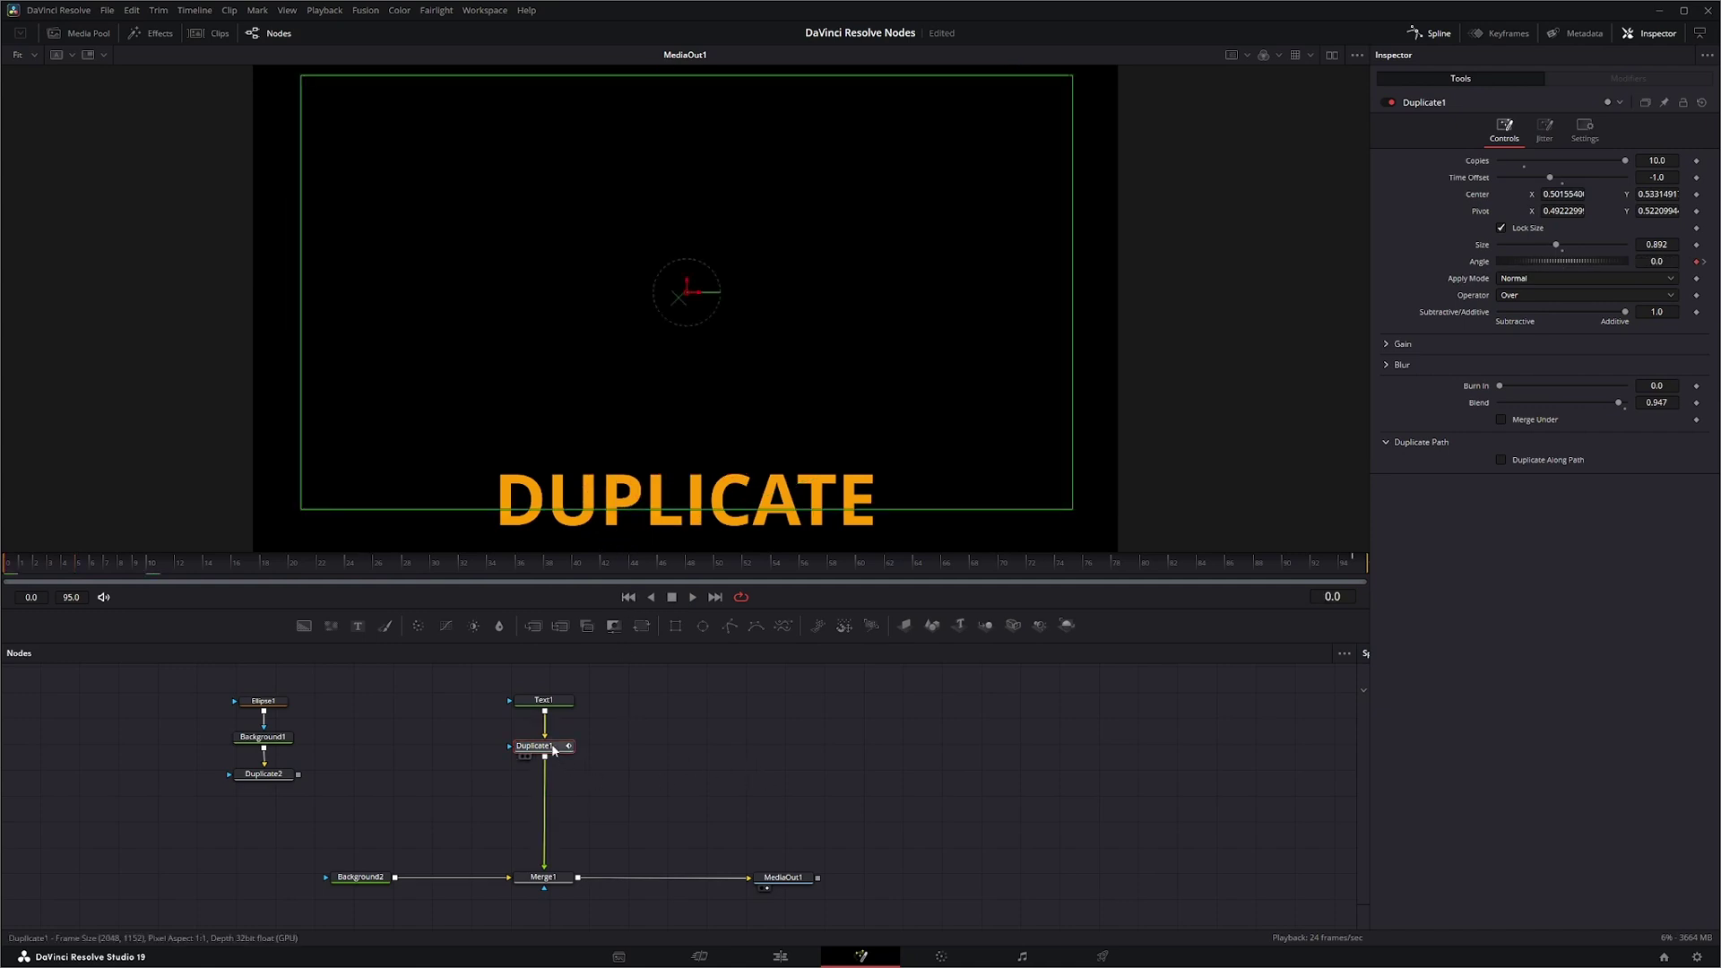
Add a Trails node after Duplicate1 through the tool search
key("shift+space")
type("dupl")
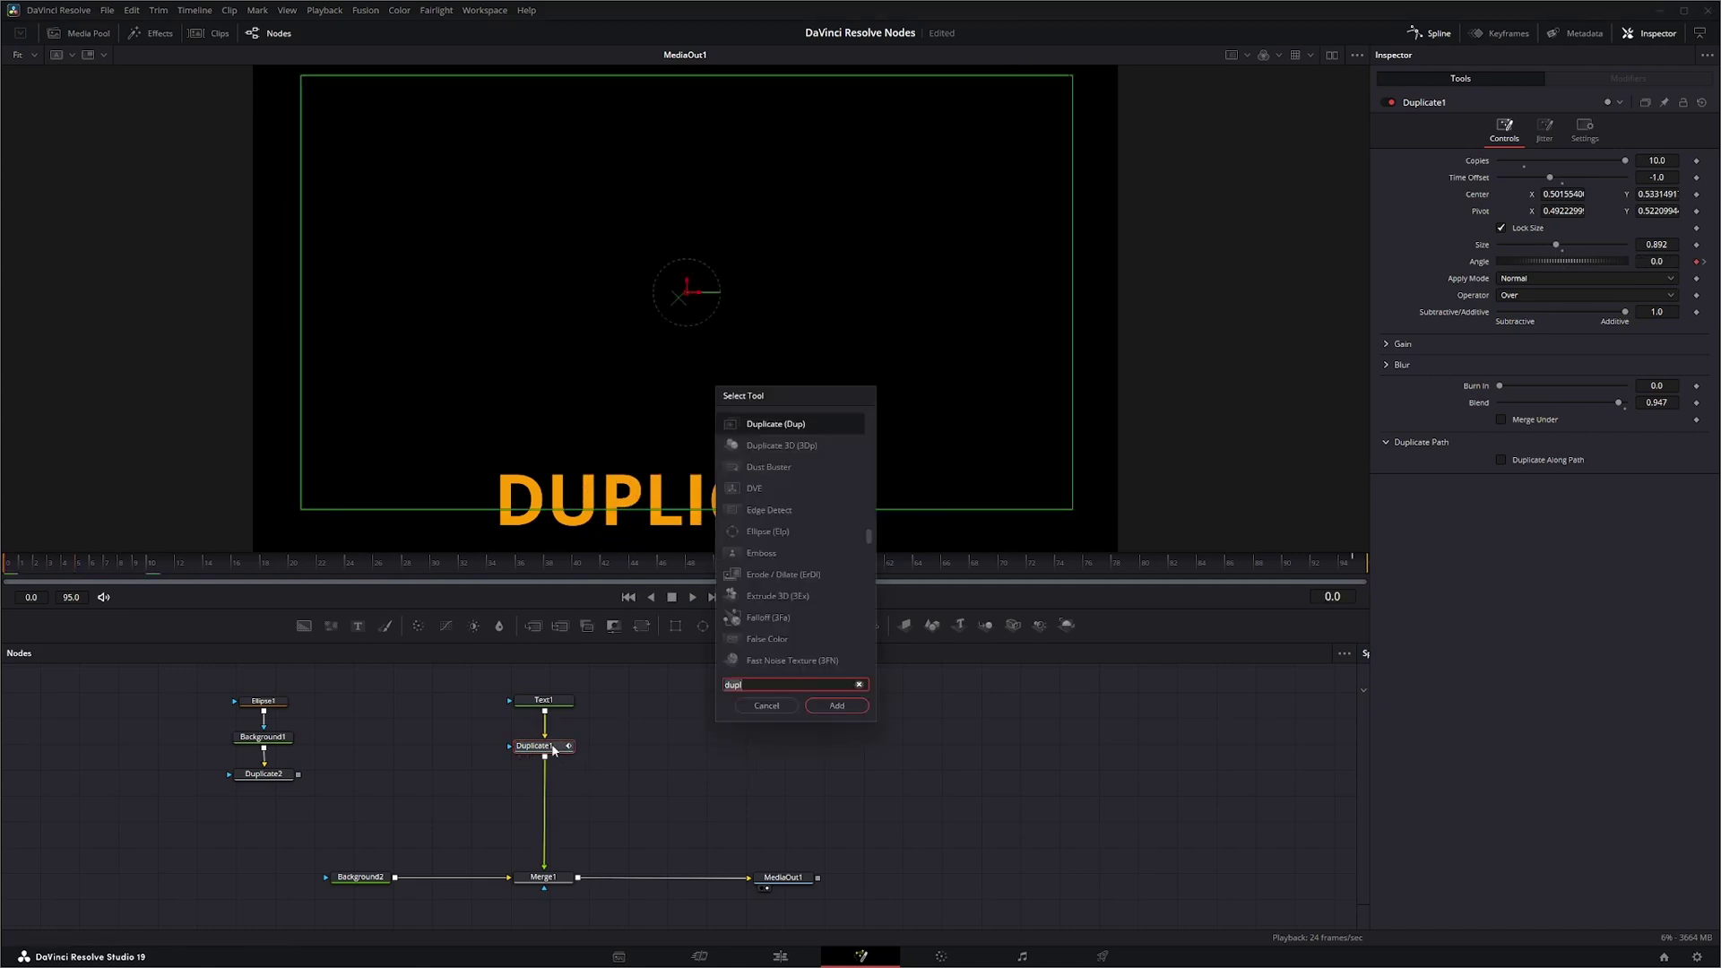
key("BackSpace")
key("BackSpace")
key("BackSpace")
key("BackSpace")
type("tra")
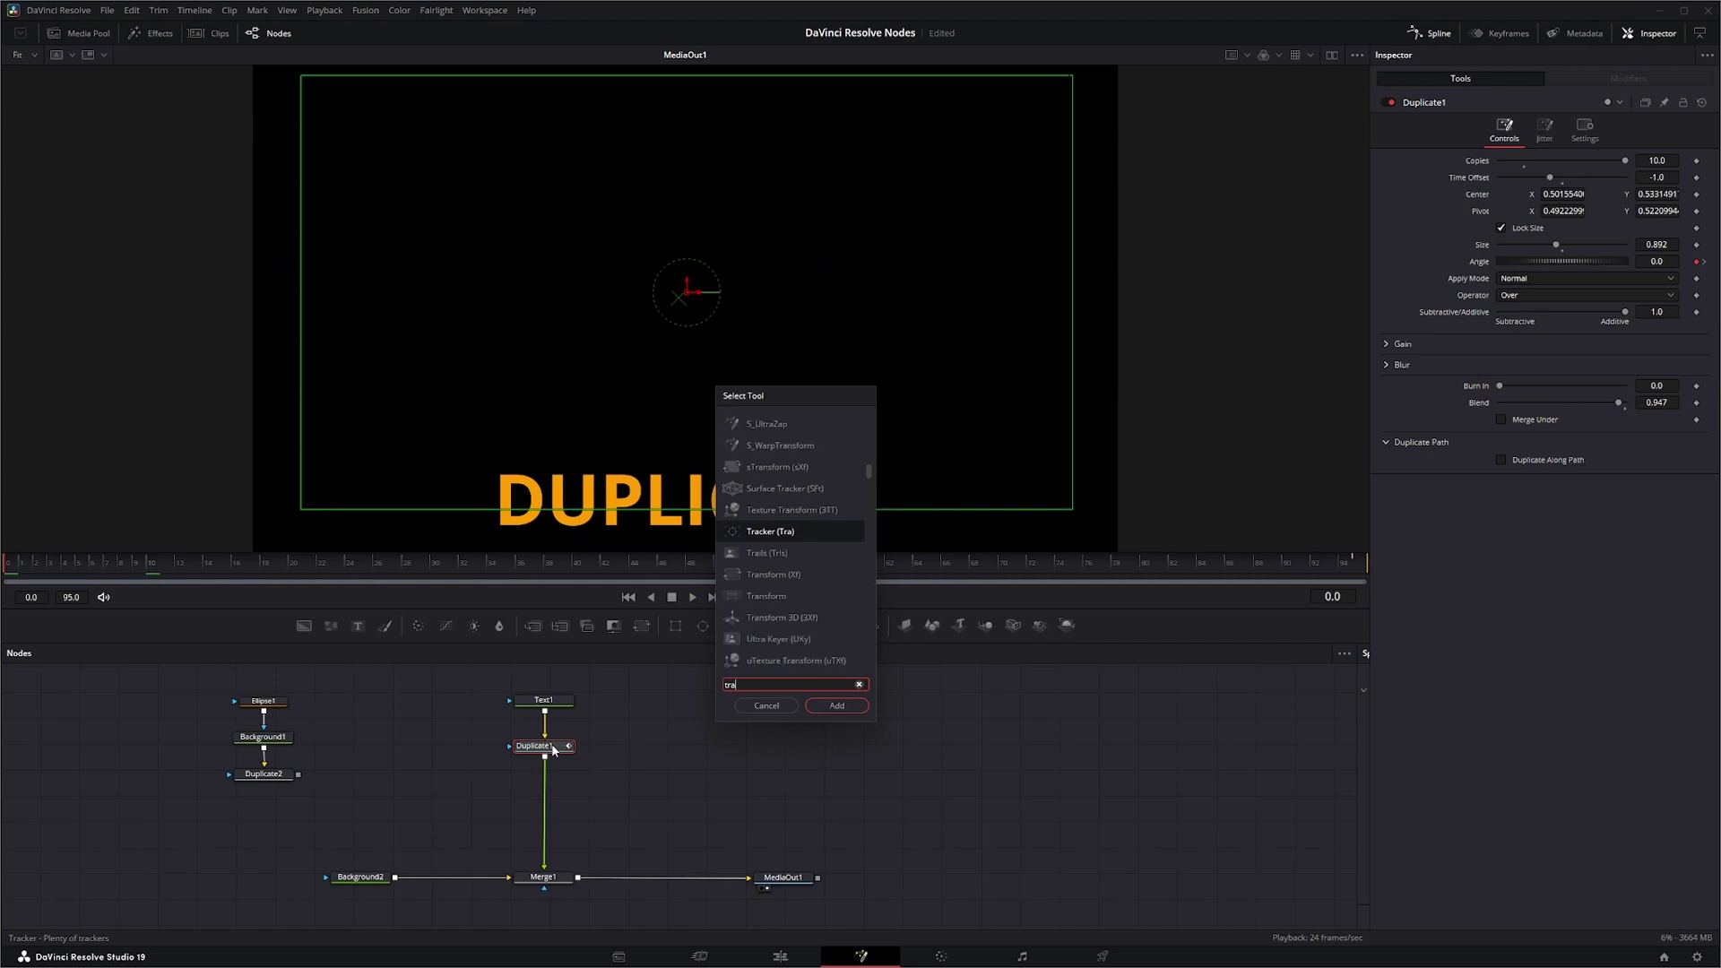
type("il")
key("Return")
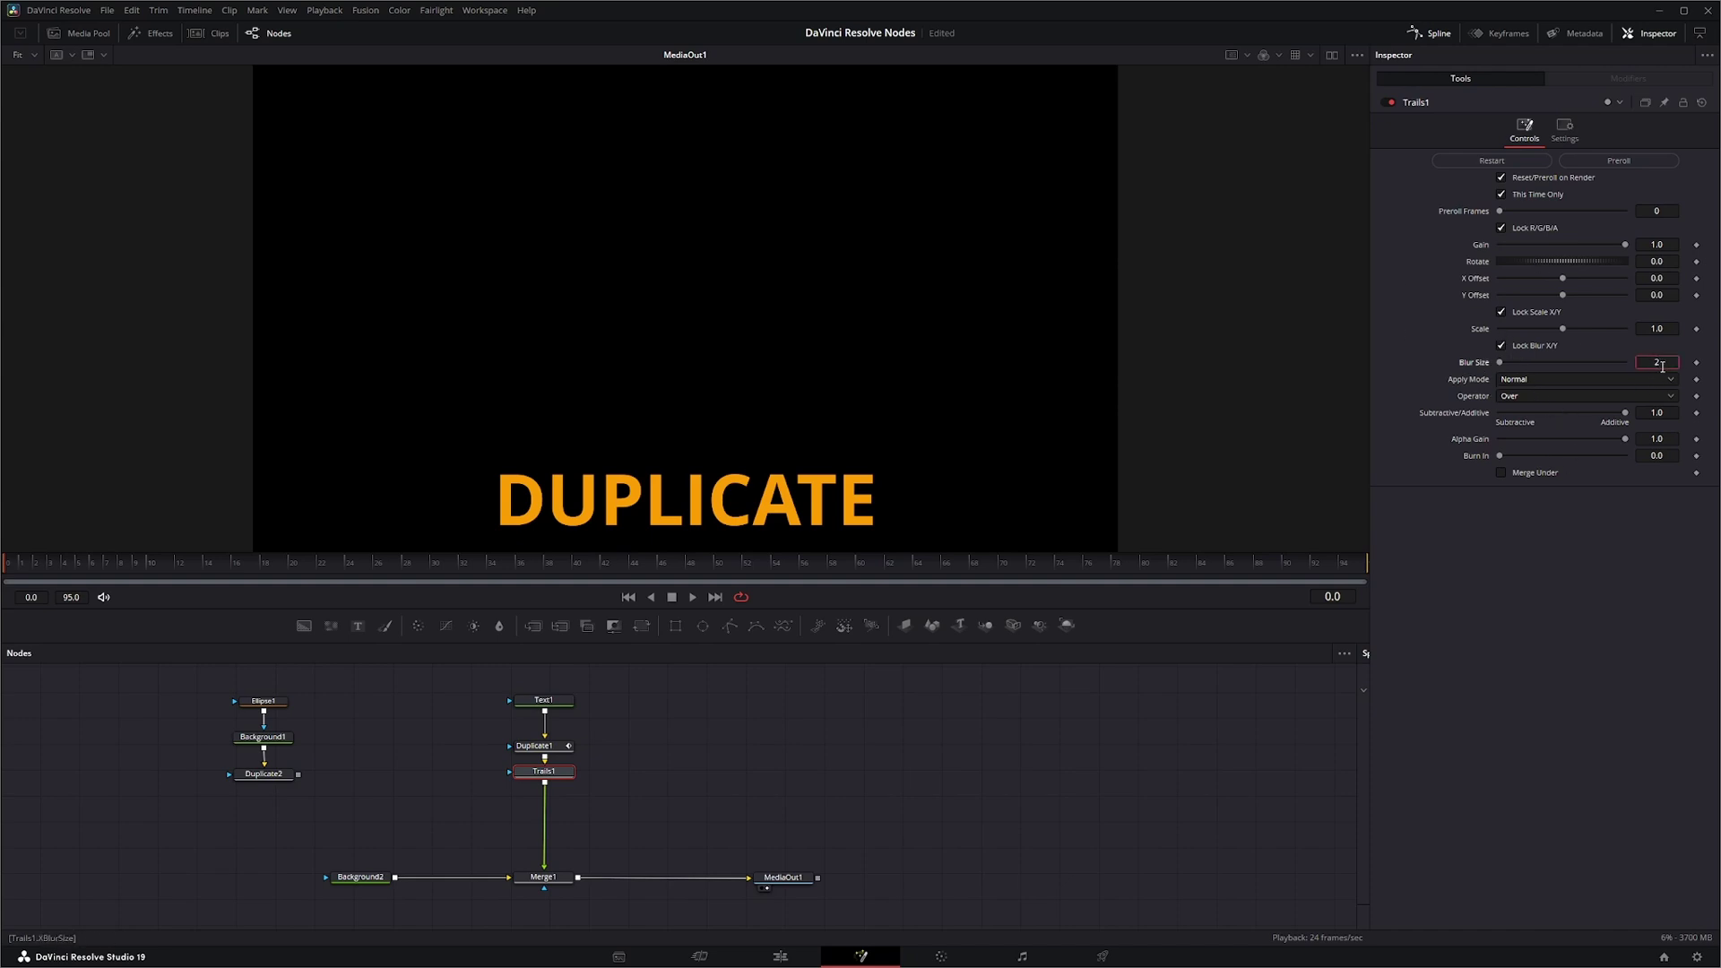
Give Trails1 Blur Size 2.0, Screen apply mode and Gain 0.412, then play it
left_click(1663, 367)
type("2")
key("Tab")
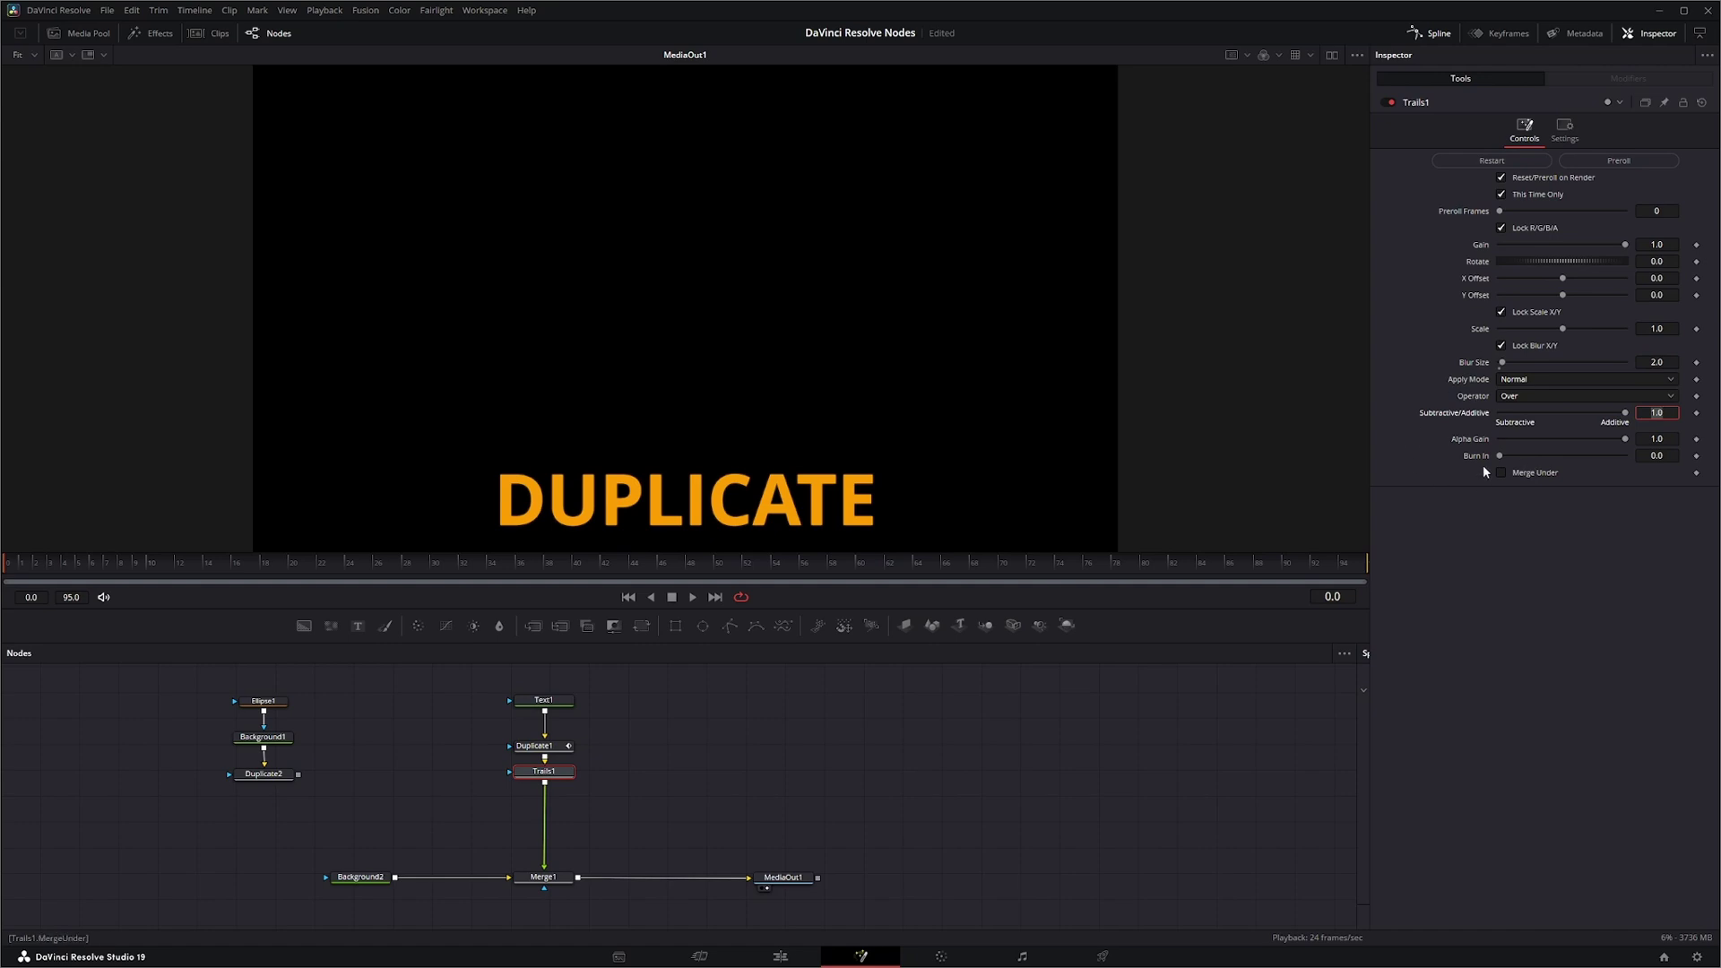
left_click(1526, 380)
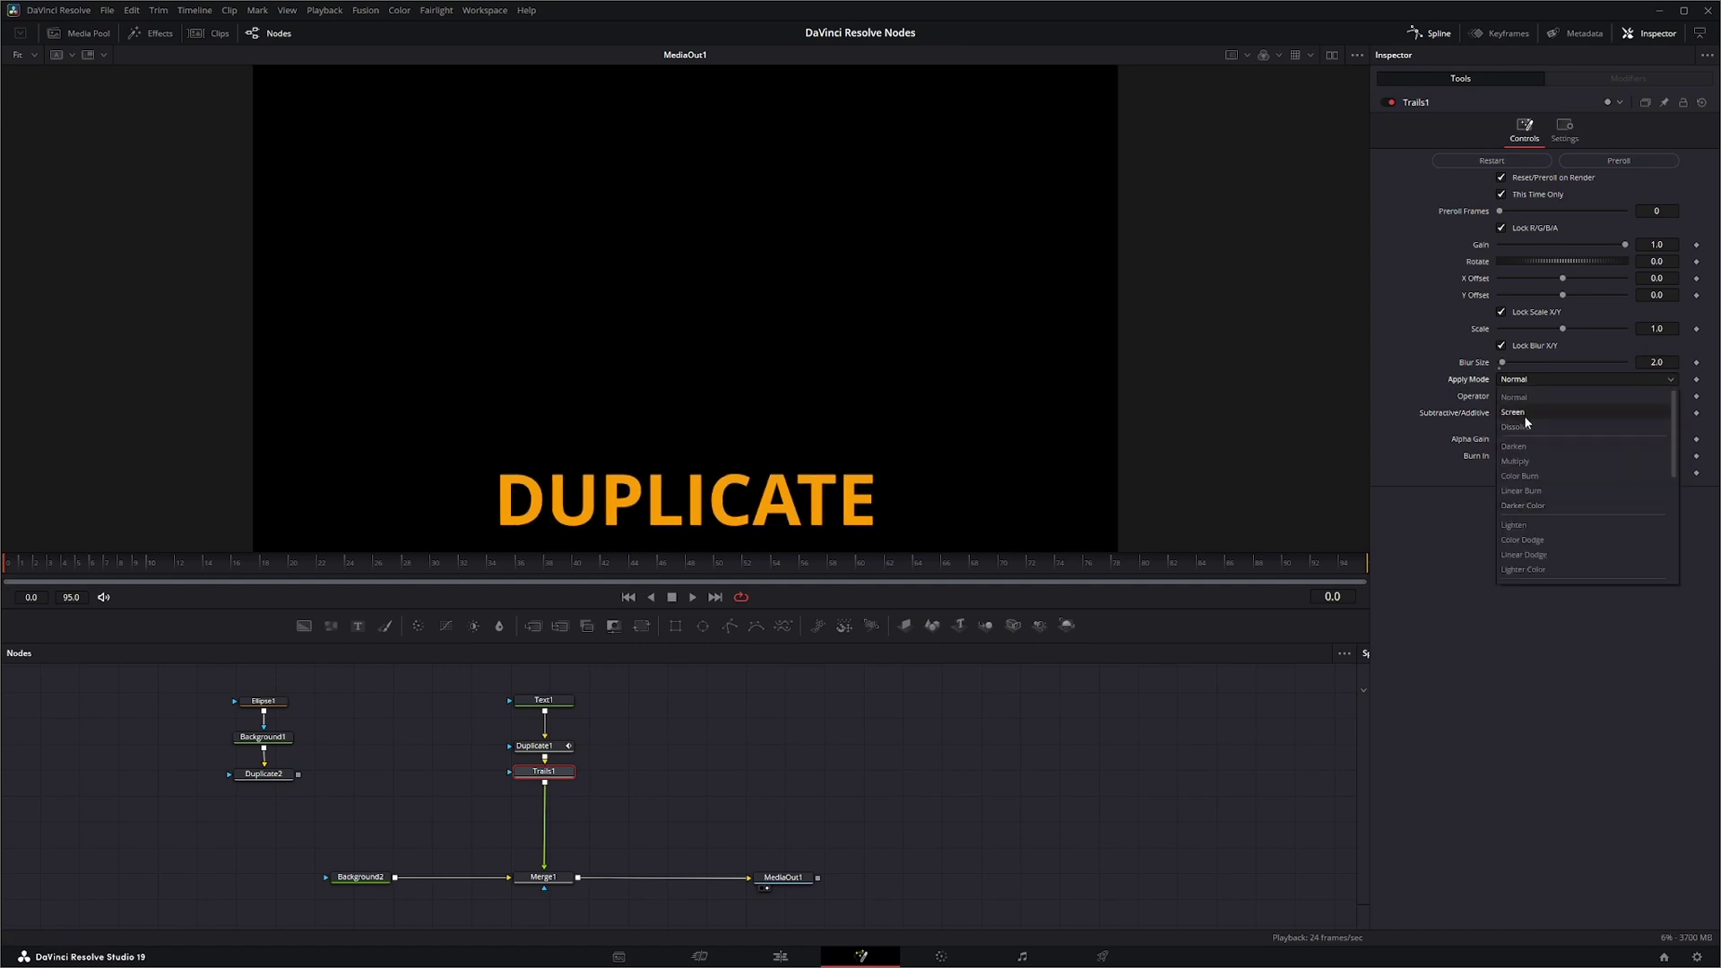
left_click(1521, 413)
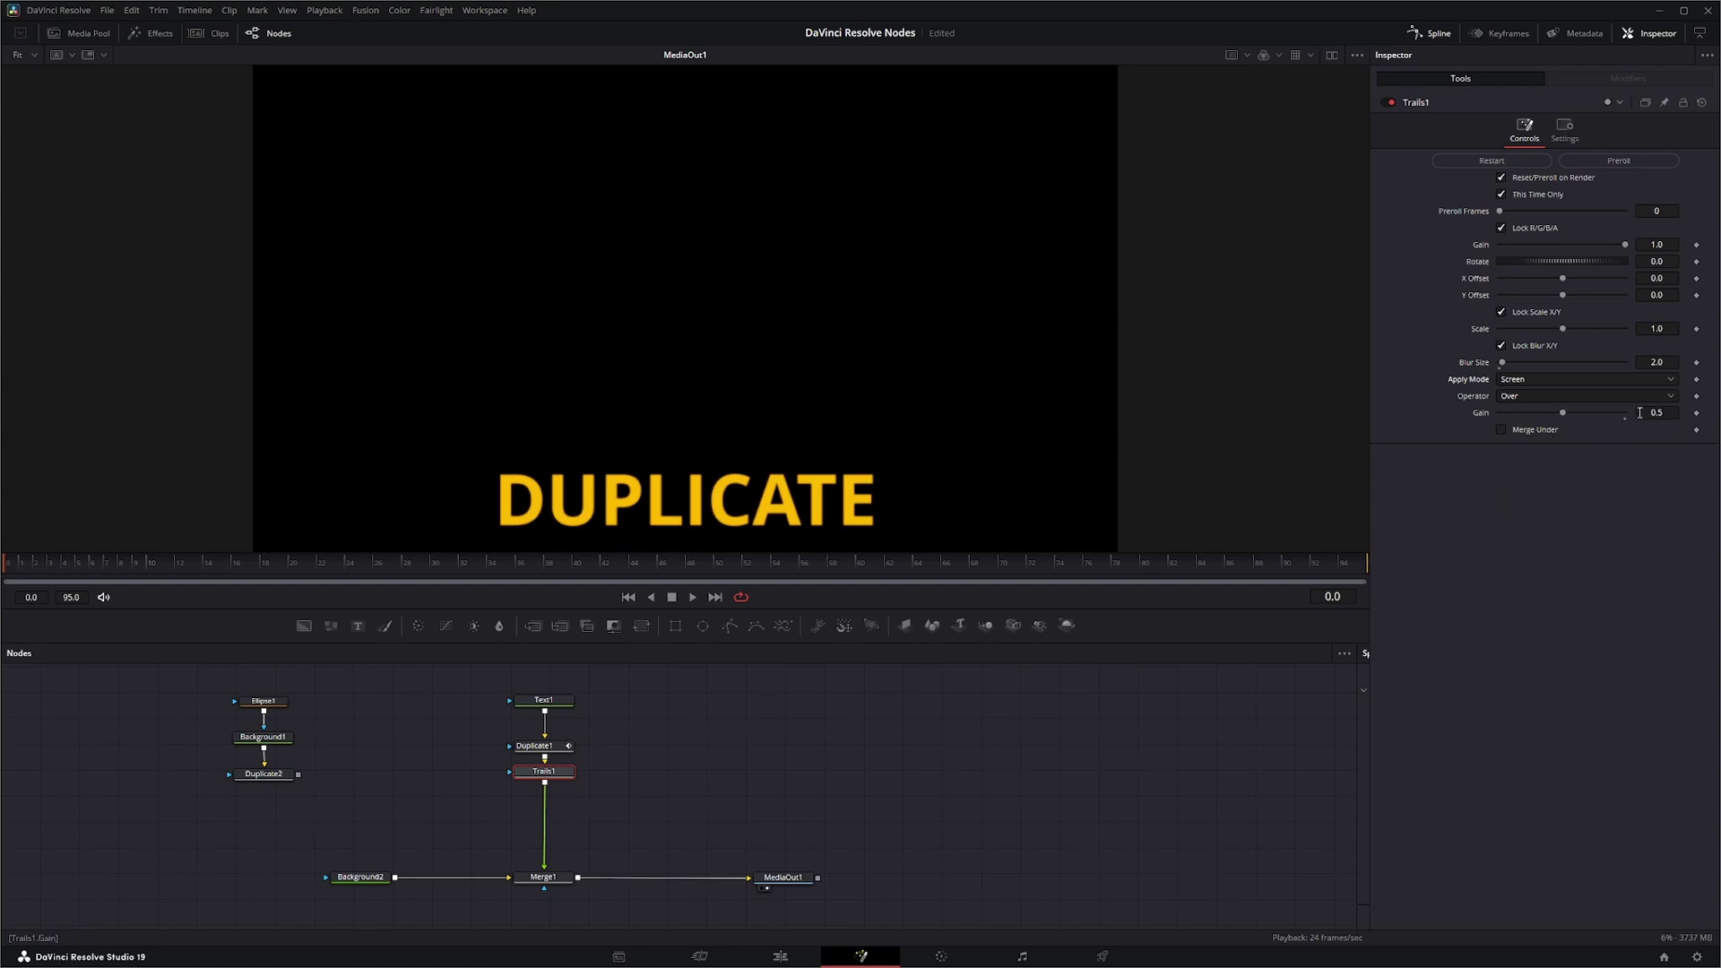
left_click_drag(1564, 413, 1555, 414)
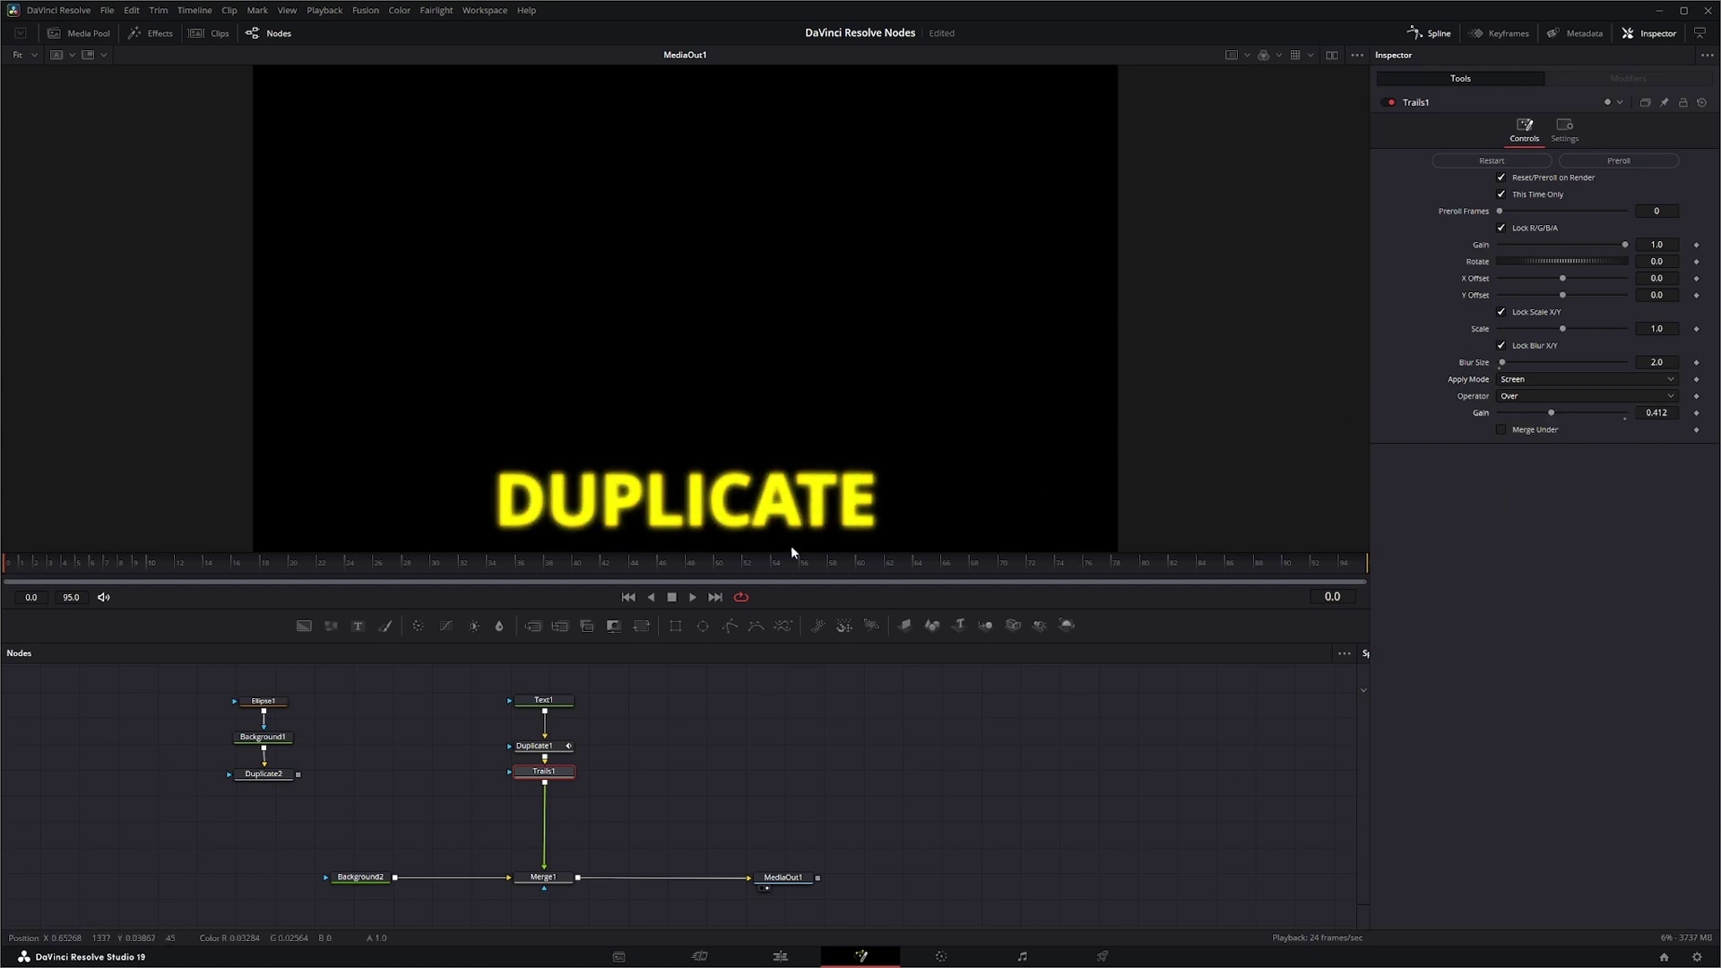
left_click(692, 597)
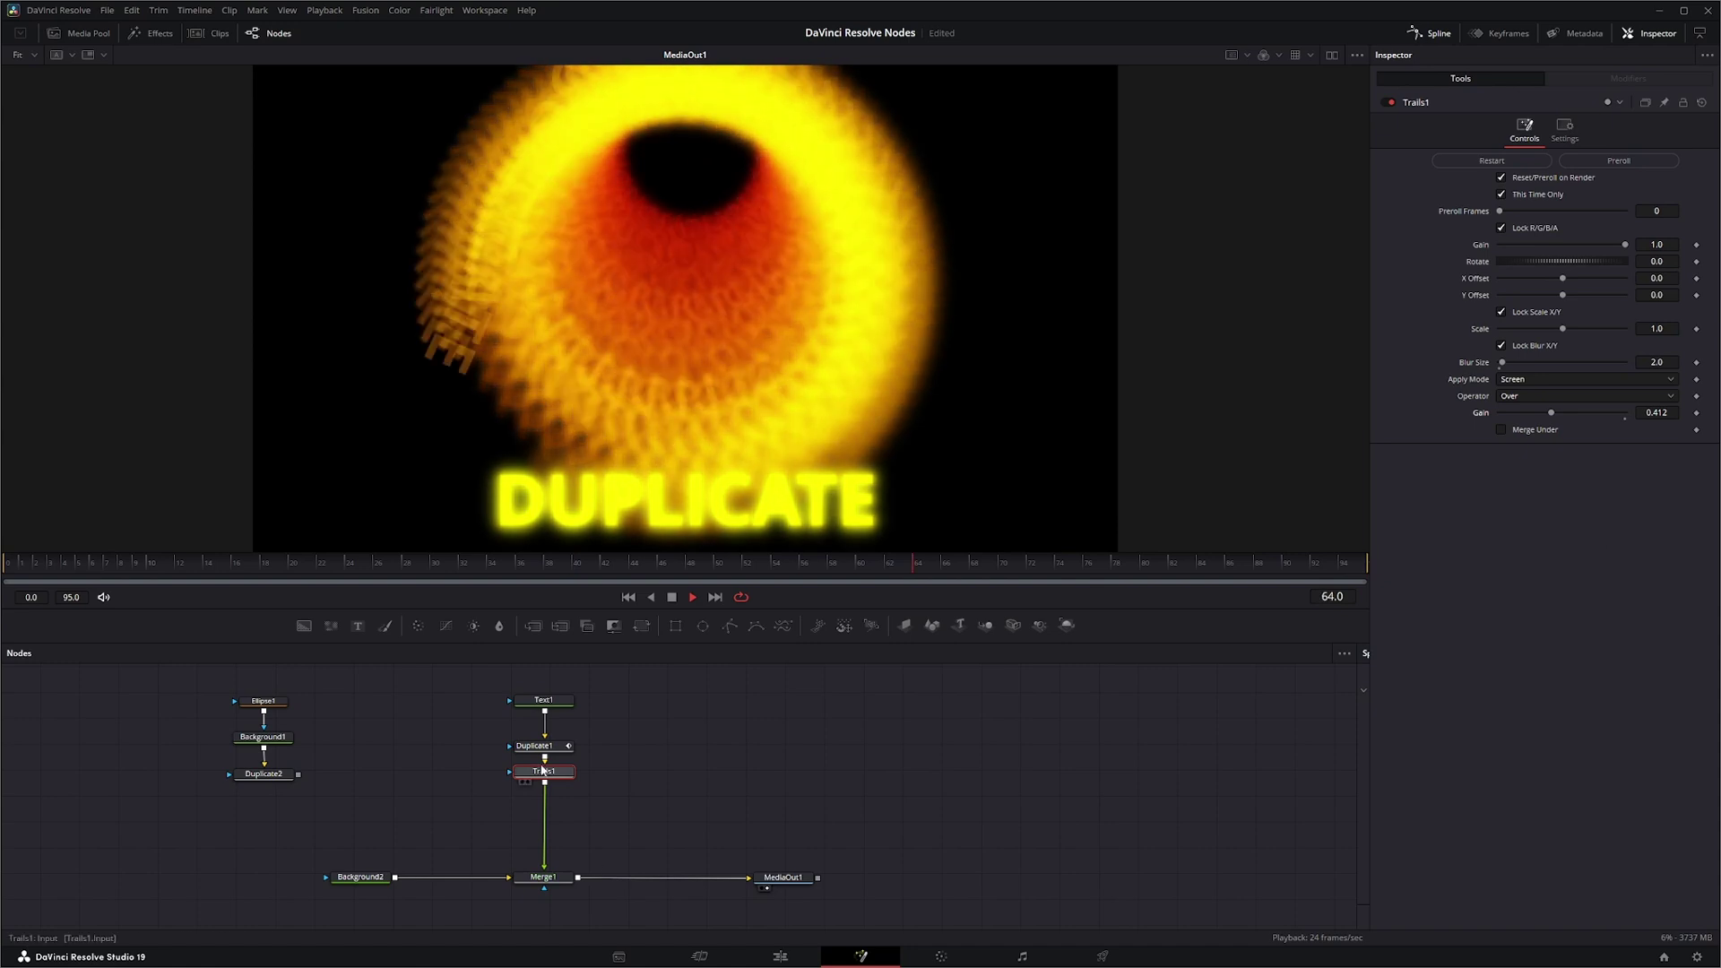
Move Duplicate1's pivot off-centre to about X 0.816, Y 0.574
left_click(538, 746)
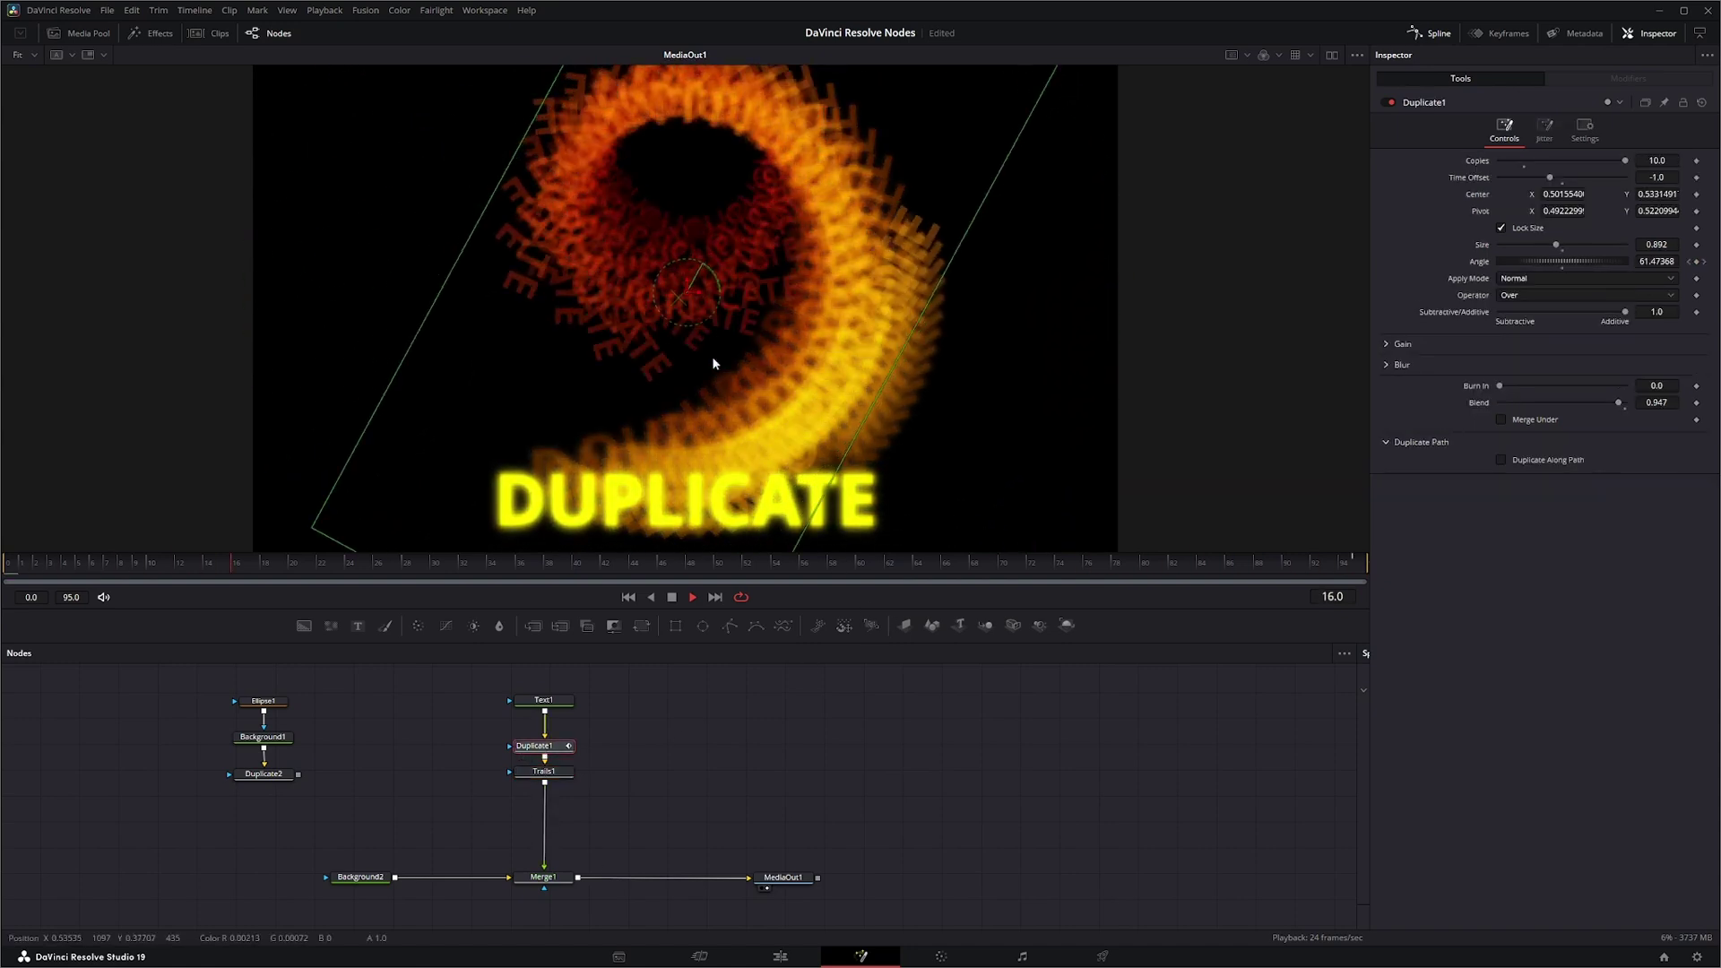
left_click(678, 300)
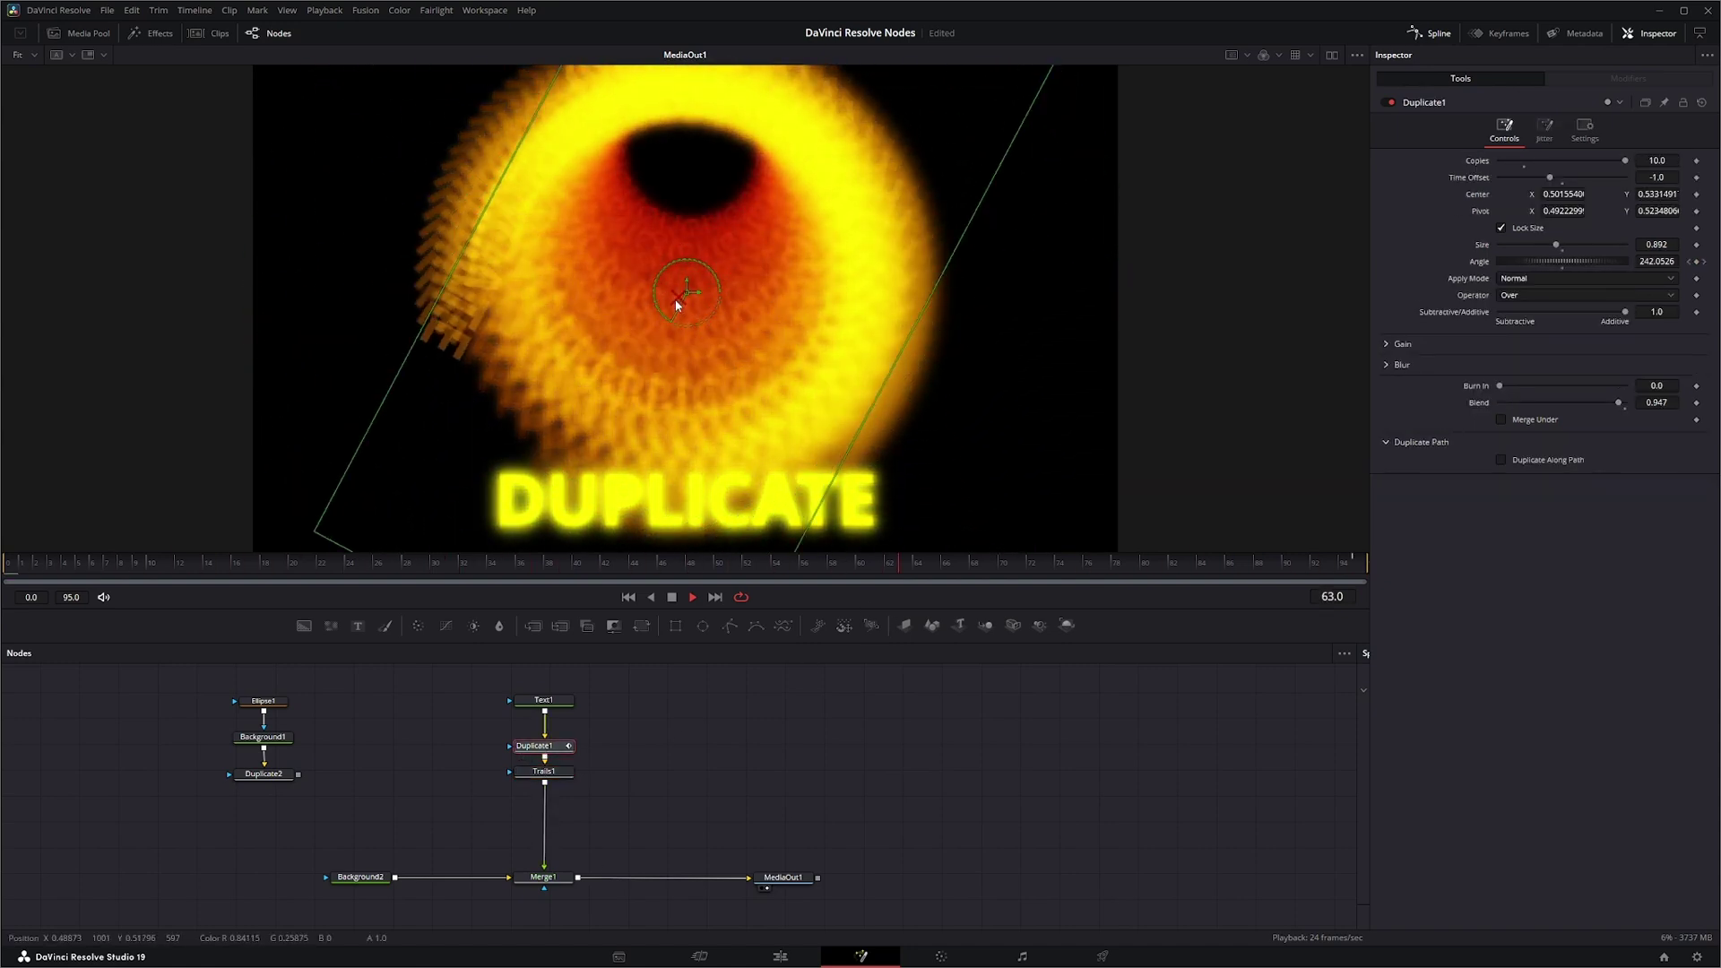
left_click_drag(676, 305, 955, 276)
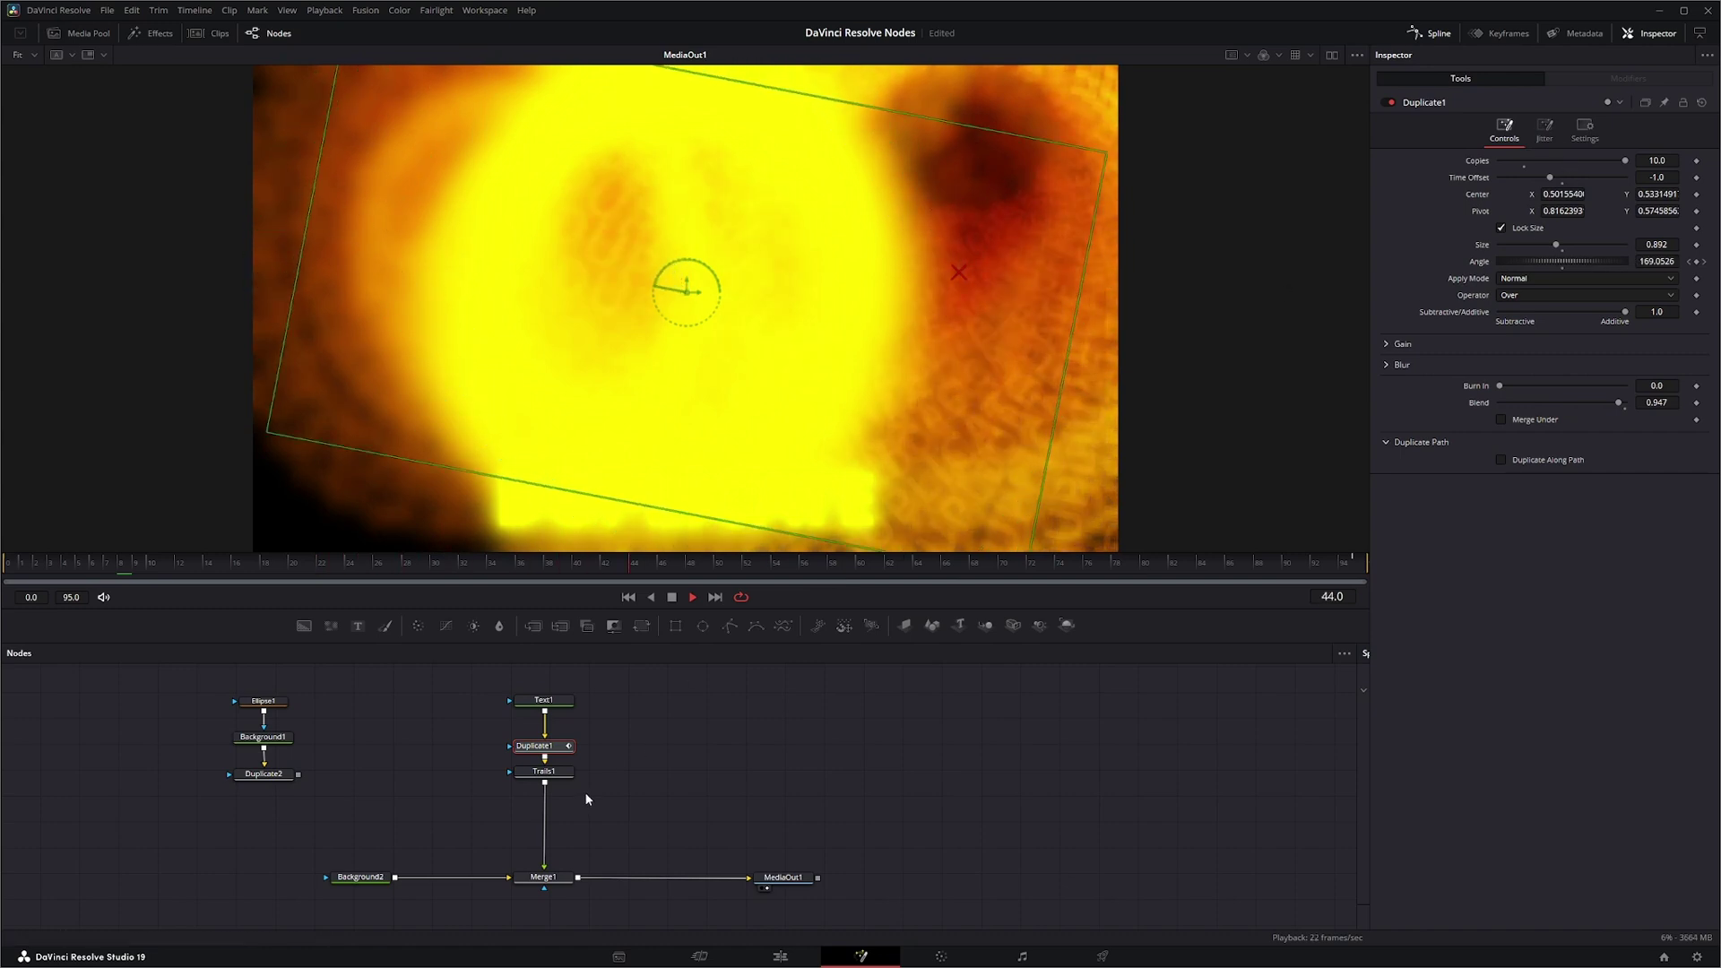
Reselect Trails1 and replay the animation from the start to watch the wider glowing arcs
left_click(544, 772)
key("space")
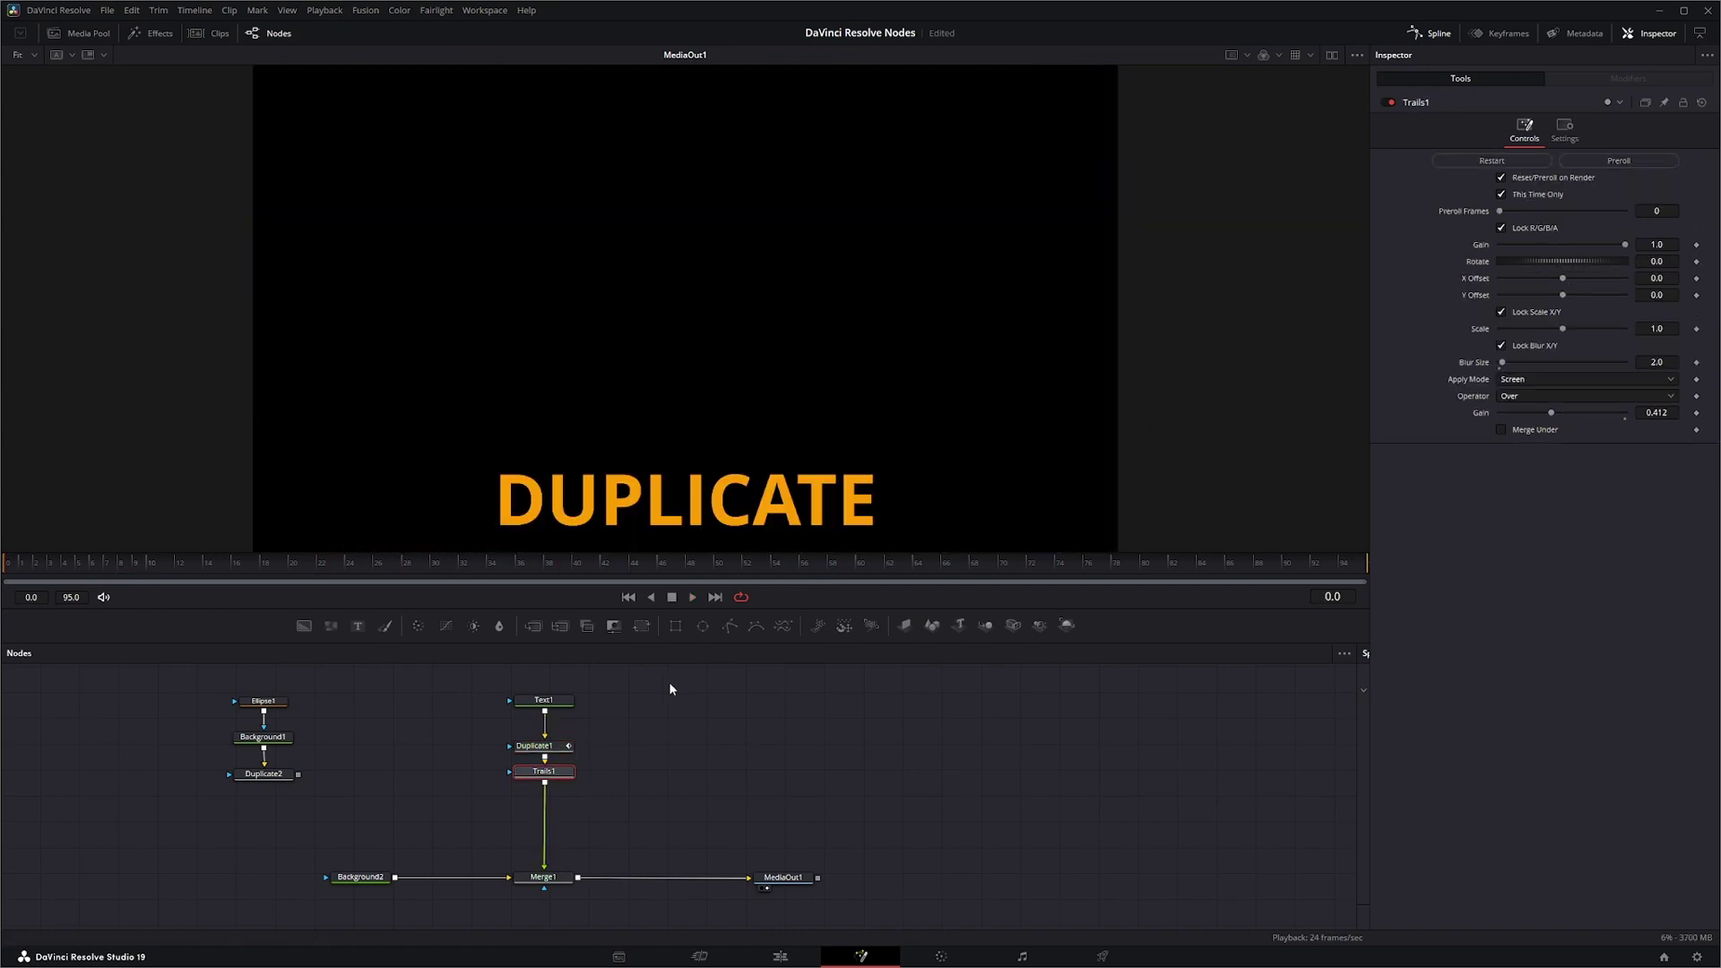
left_click(690, 597)
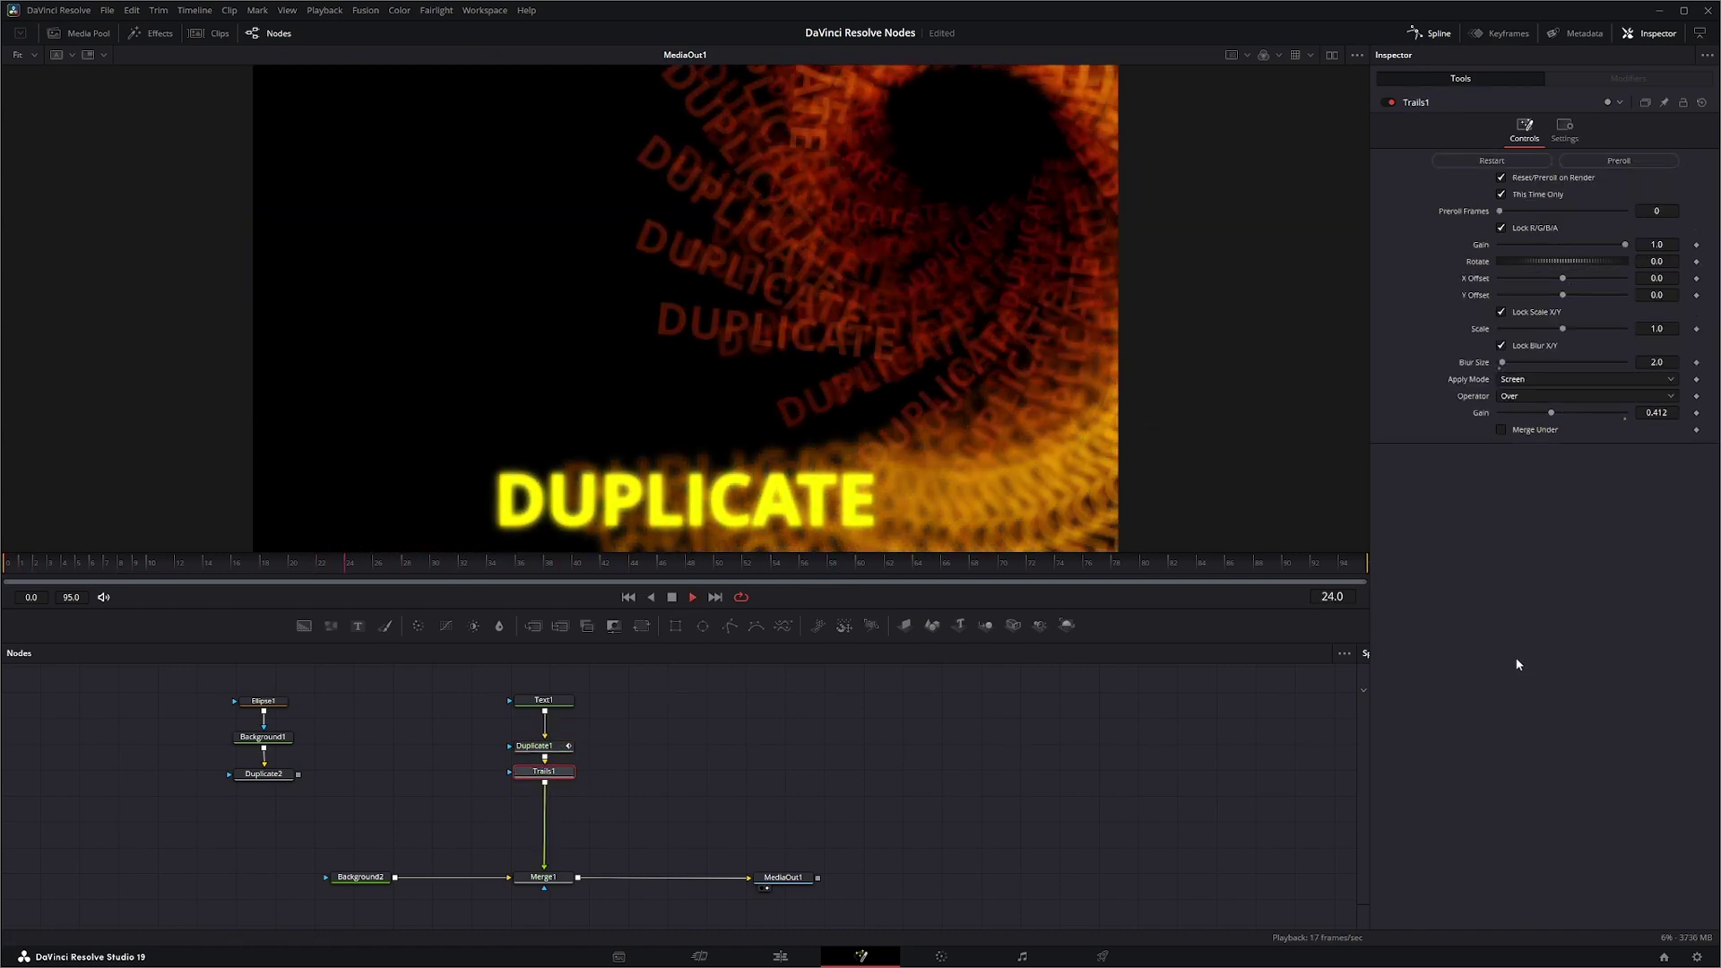